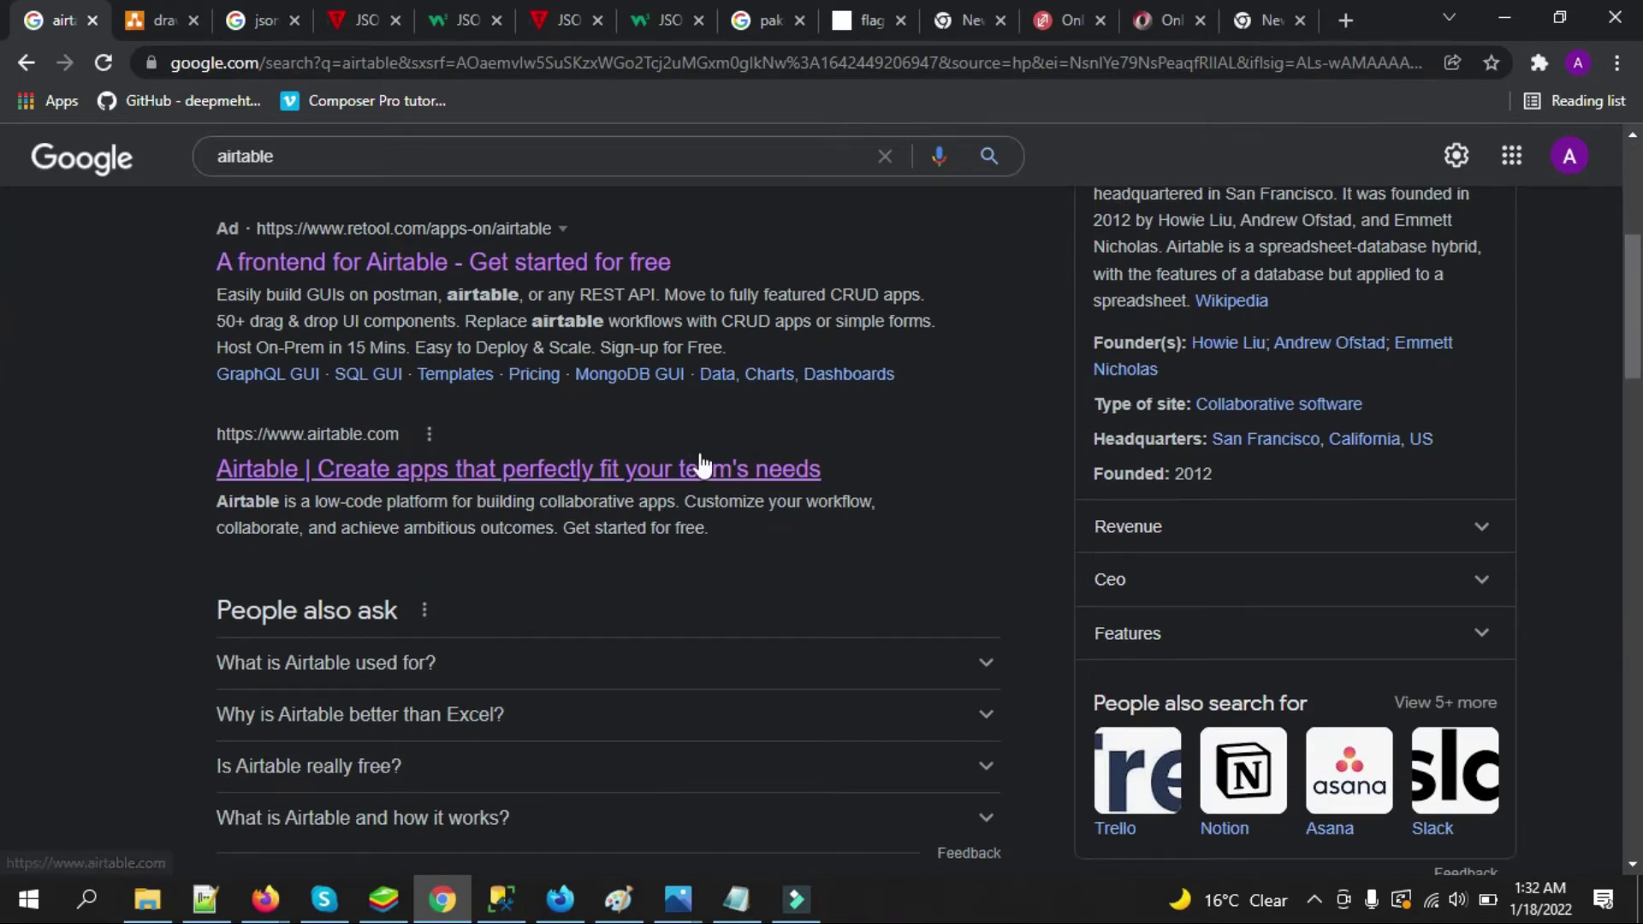
Follow the airtable.com Google result to open the Airtable homepage
left_click(323, 467)
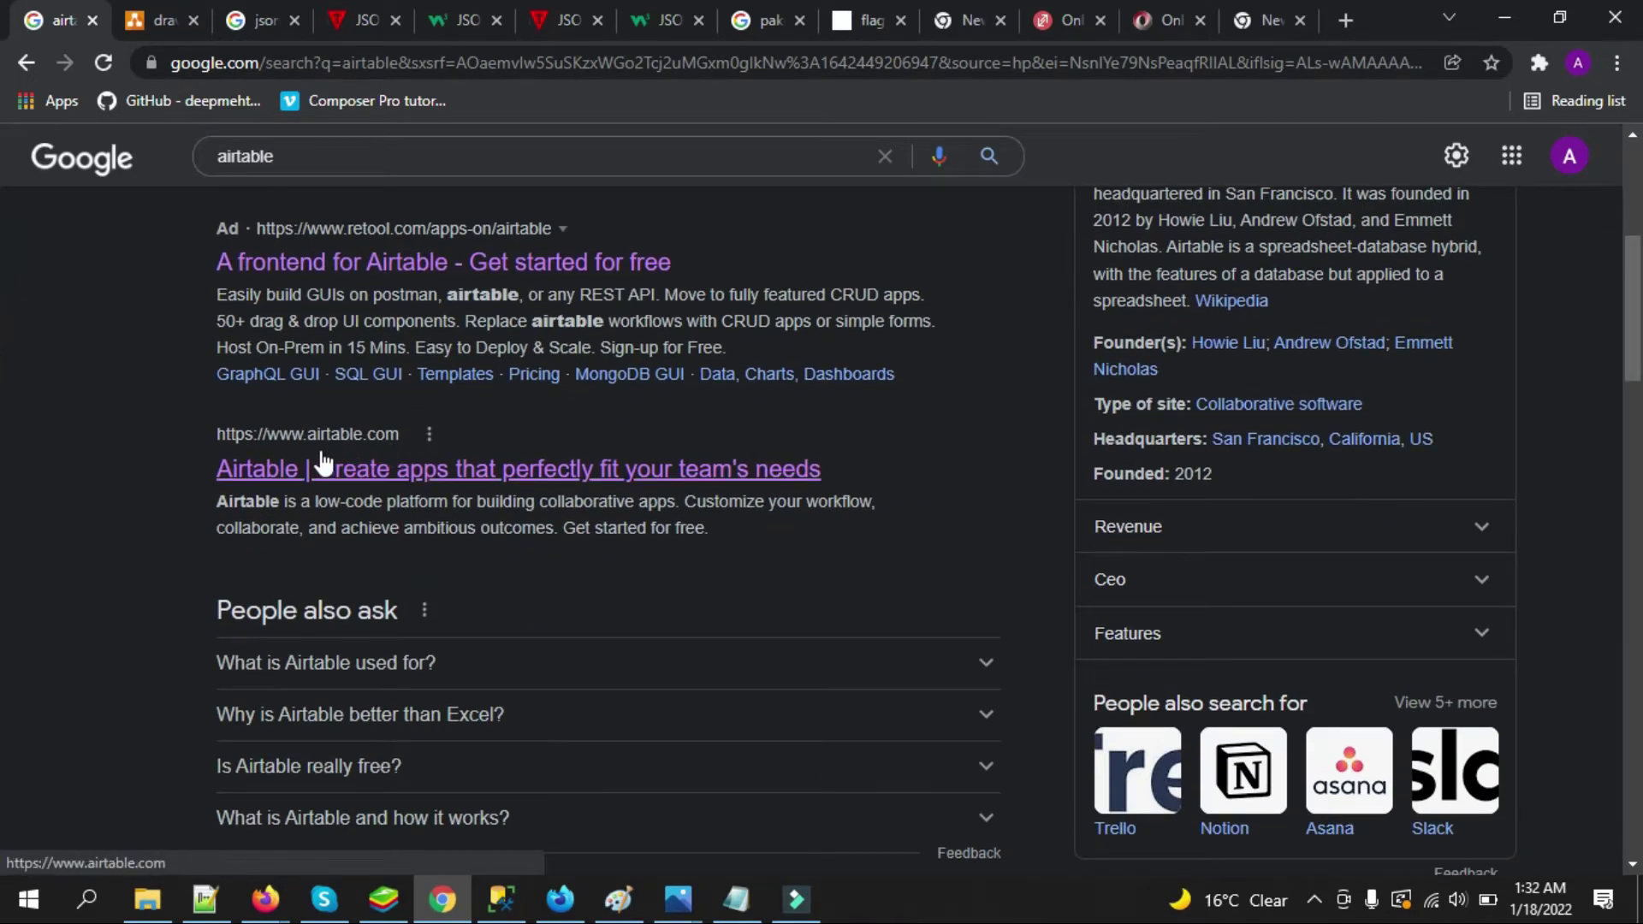
left_click(341, 471)
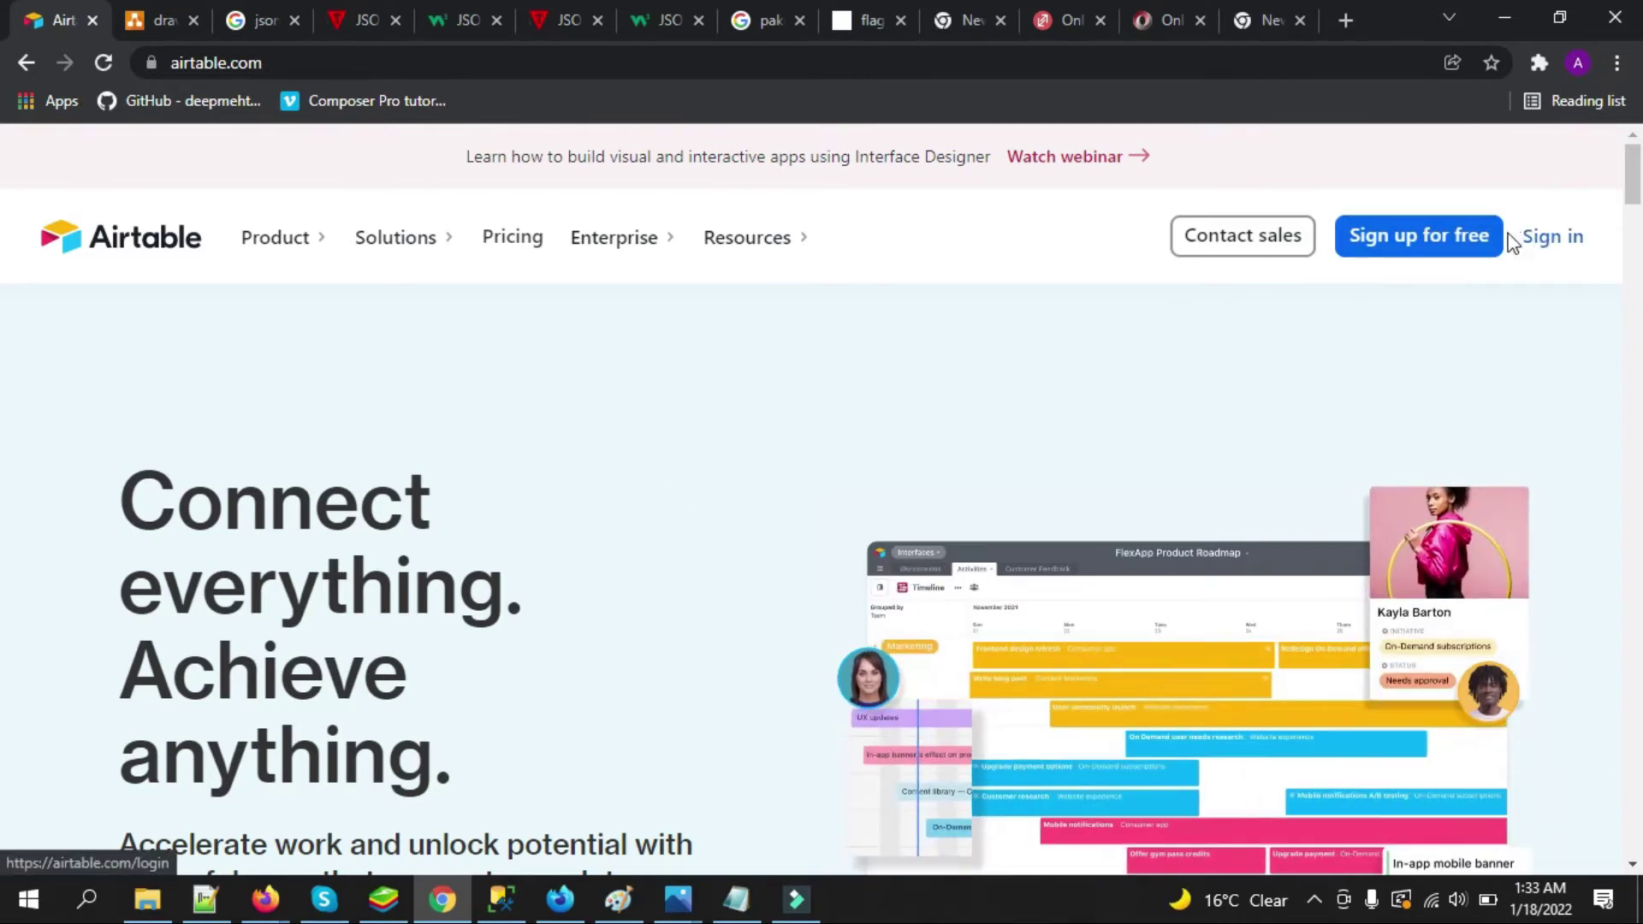
Start a free Airtable sign-up and submit the saved work email
left_click(1453, 251)
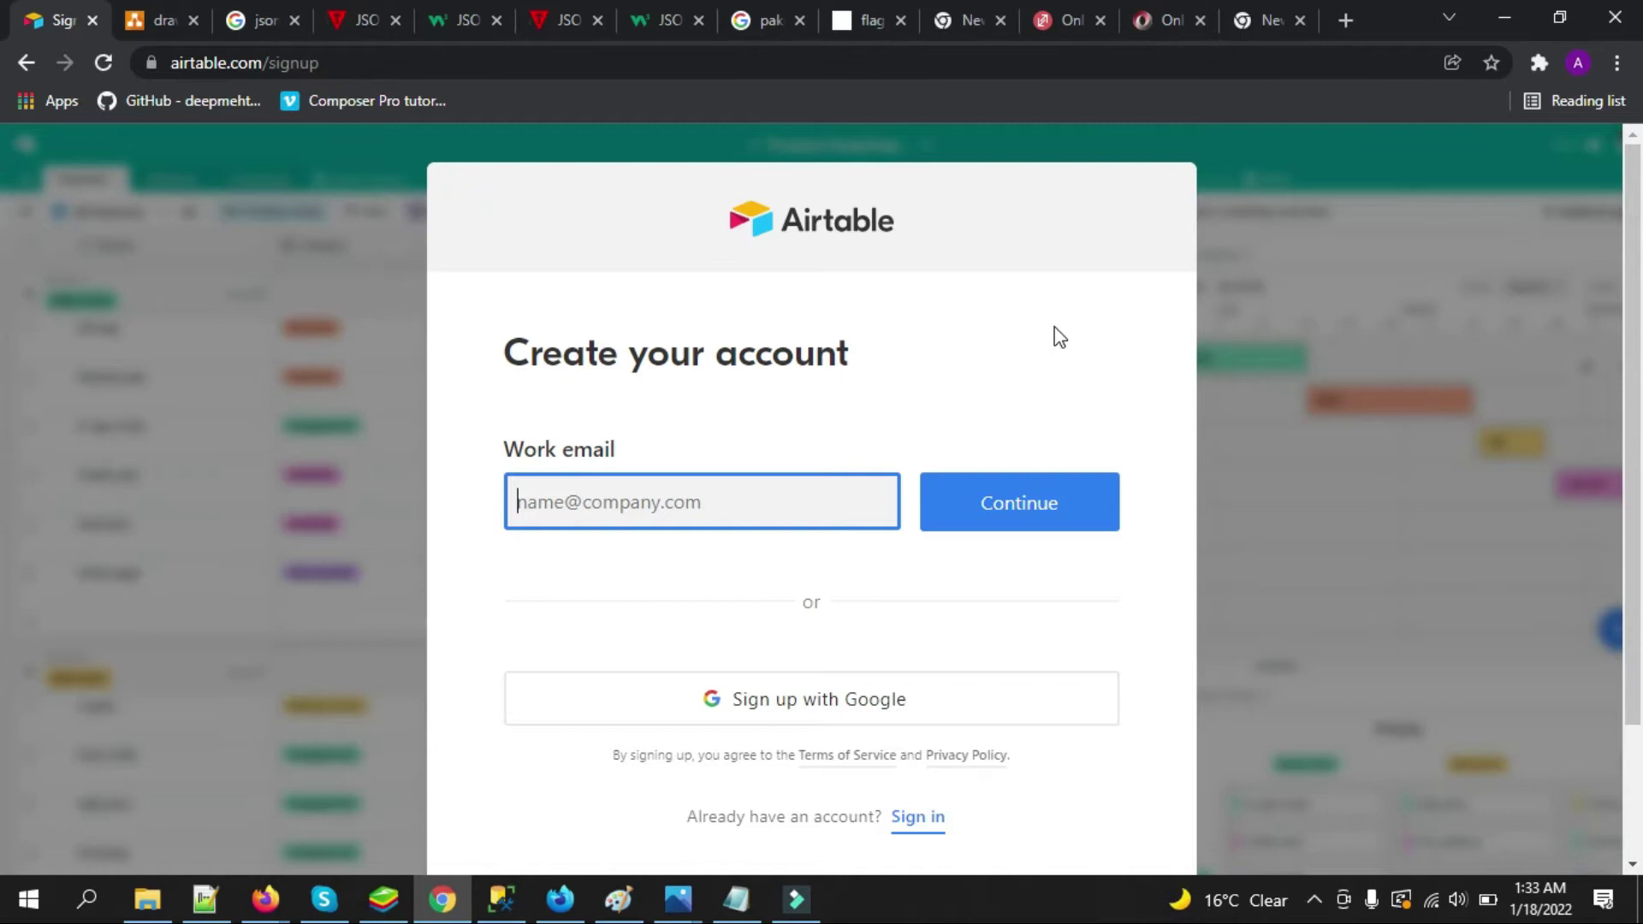
type("arsalan")
key("Down")
key("Down")
key("Return")
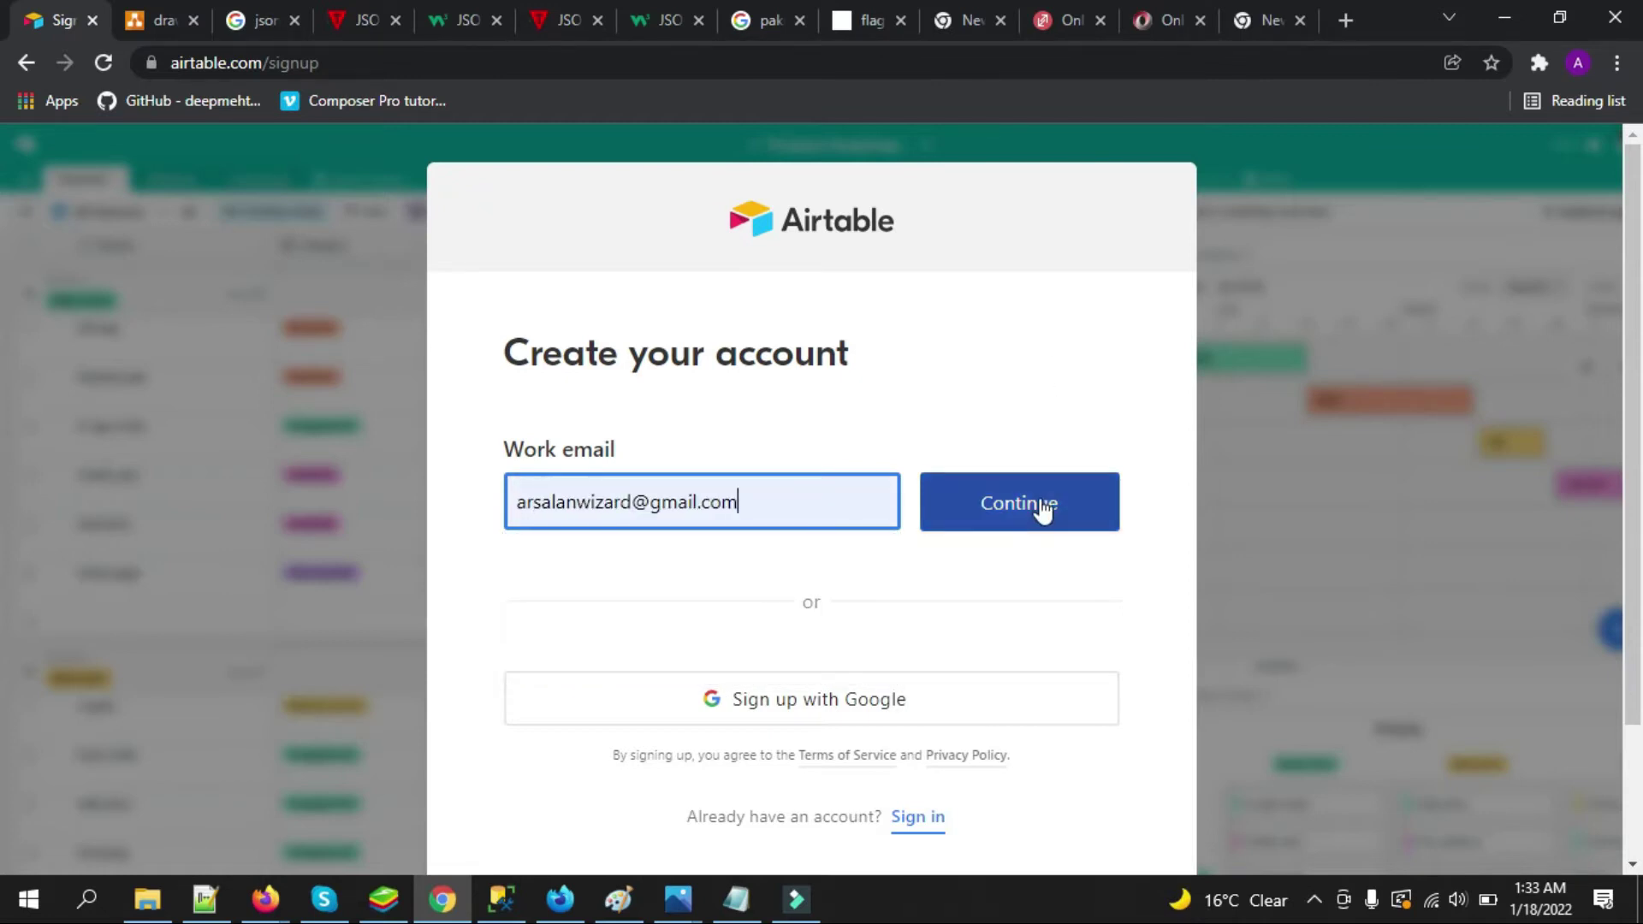
left_click(1043, 508)
Fill in the full name and account password, then submit the account form
type("Arsa")
key("Down")
type("`")
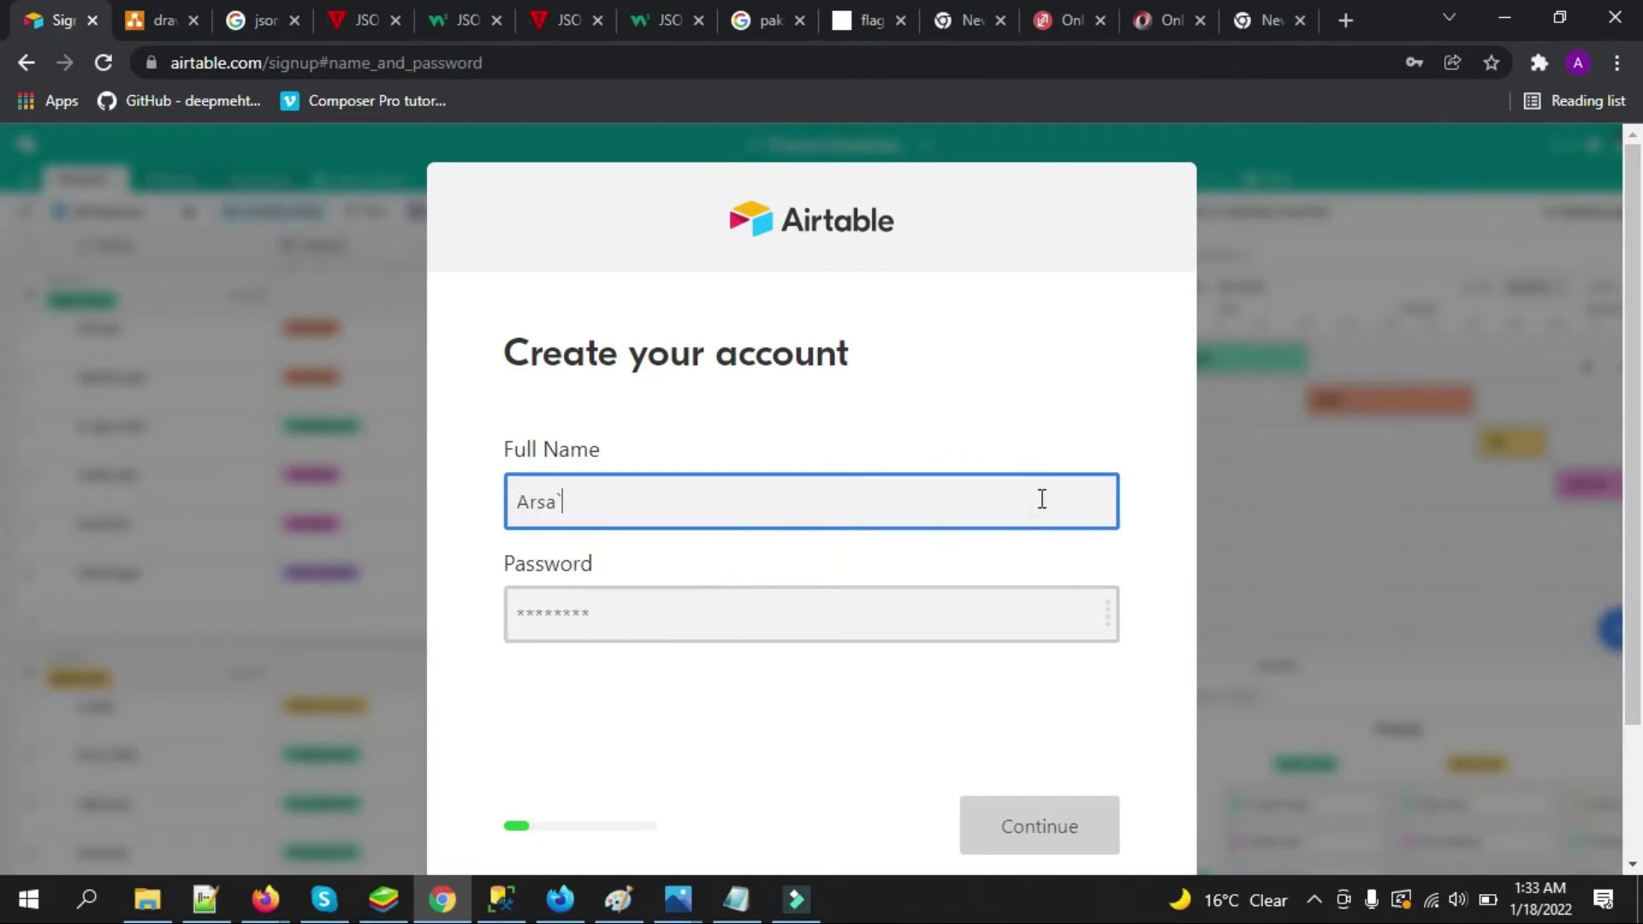
key("BackSpace")
type("lan")
key("Down")
key("Tab")
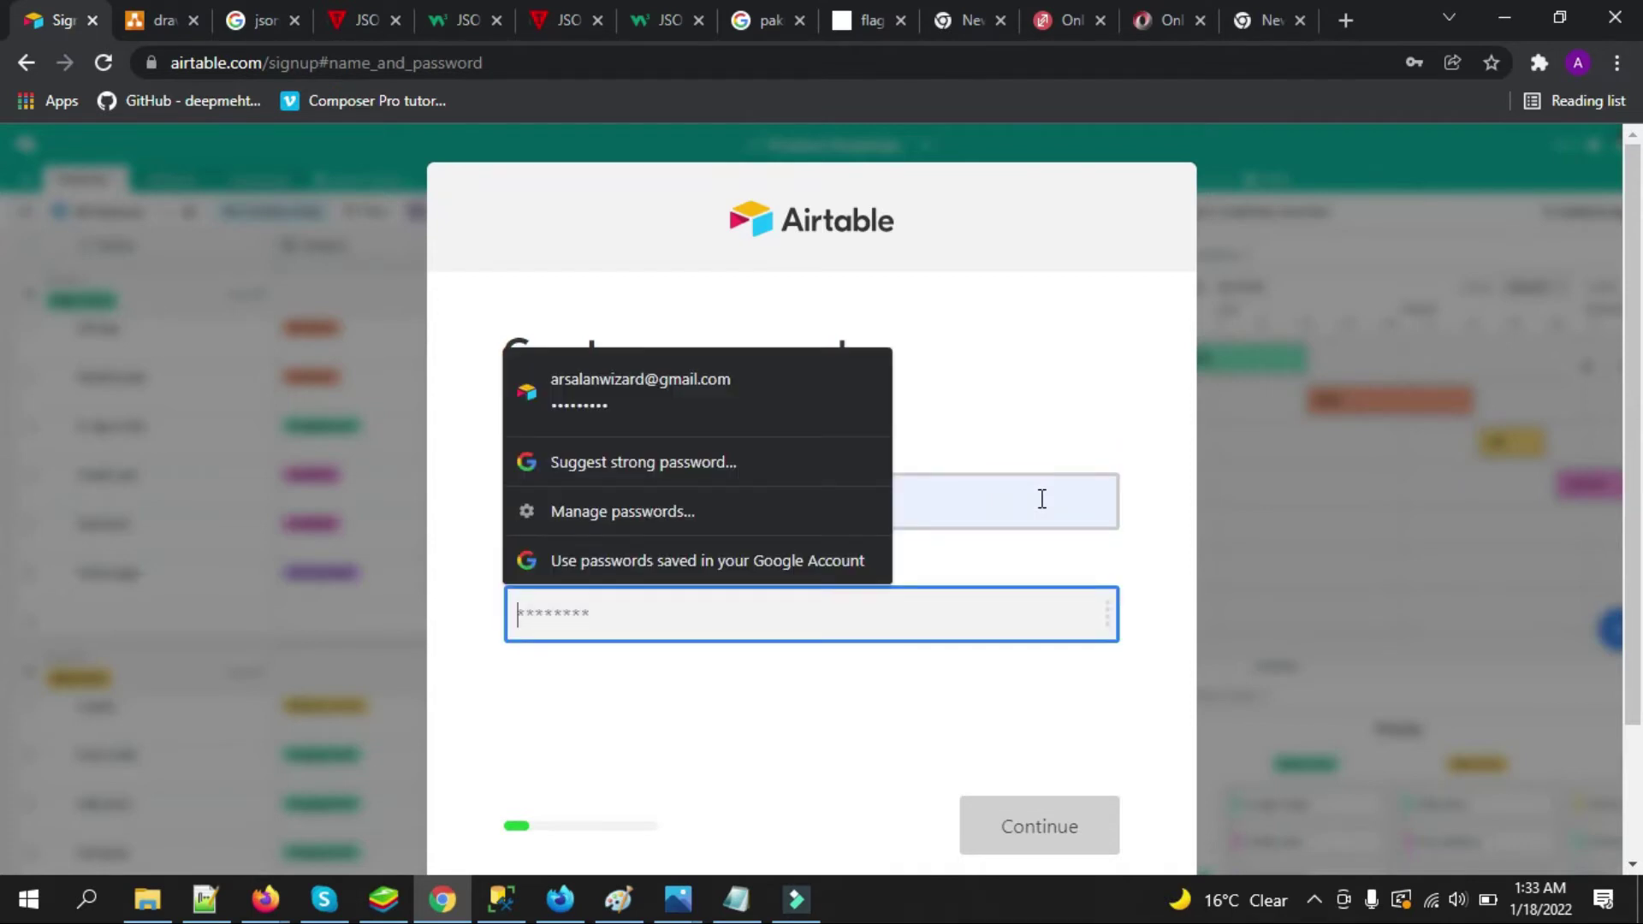
type("*********")
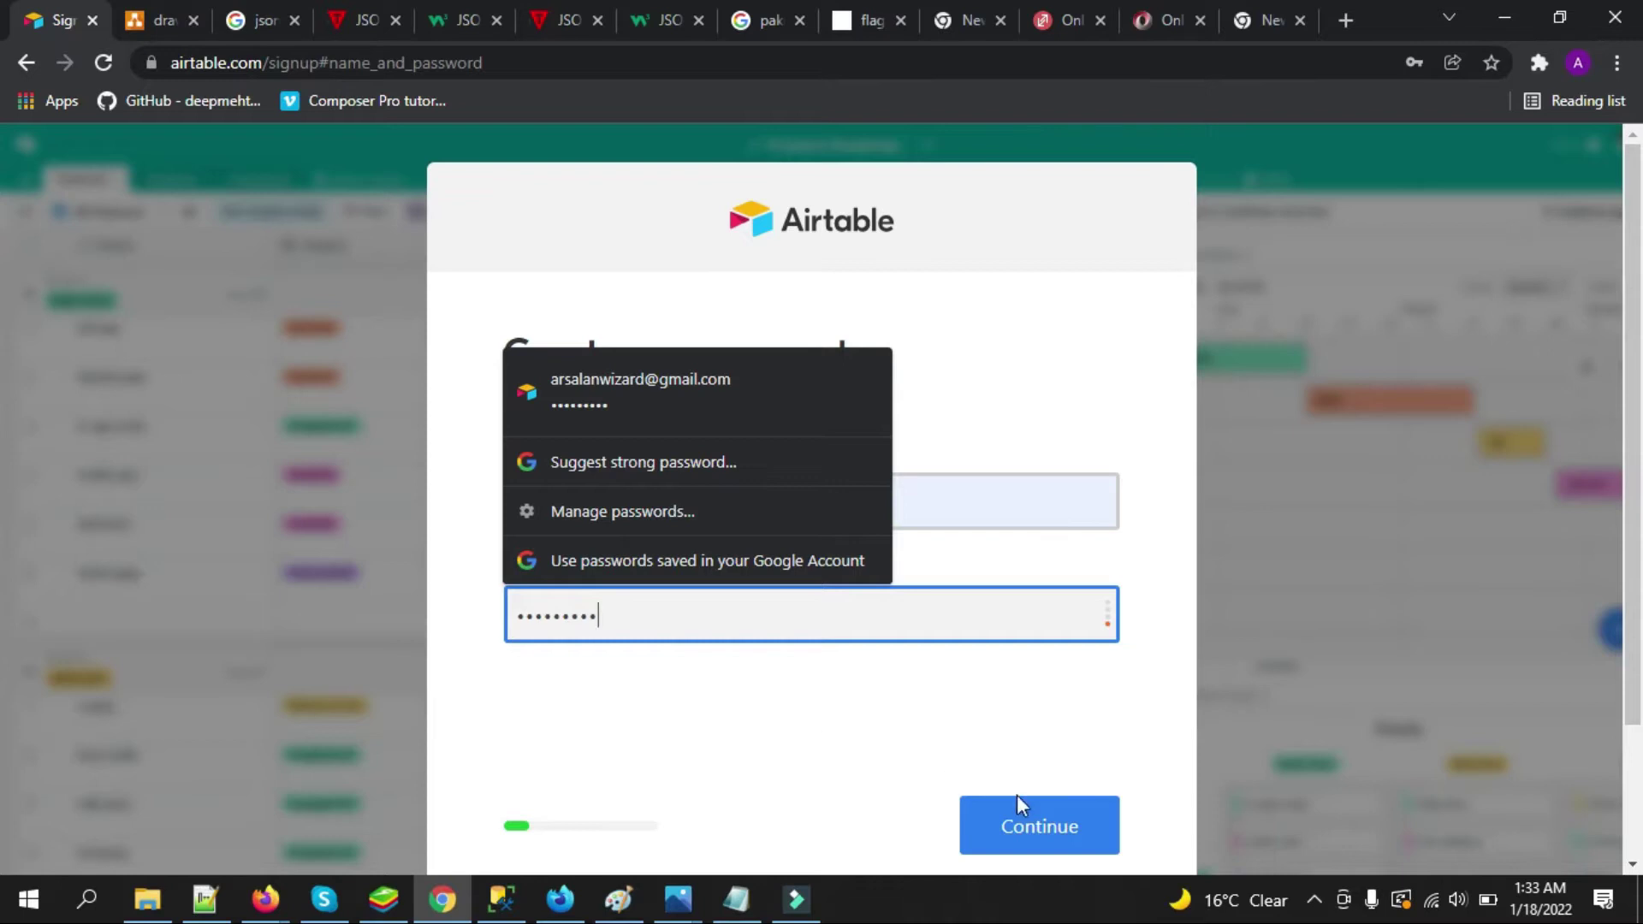
left_click(1027, 817)
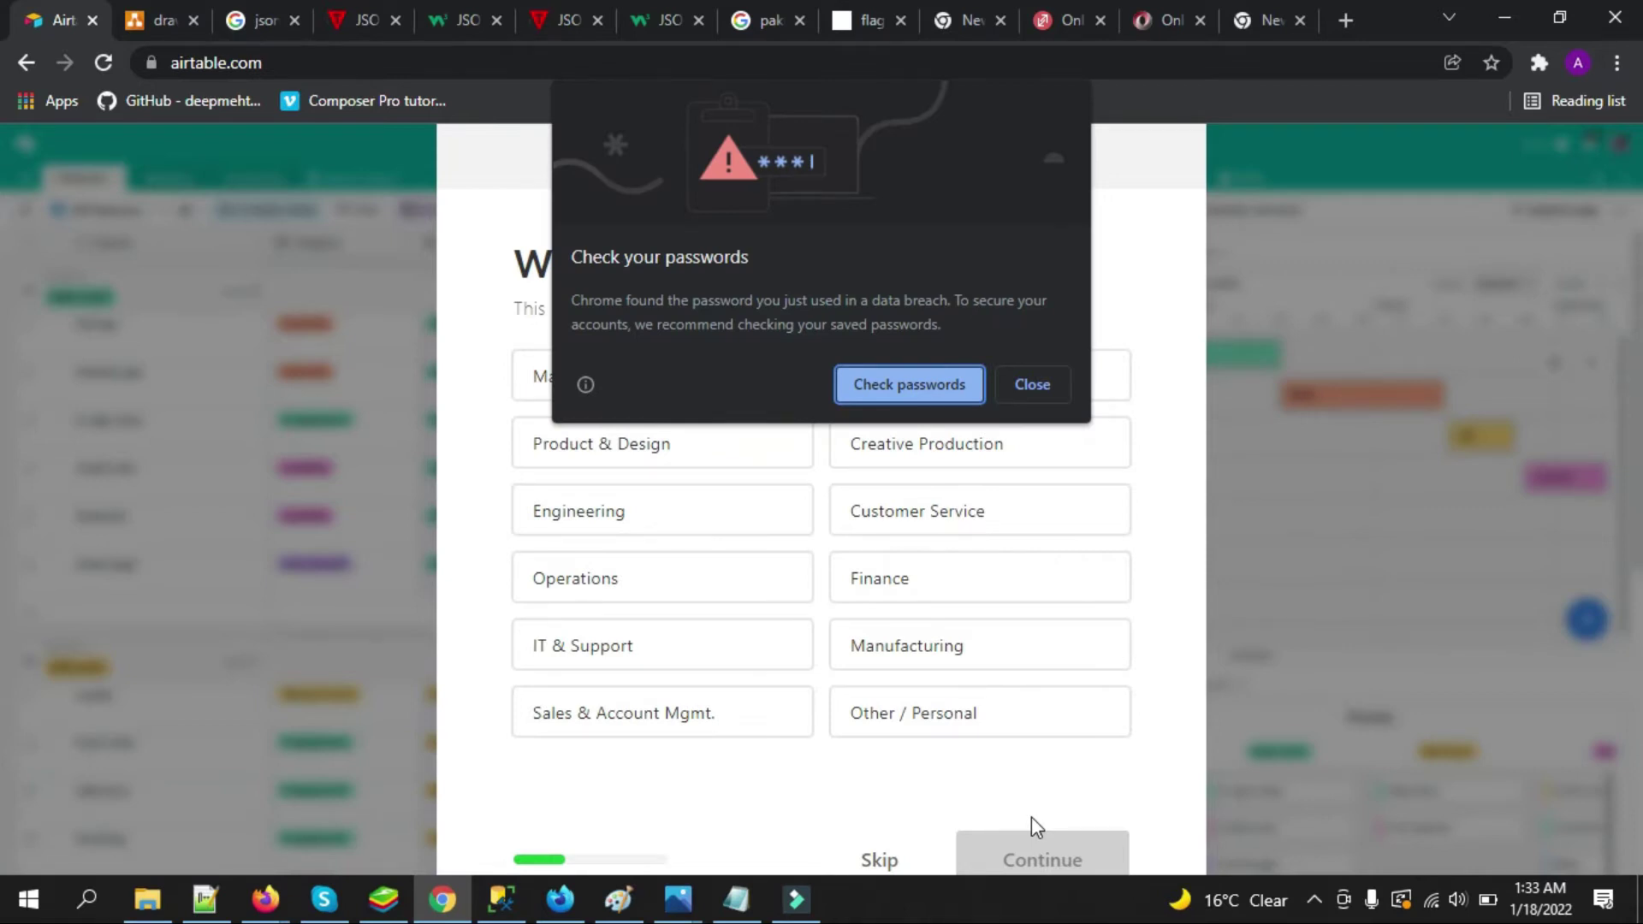
Dismiss the password warning and skip team, collaborator and import onboarding to reach the home
left_click(1030, 382)
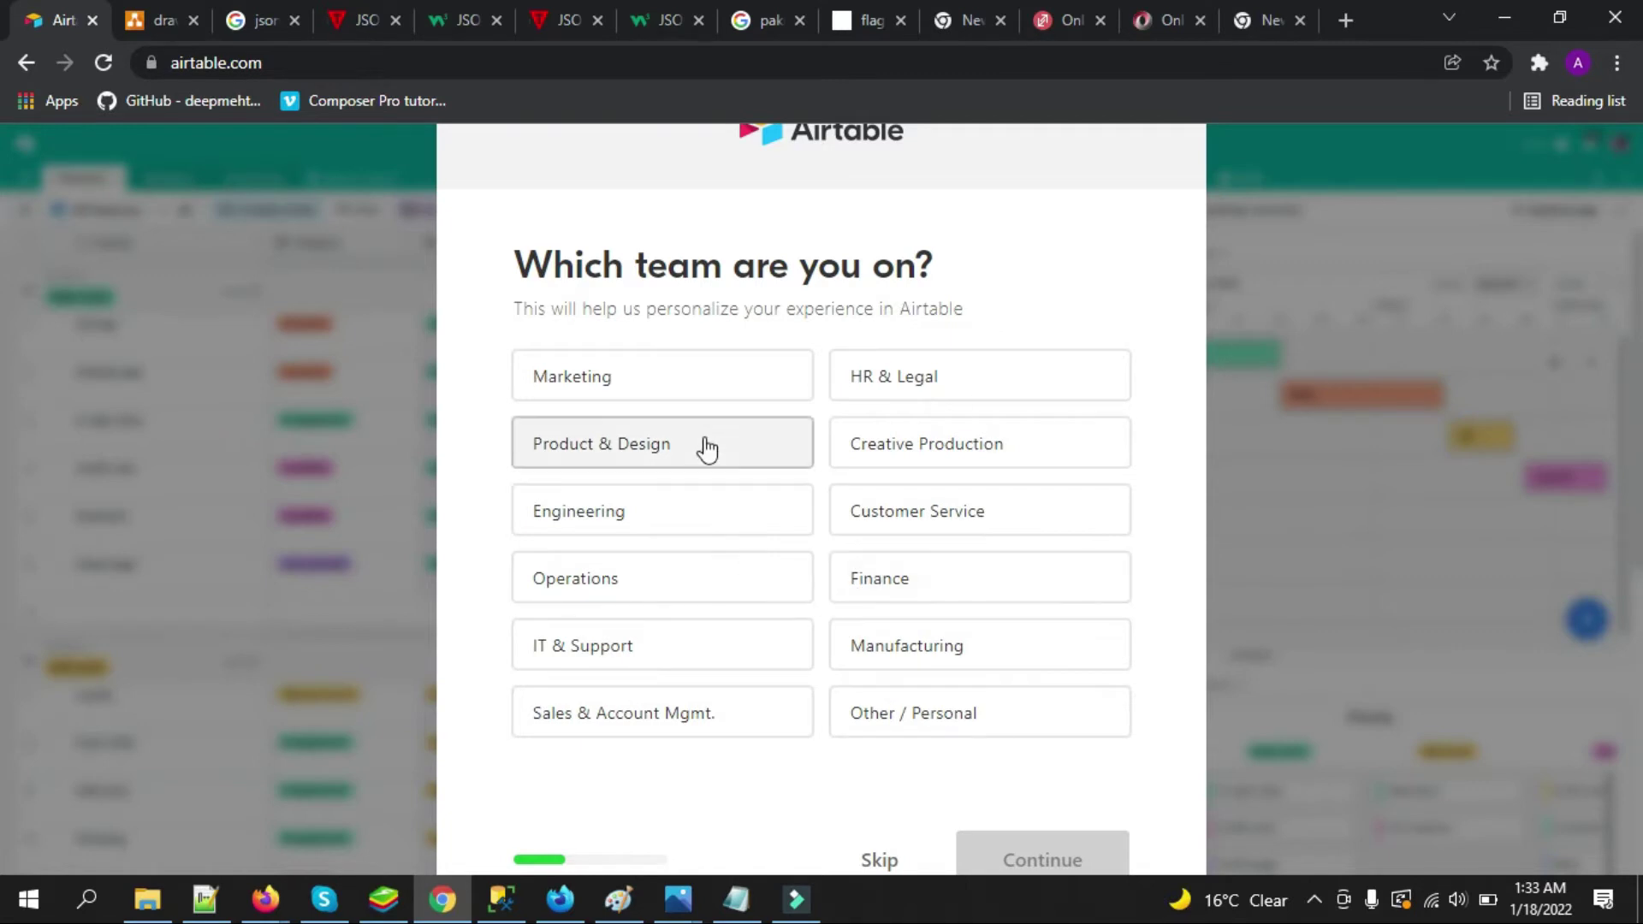
left_click(886, 864)
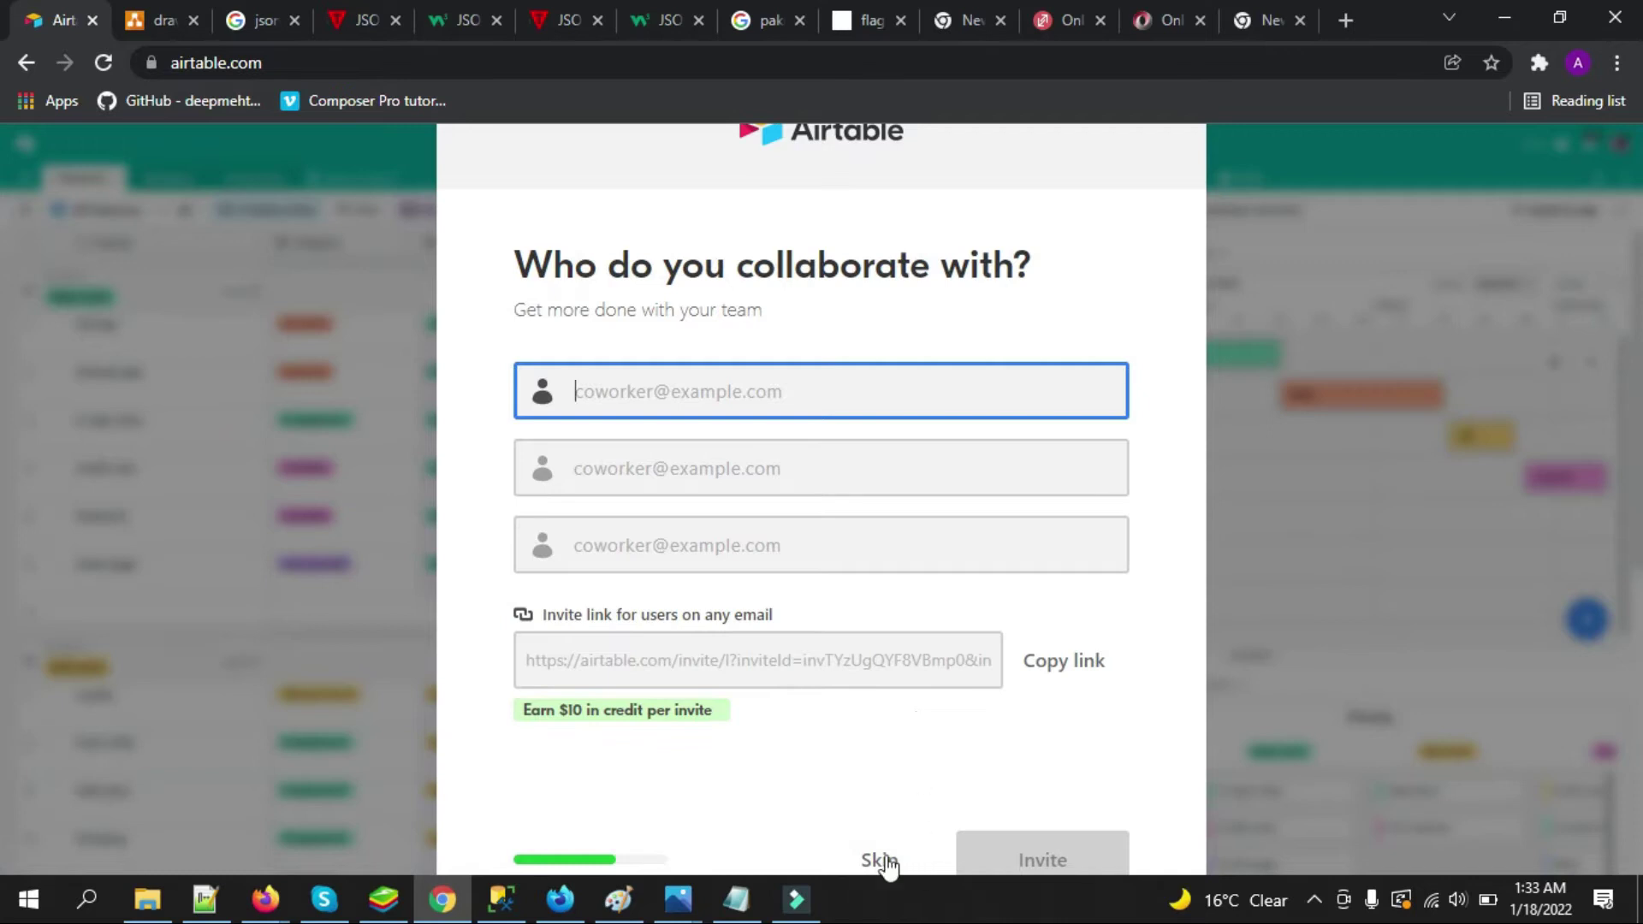
left_click(887, 861)
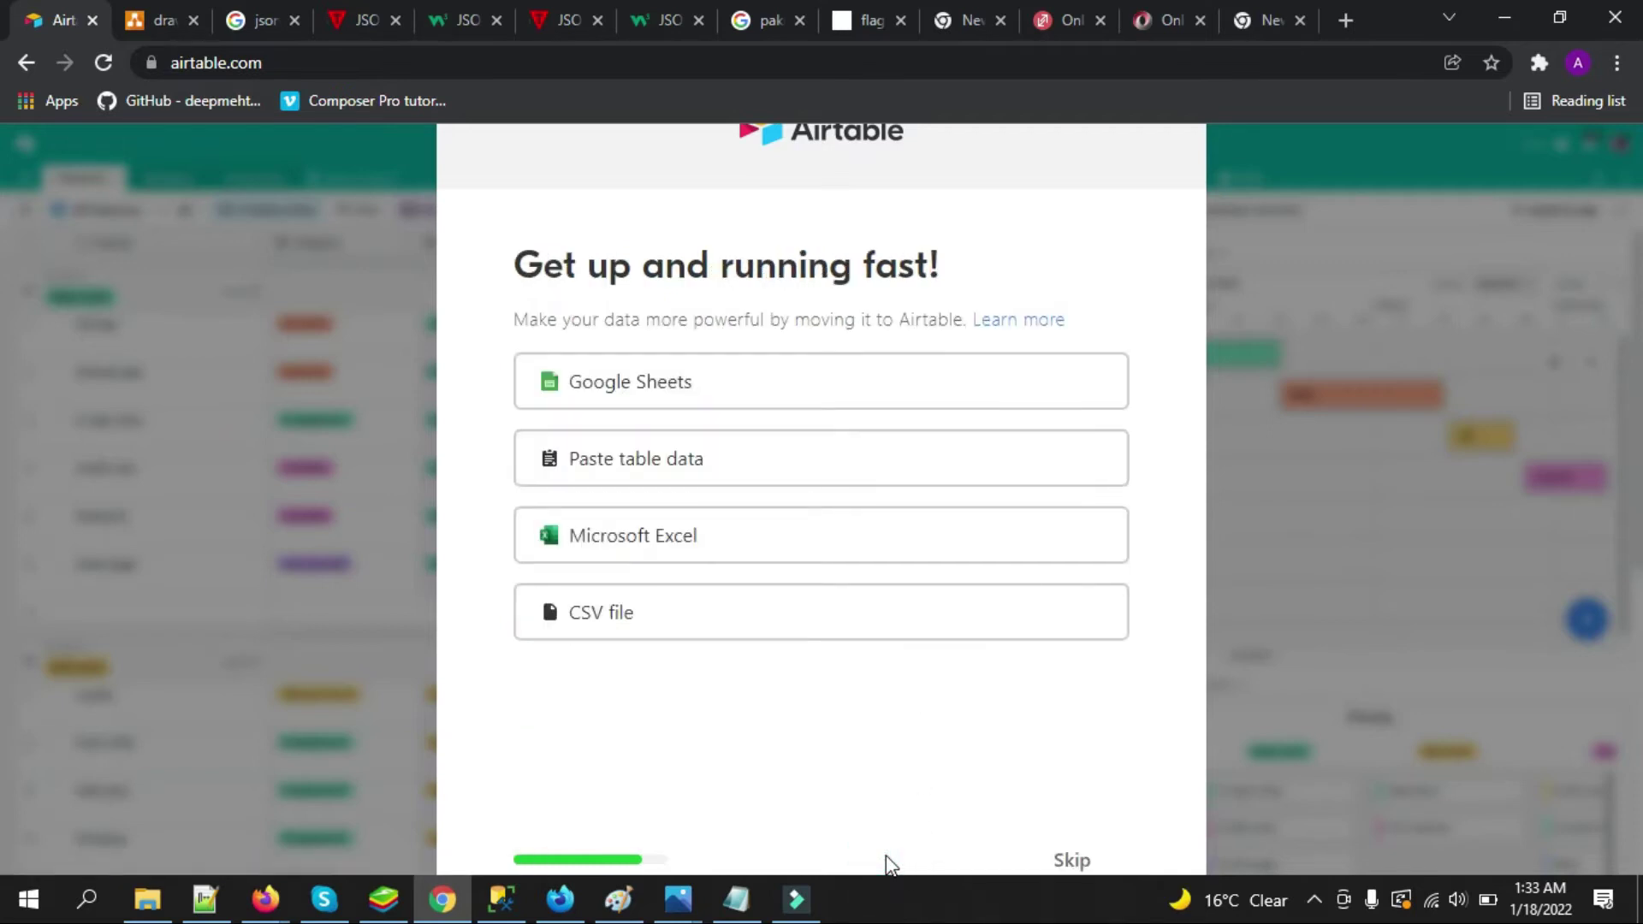
left_click(1073, 863)
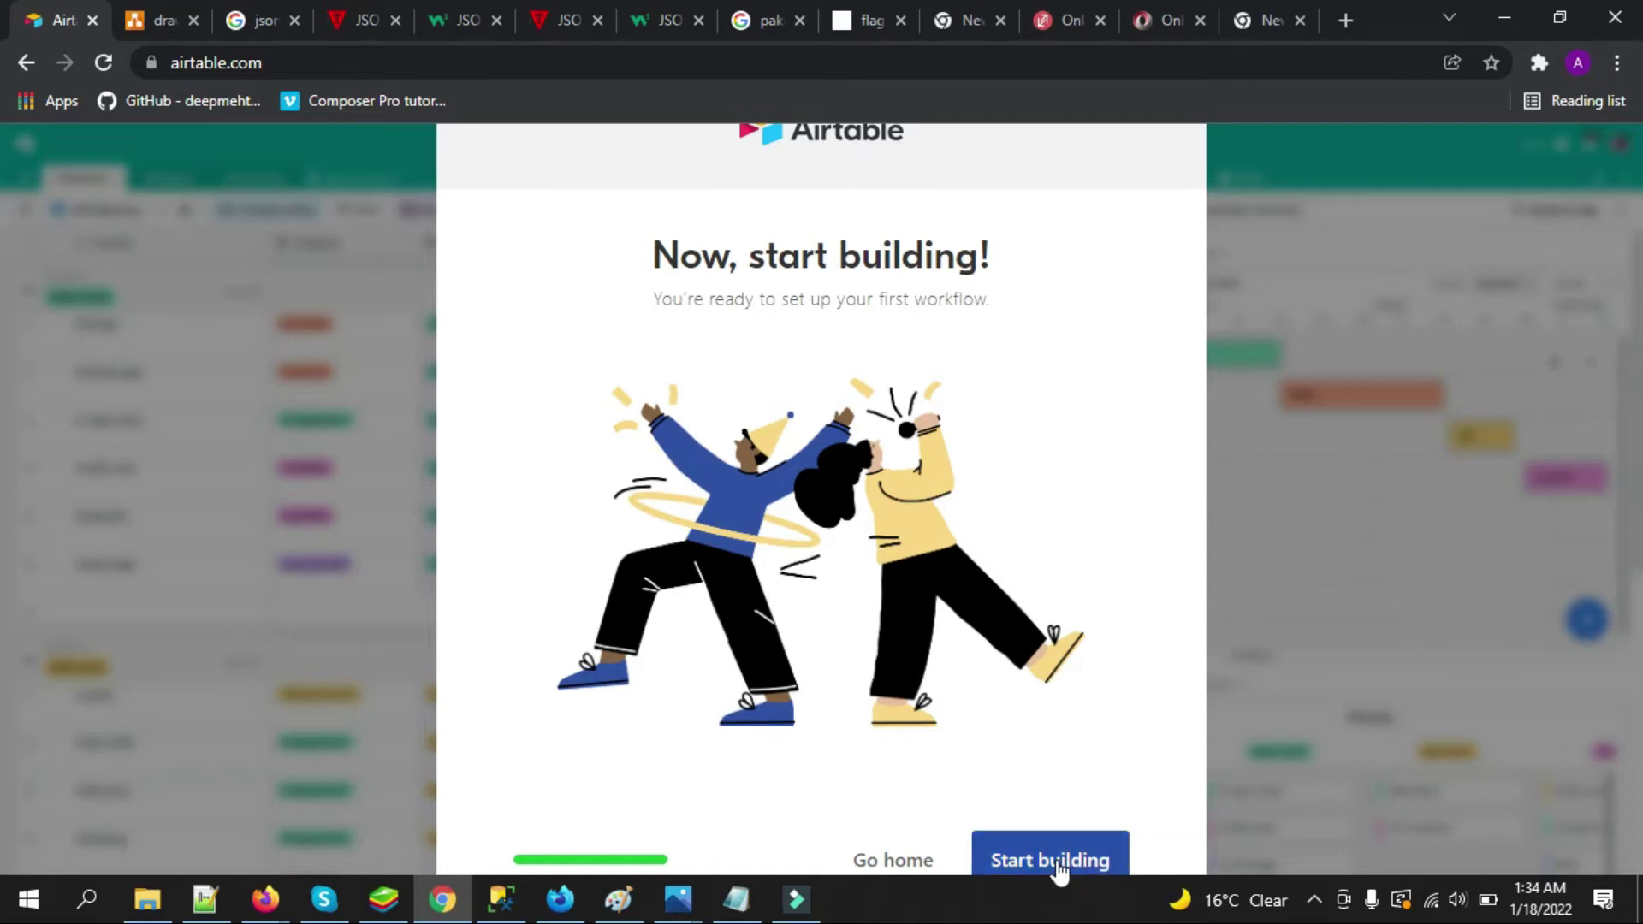
left_click(881, 861)
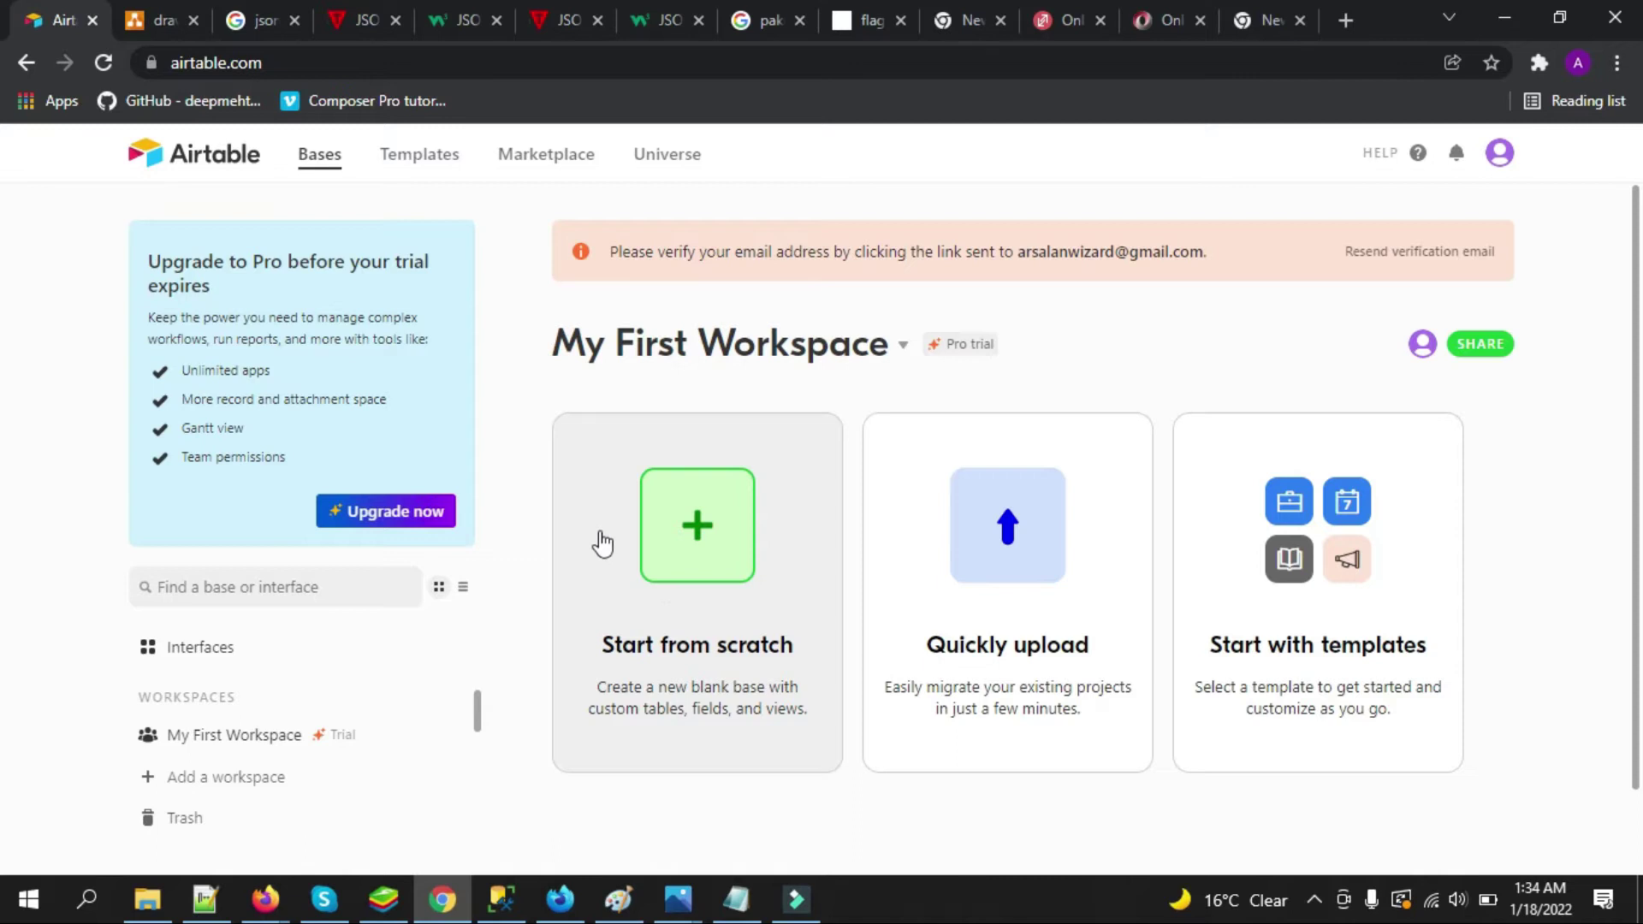
Create a blank base via 'Start from scratch' on the workspace home
left_click(716, 526)
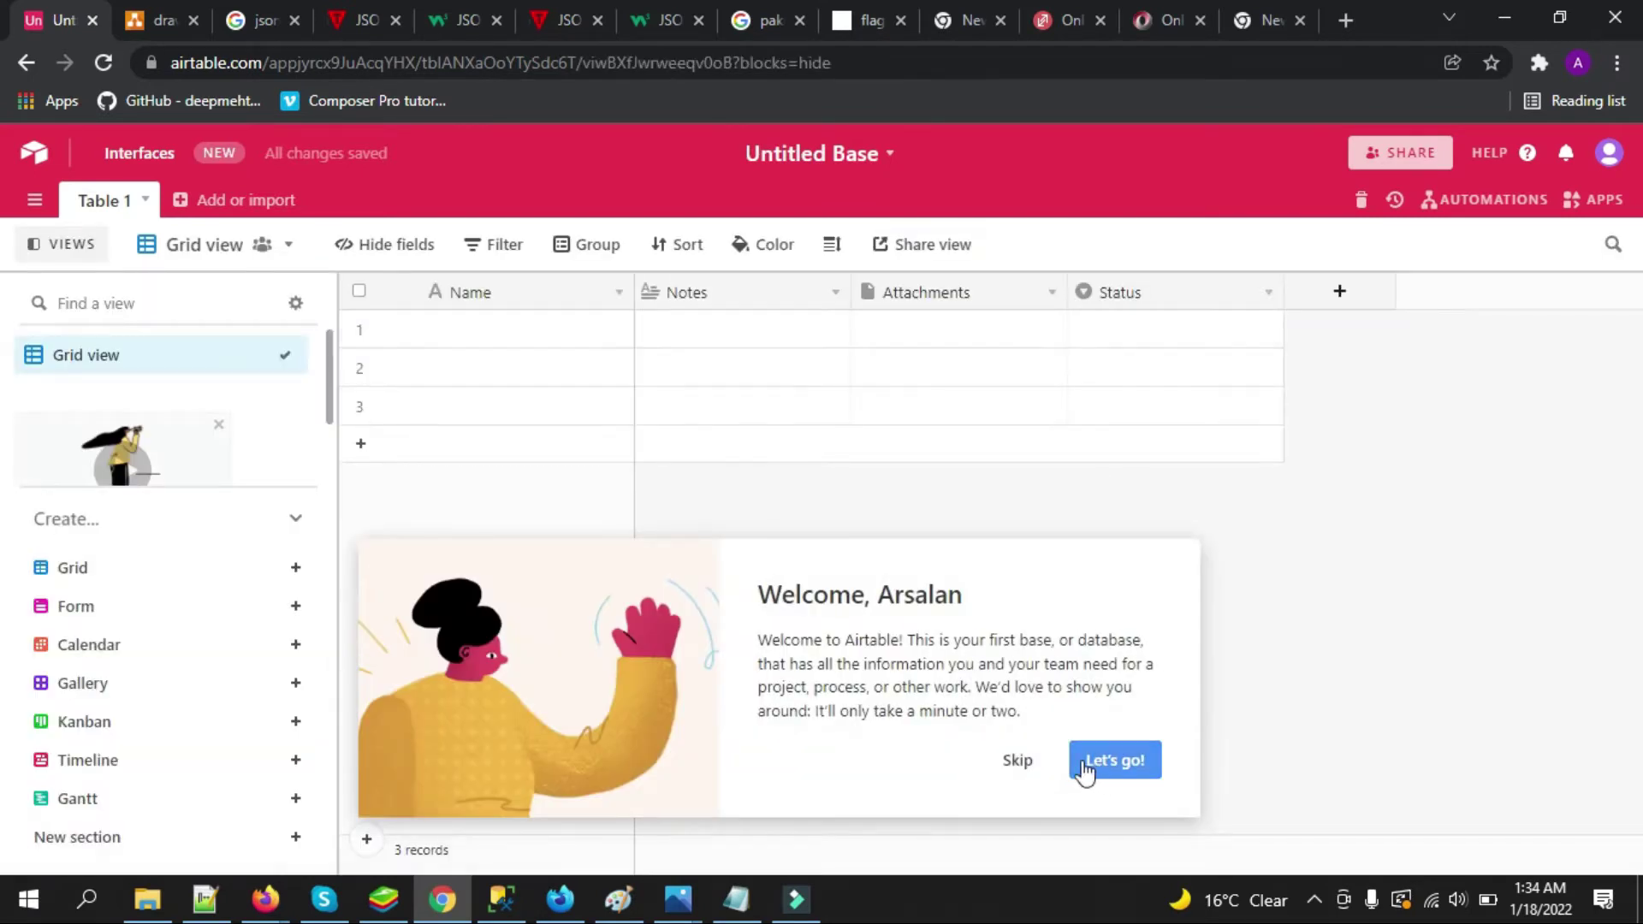
Rename the base to CountryDatabase in its settings
left_click(1083, 764)
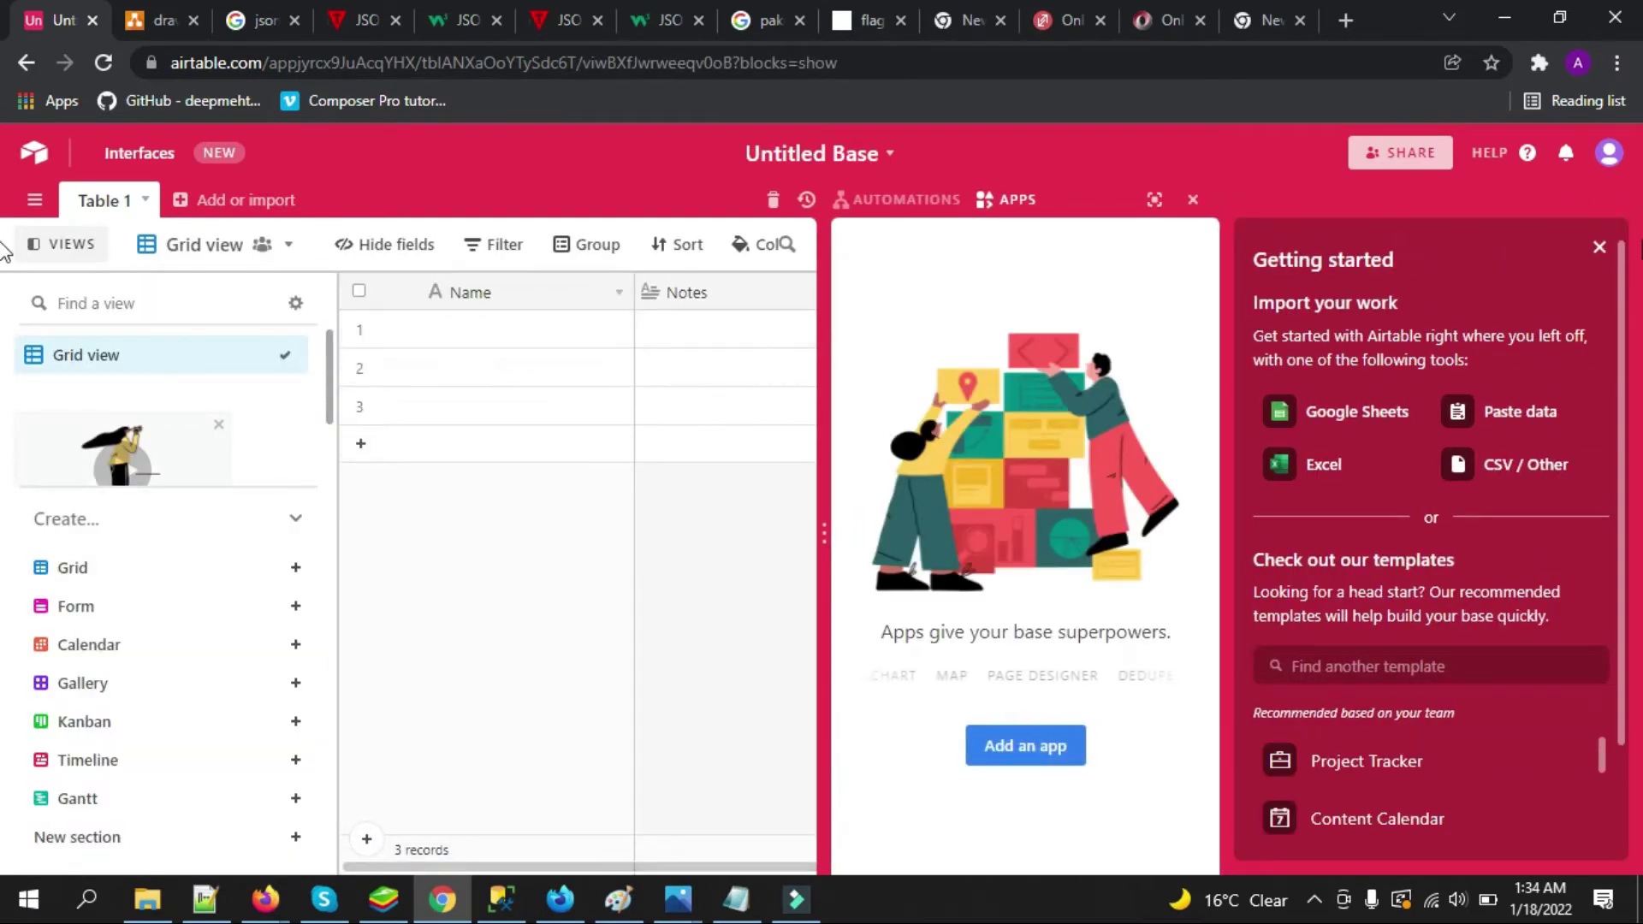
left_click(1598, 246)
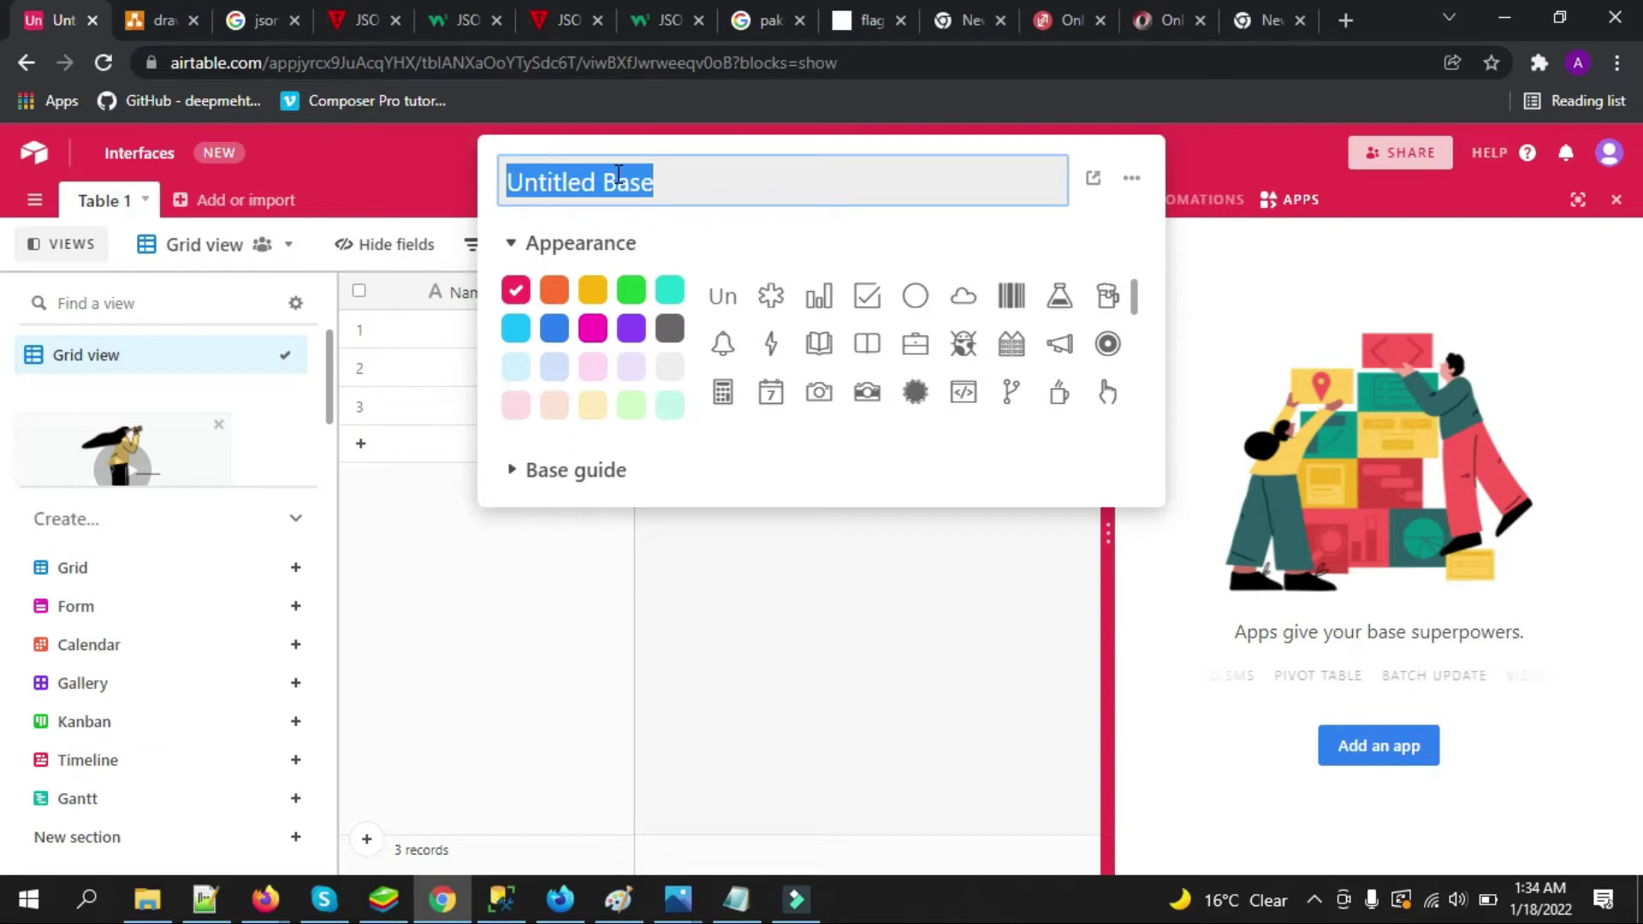
type("Co")
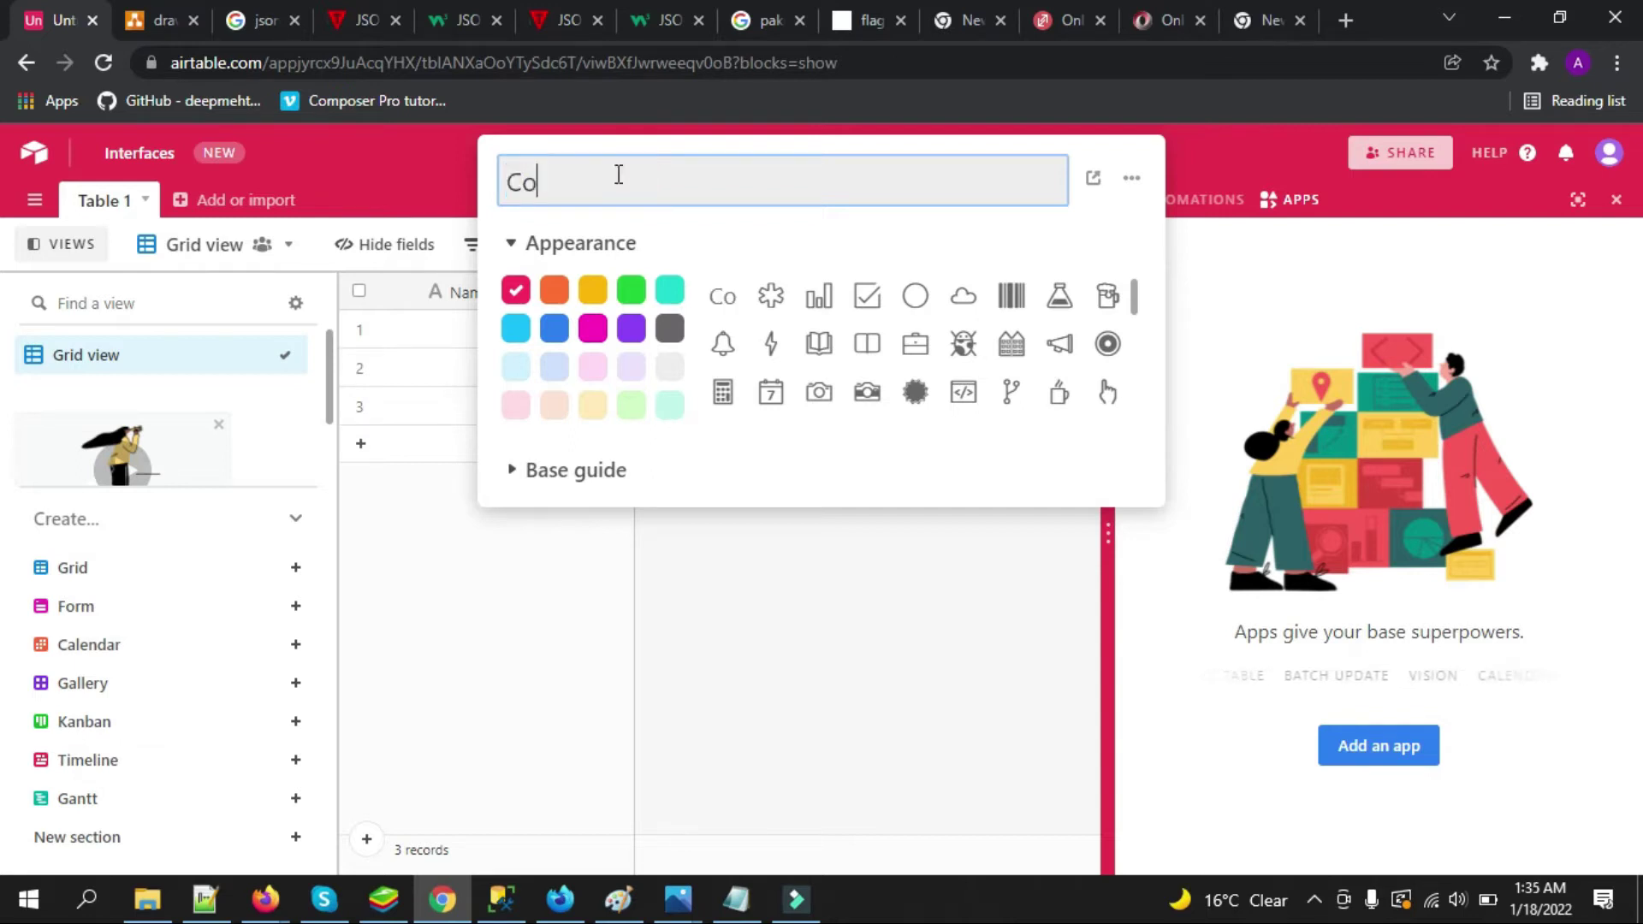
type("untry")
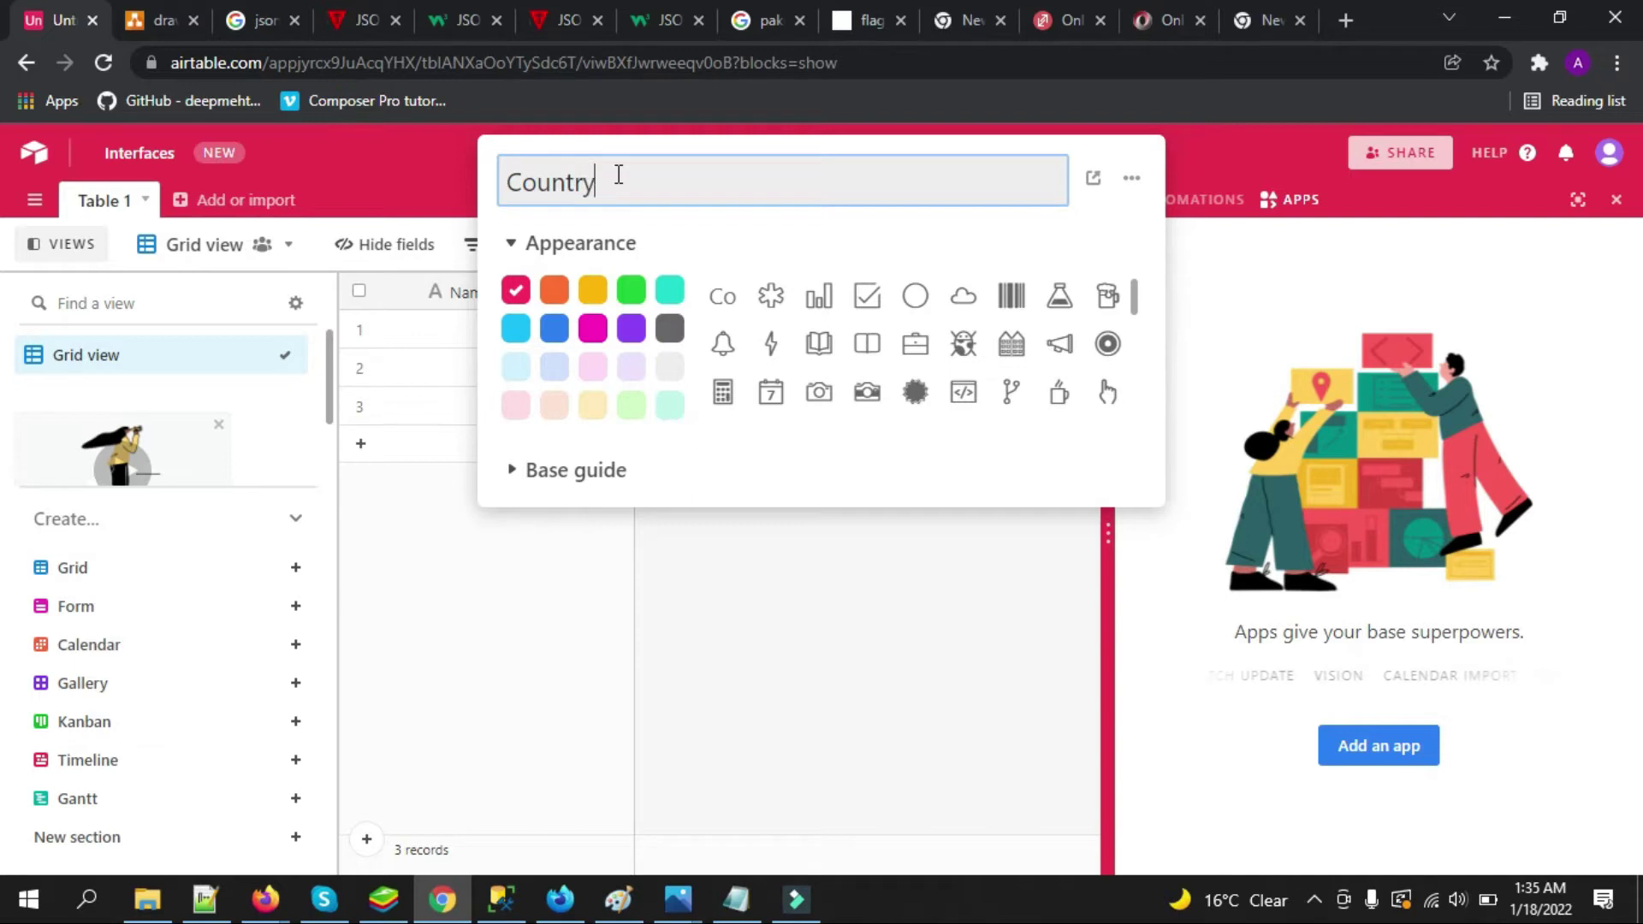
type("Database")
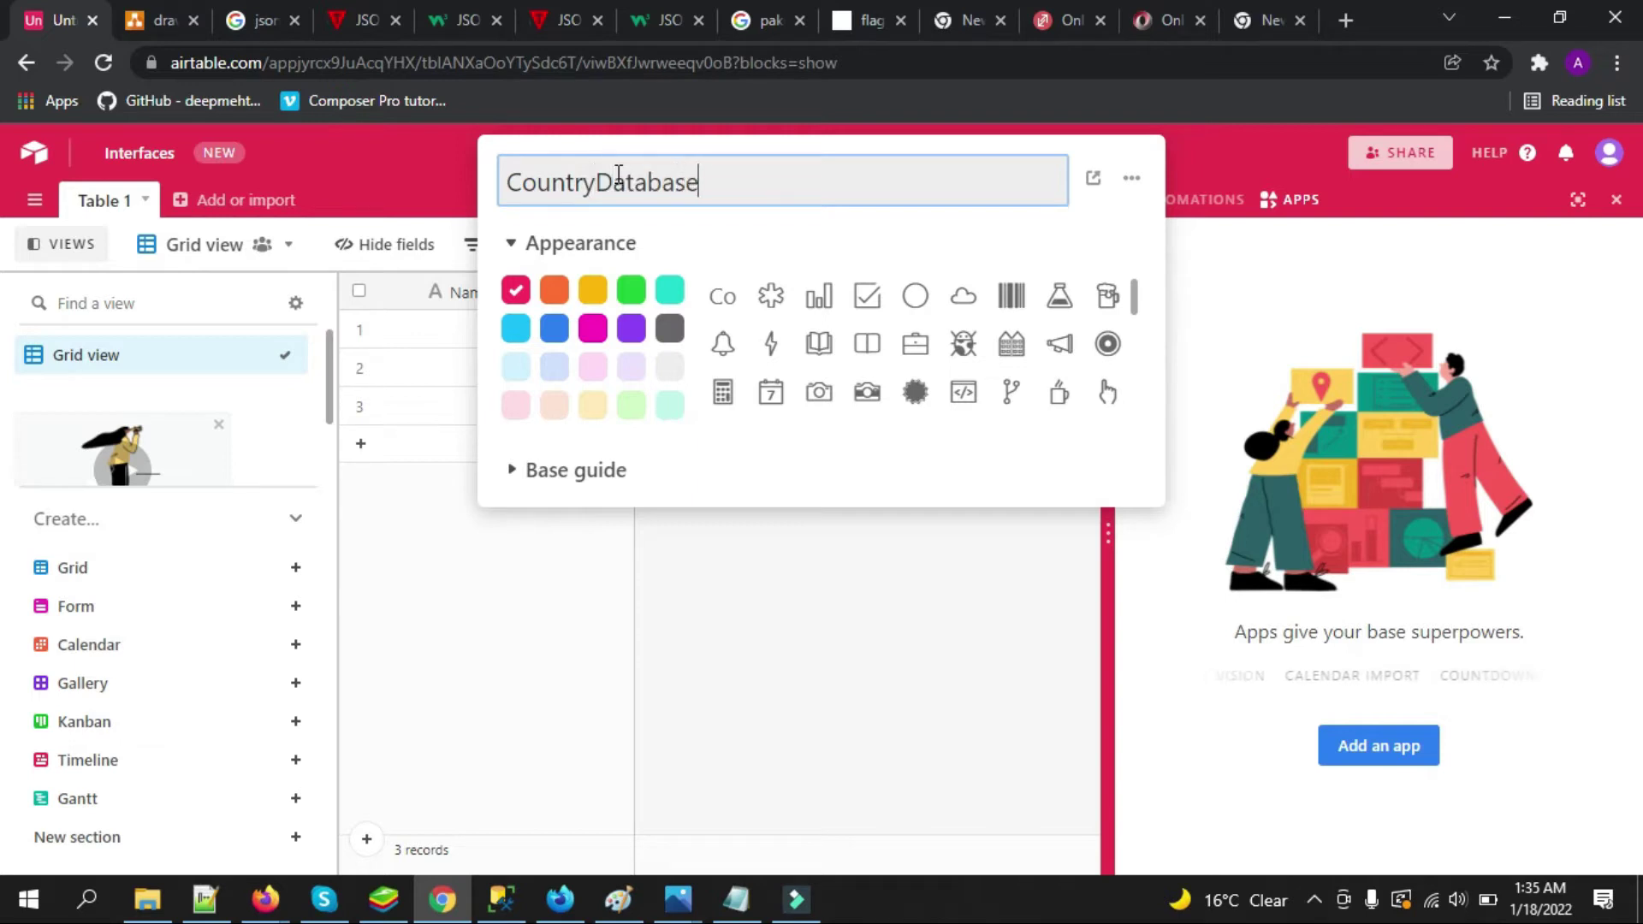
left_click(1239, 156)
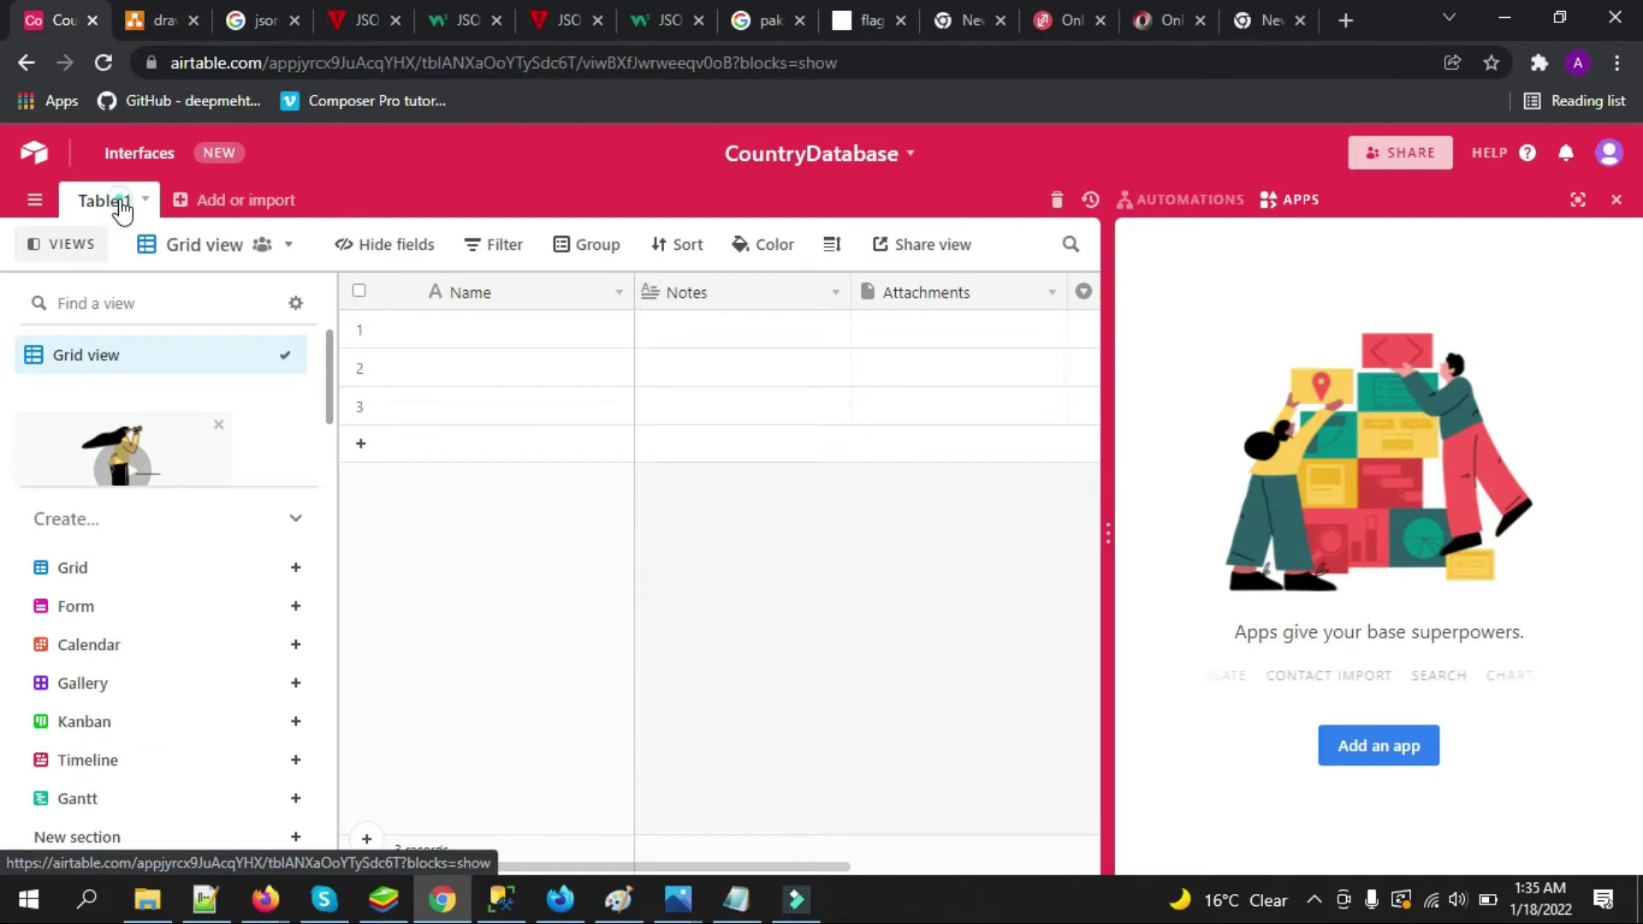
Rename Table 1 to Country and close the apps panel
double_click(122, 204)
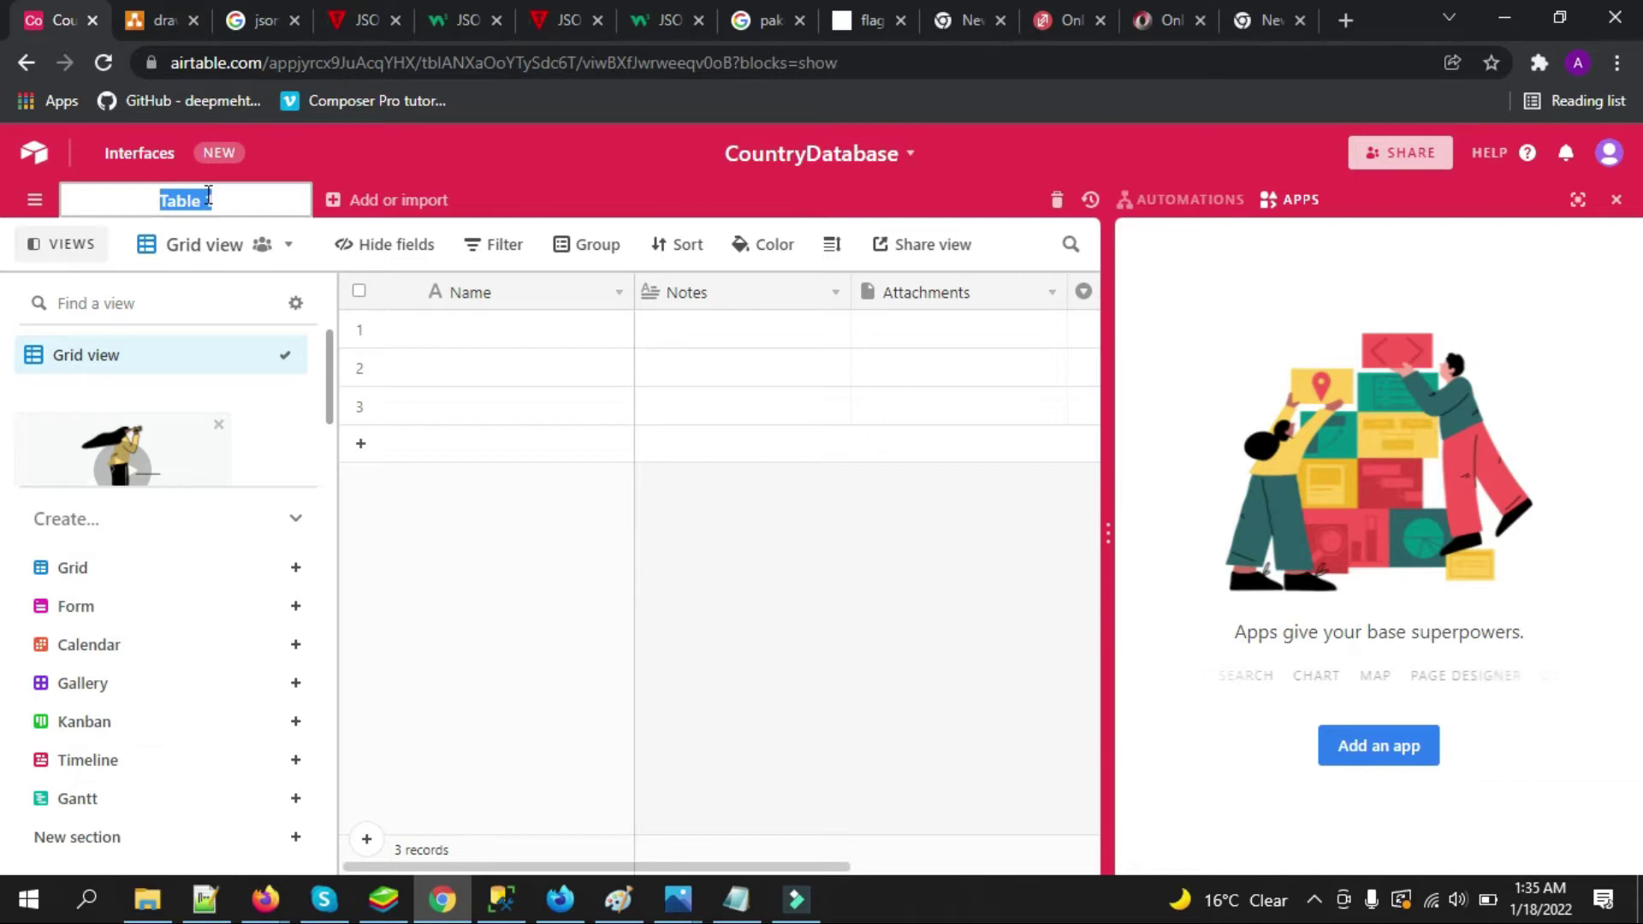
type("country")
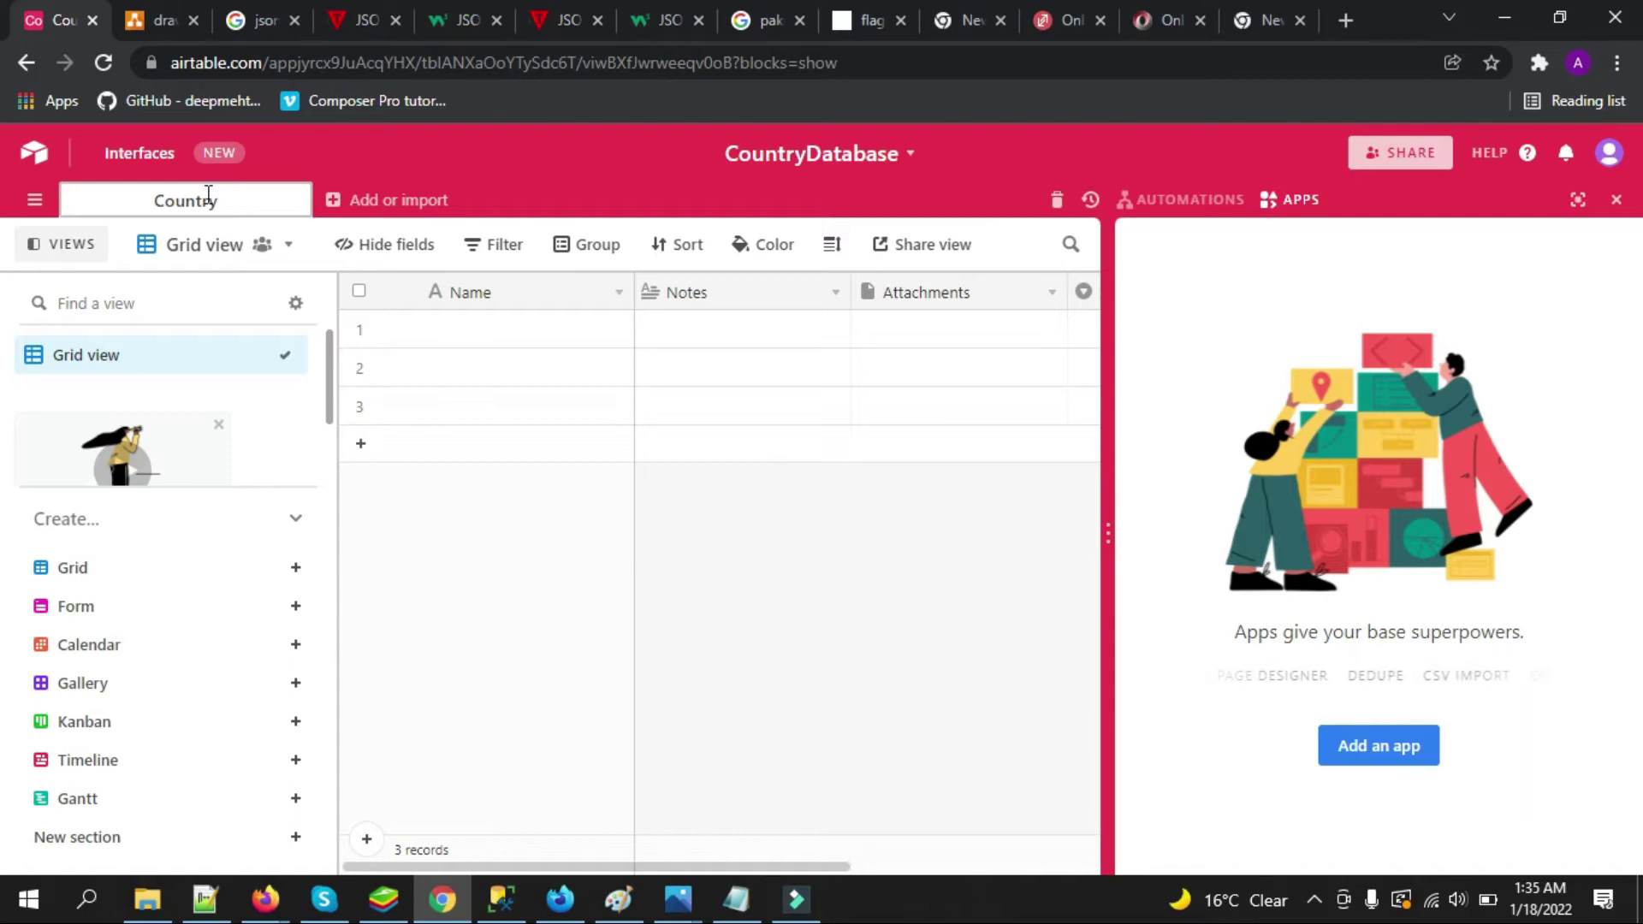
key("Return")
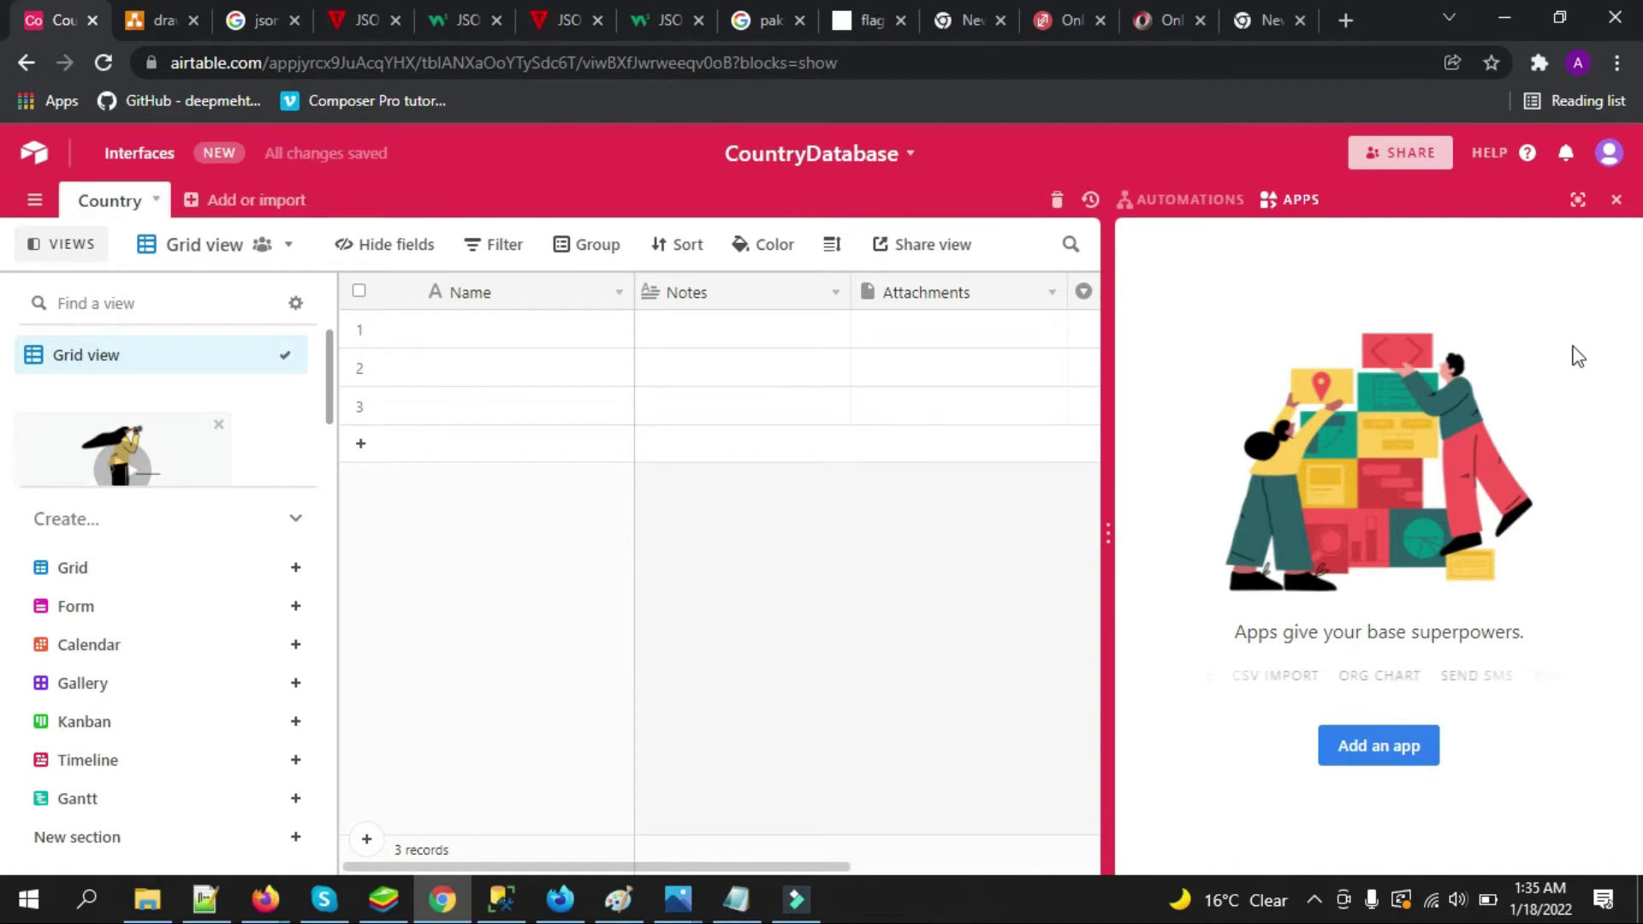
left_click(1616, 200)
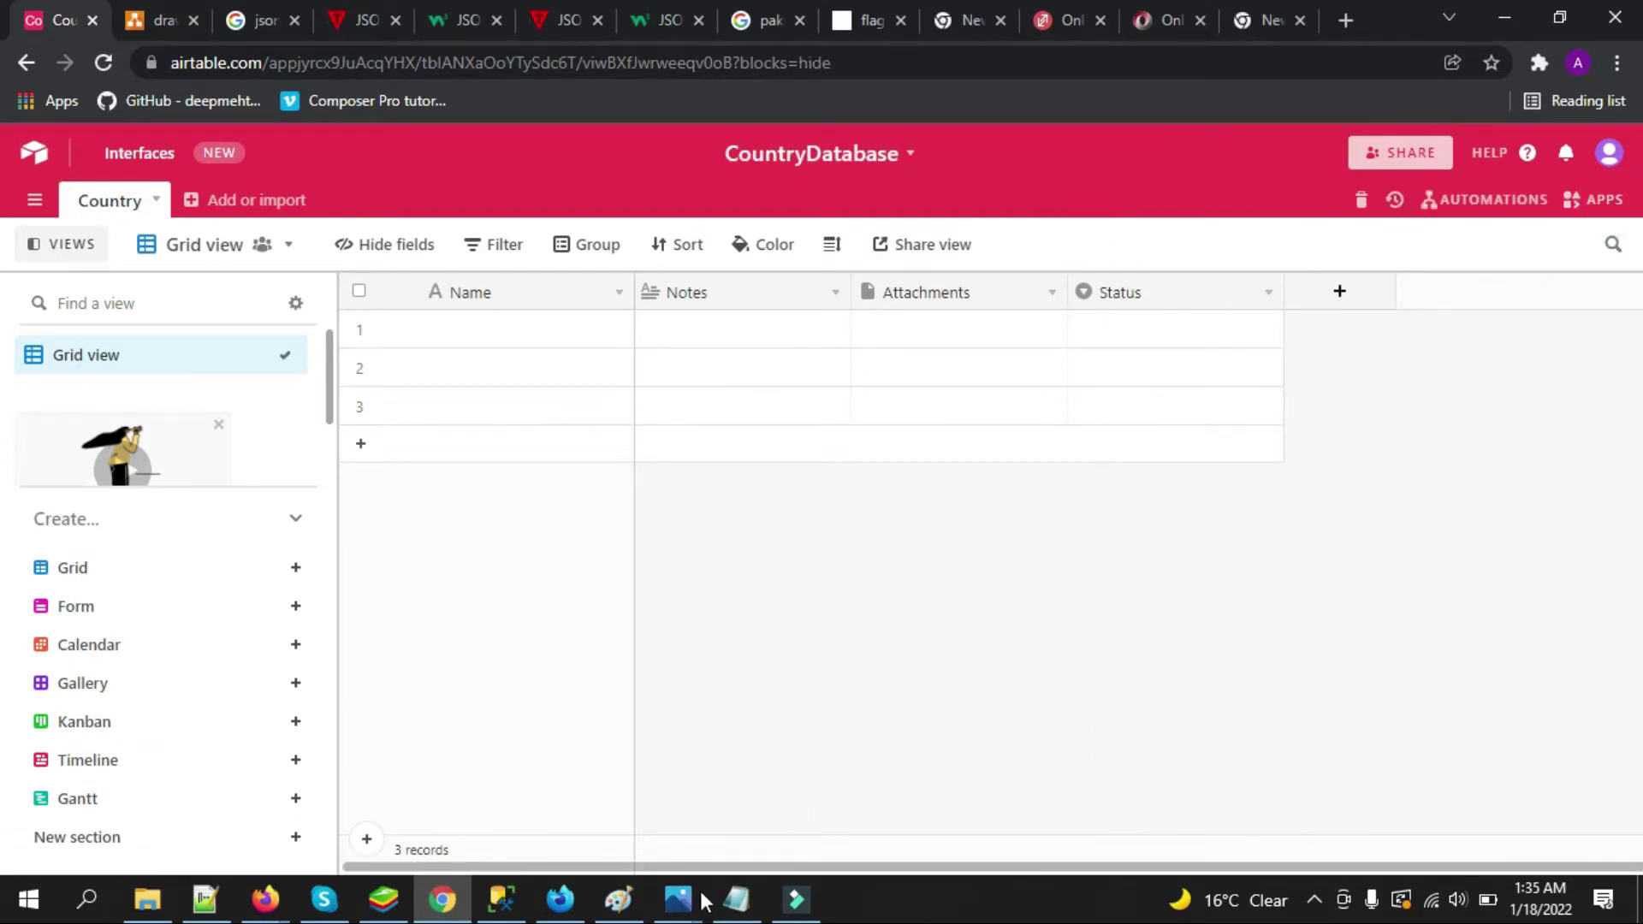
mouse_move(681, 898)
left_click(748, 809)
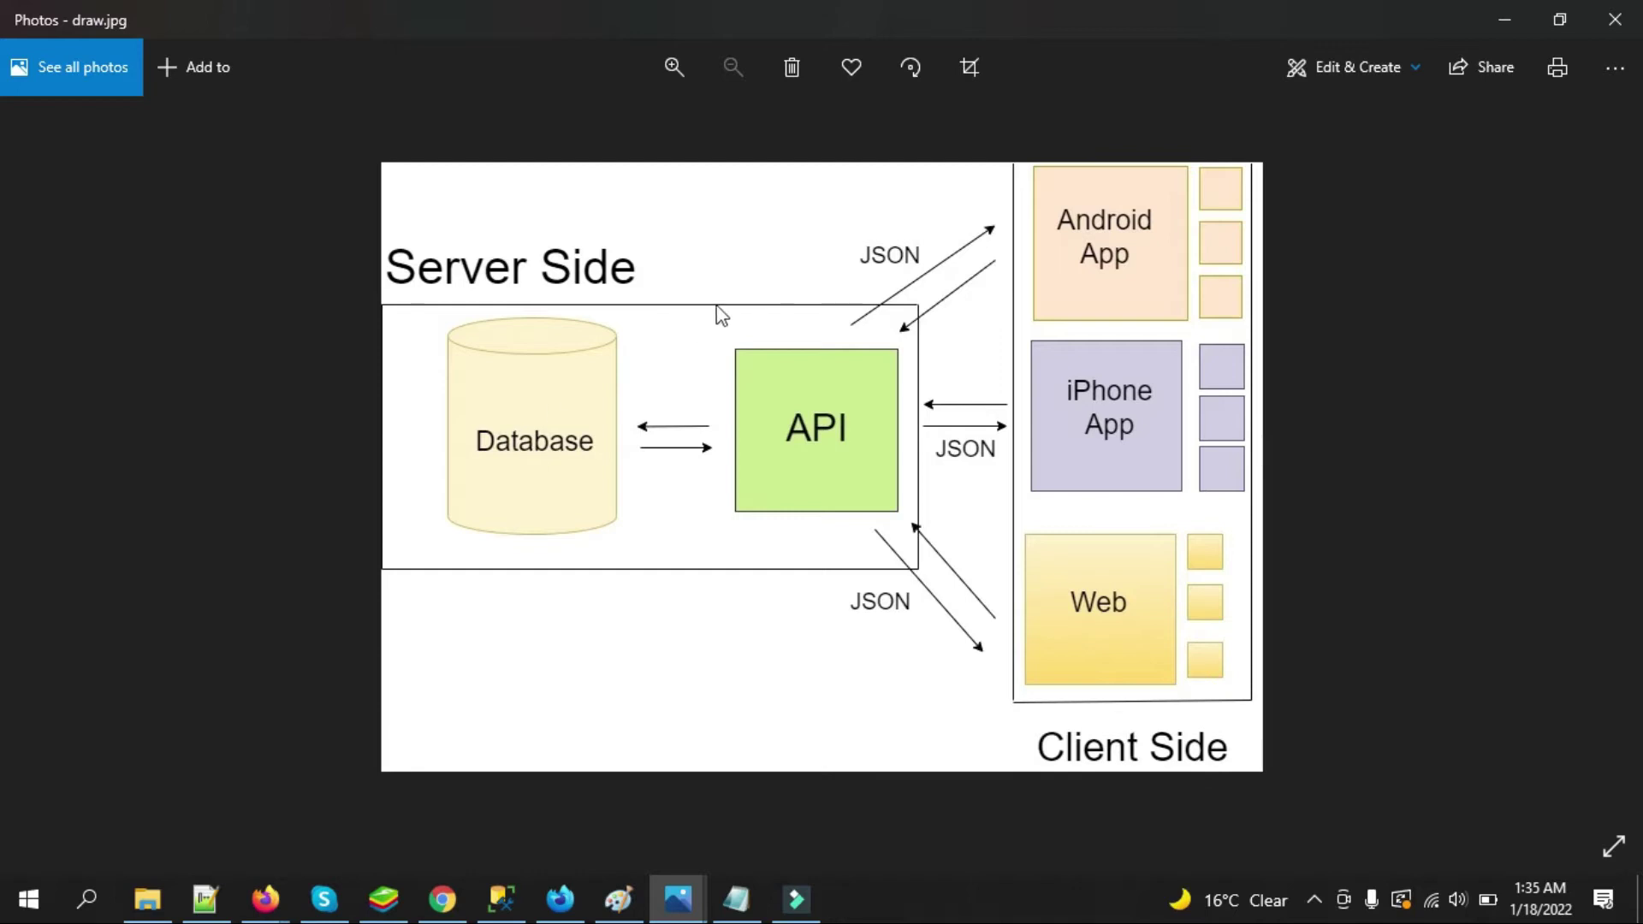
left_click(1504, 18)
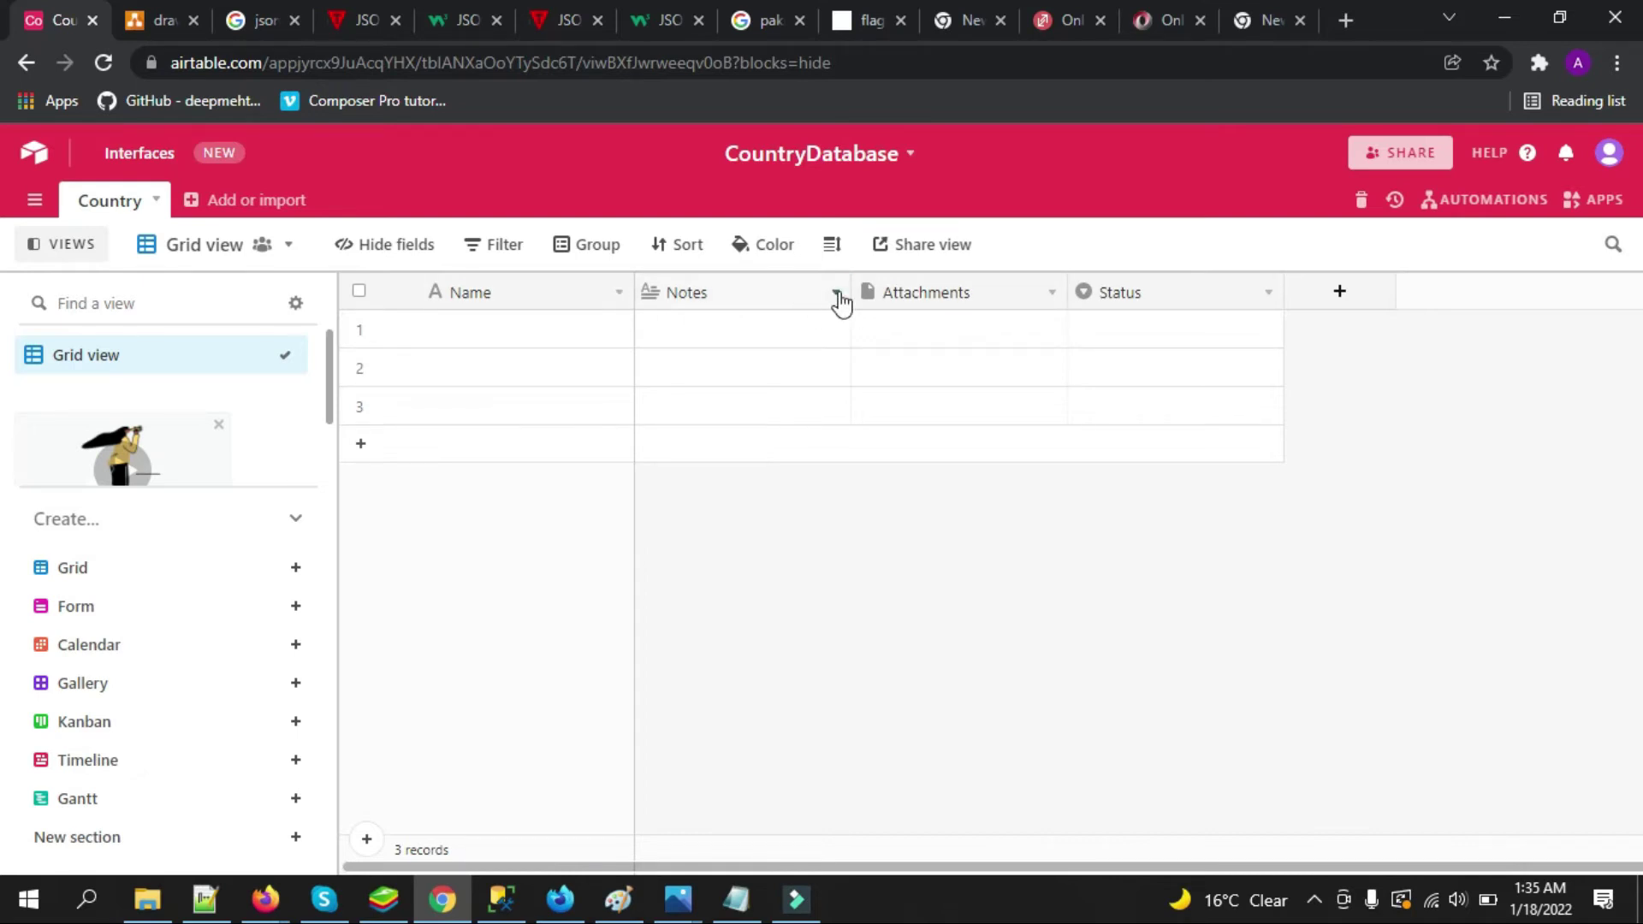
Delete the Notes, Attachments and Status fields from the Country table
left_click(836, 294)
left_click(741, 820)
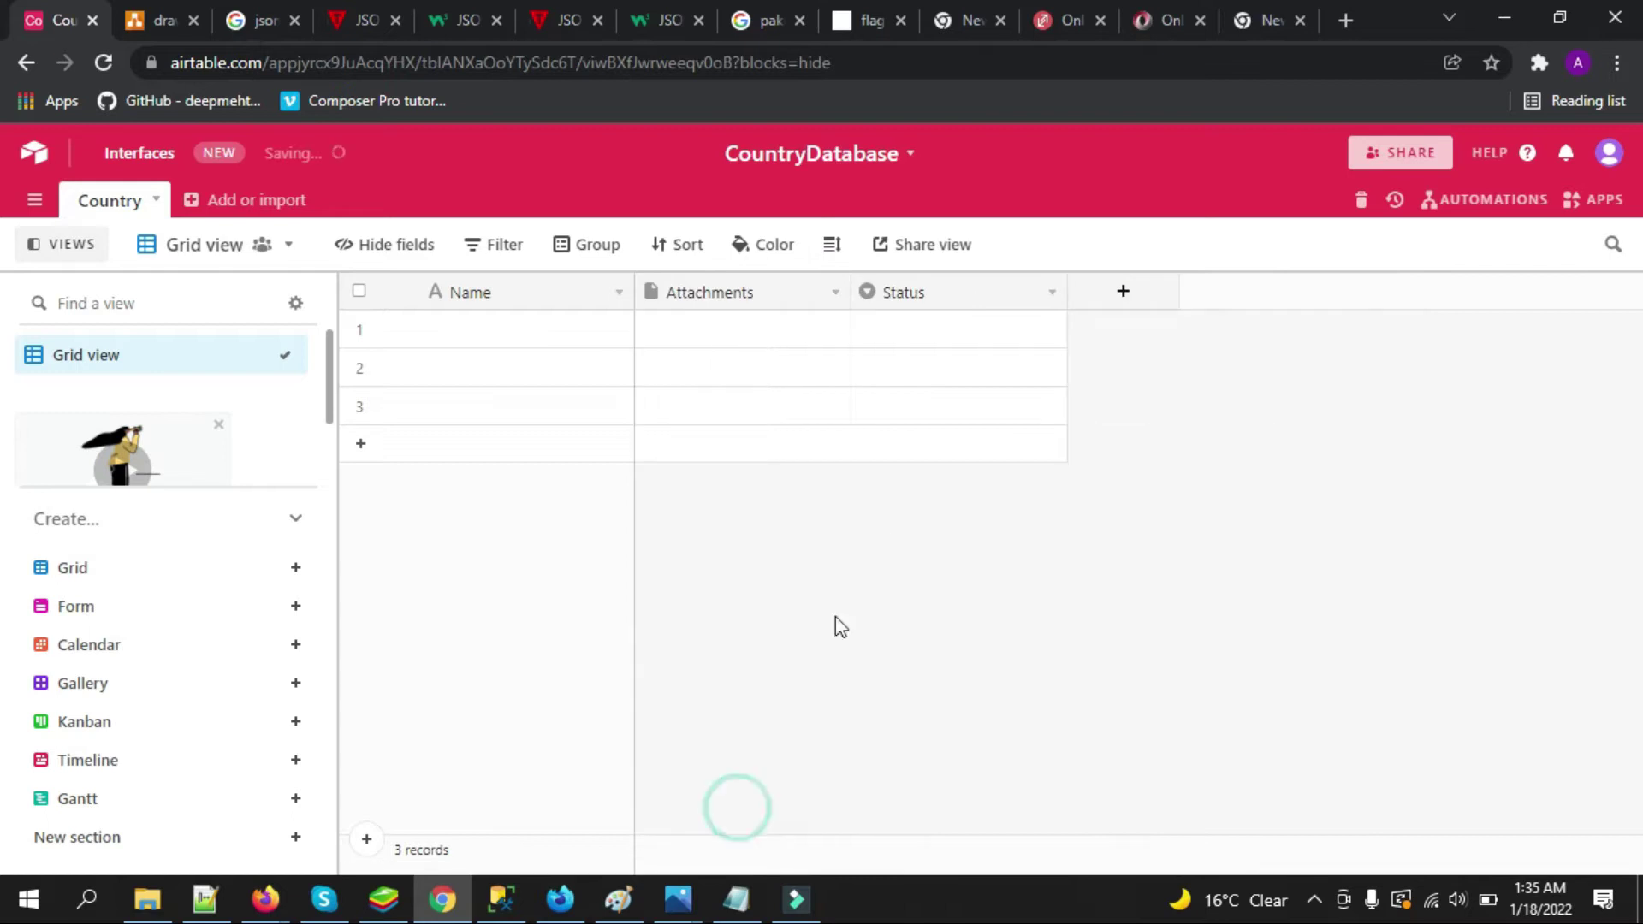
left_click(835, 294)
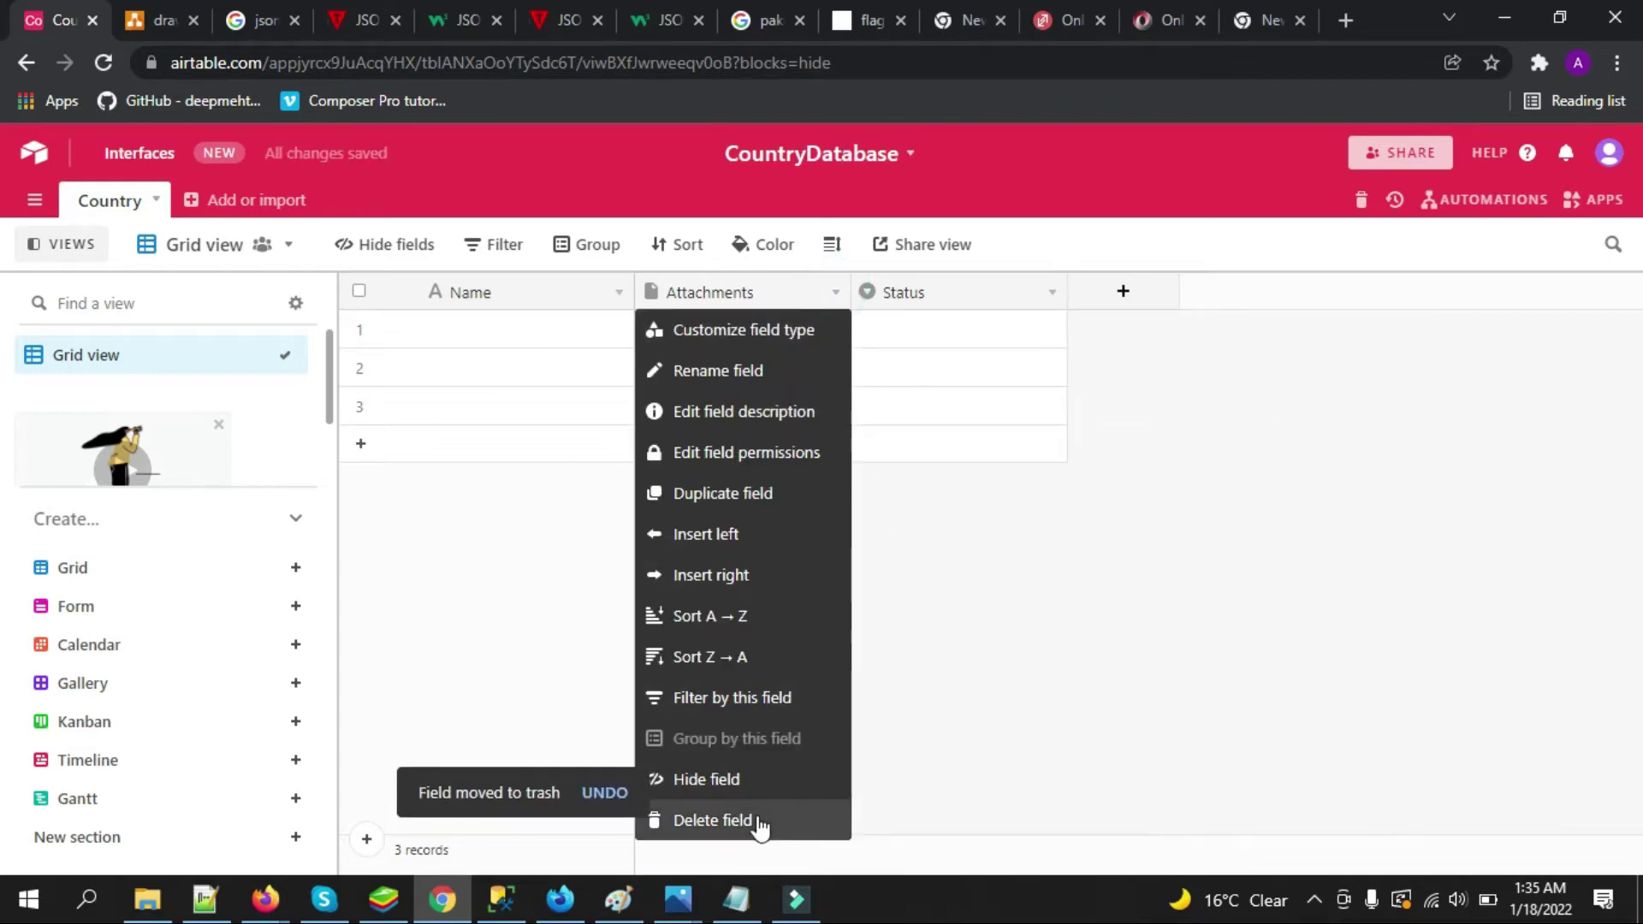
left_click(753, 820)
left_click(836, 293)
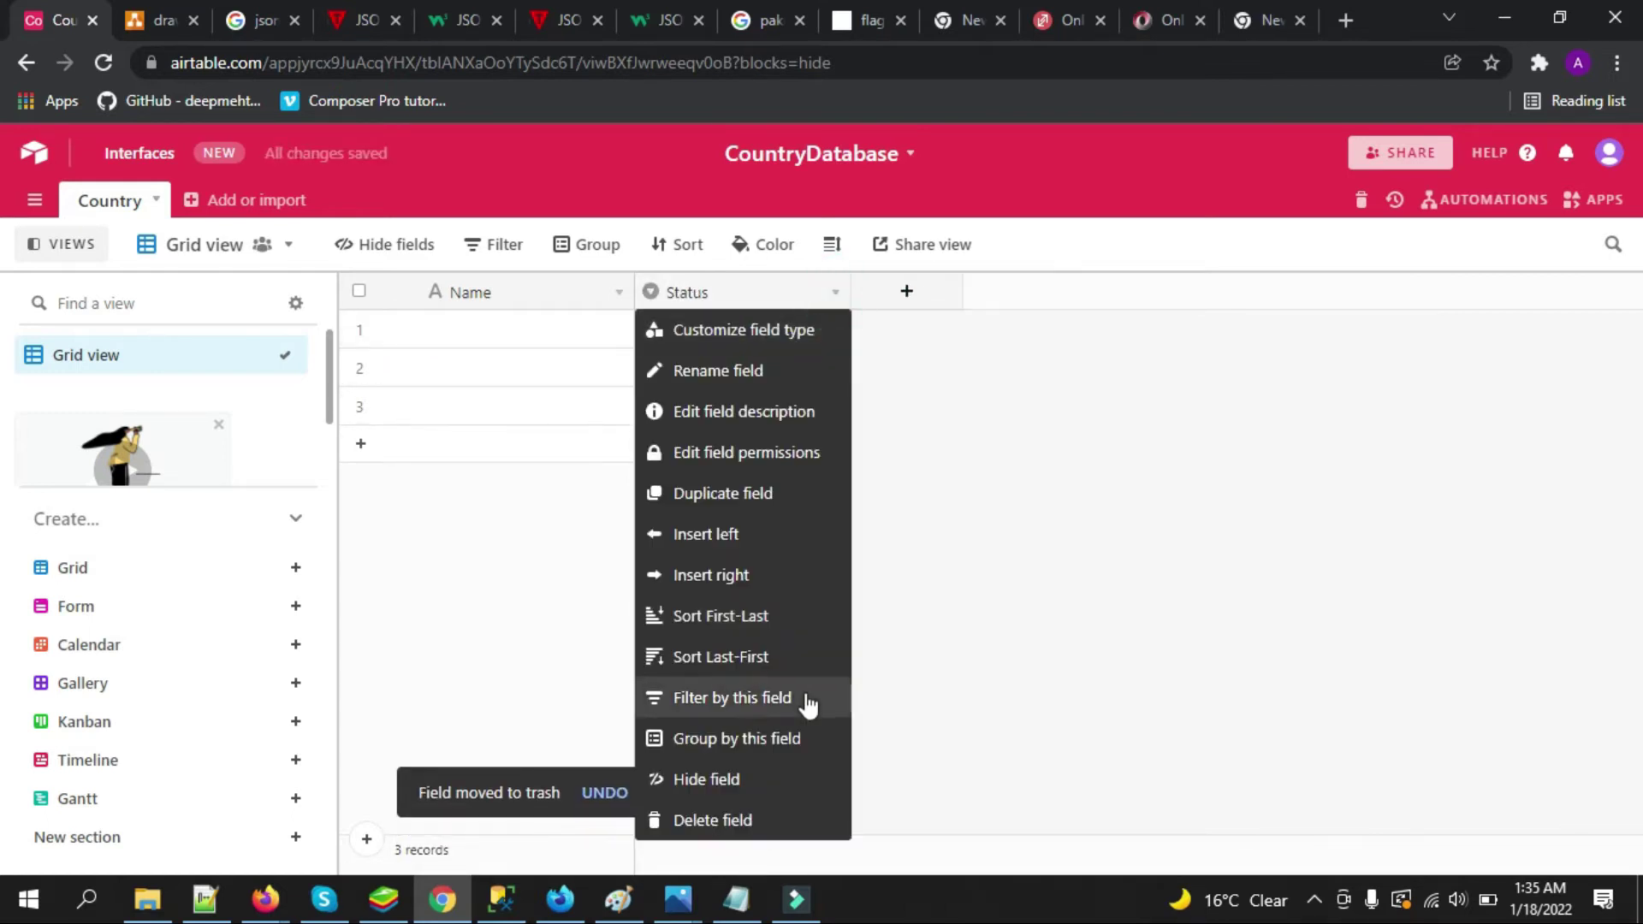
left_click(764, 820)
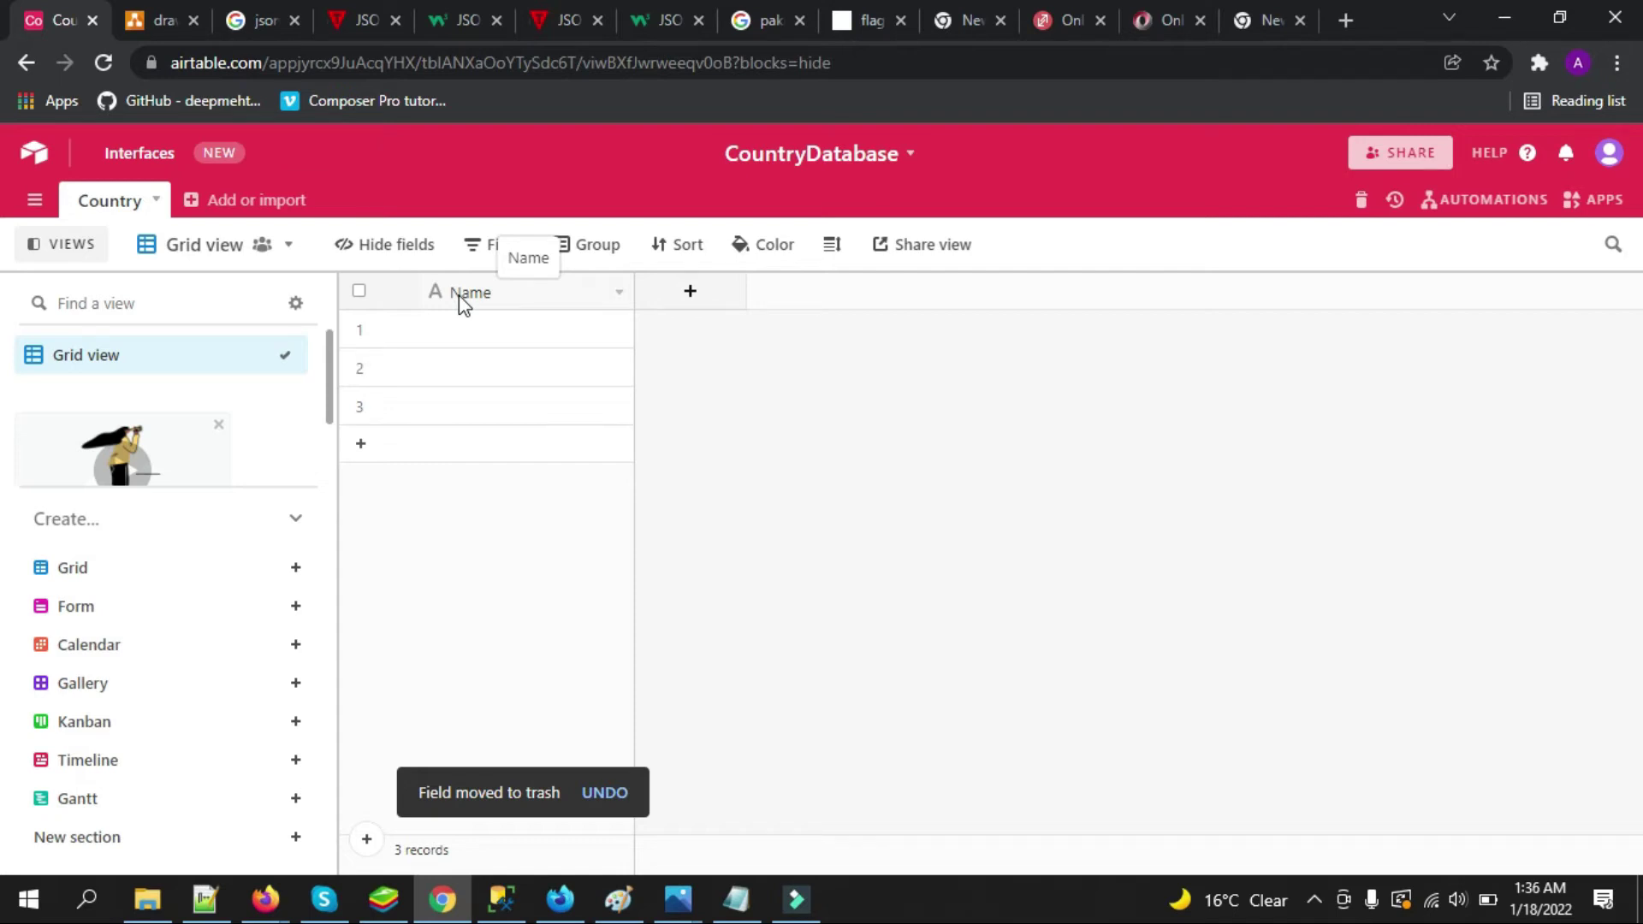
Rename the Name field to CountryName and enter Population as a new field name
double_click(479, 300)
key("Left")
type("Coun")
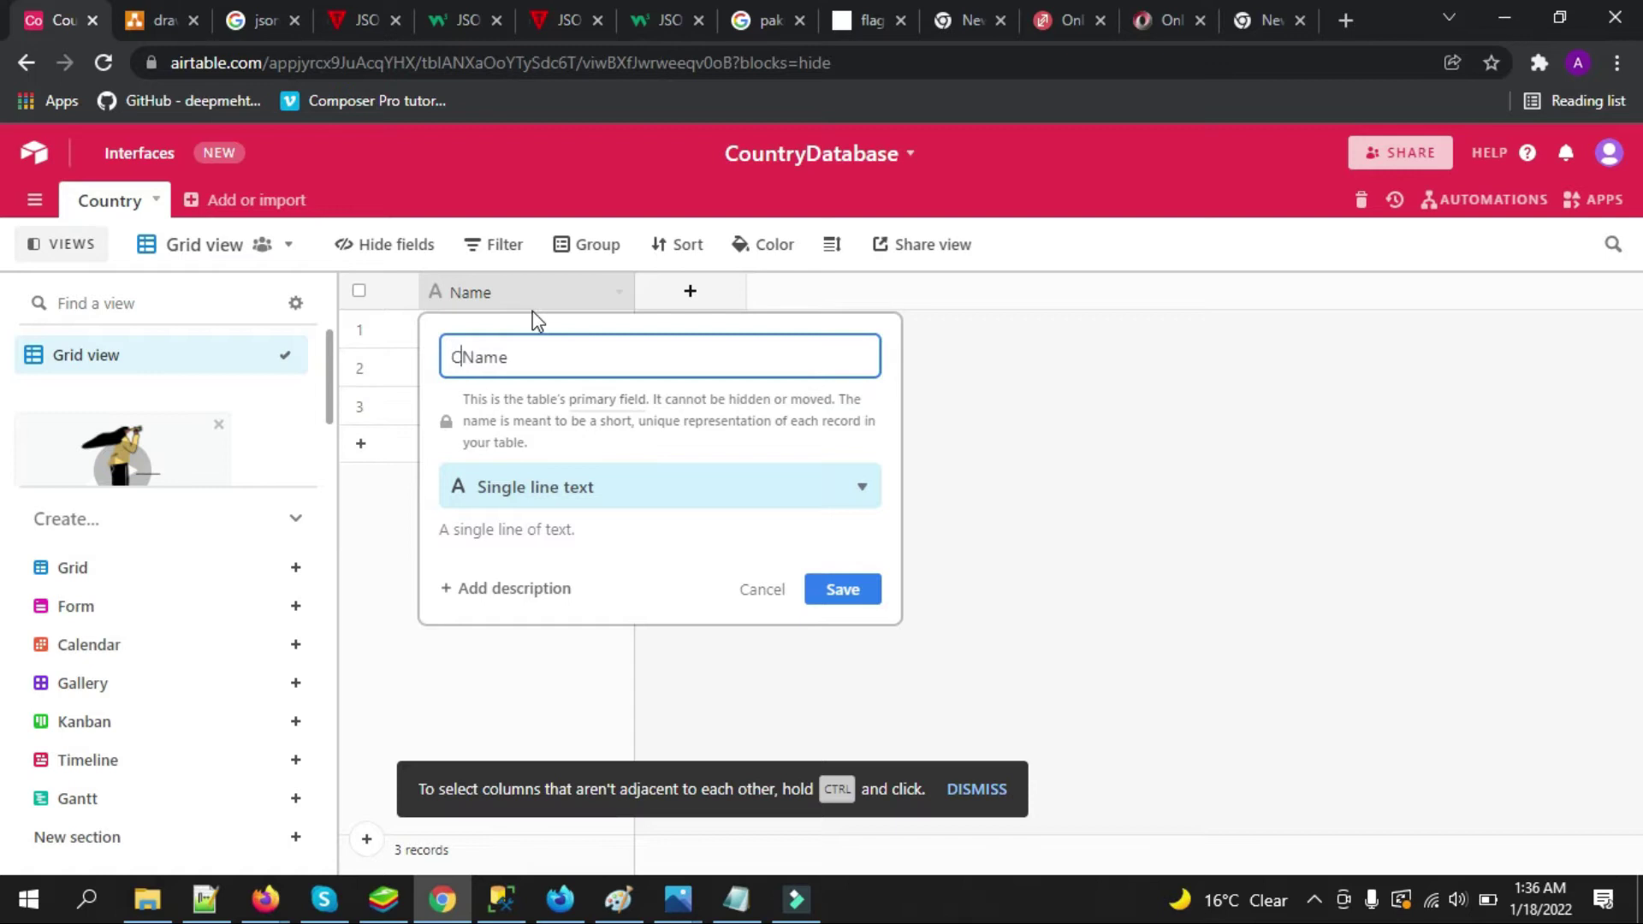
type("trt")
key("BackSpace")
type("y")
left_click(841, 593)
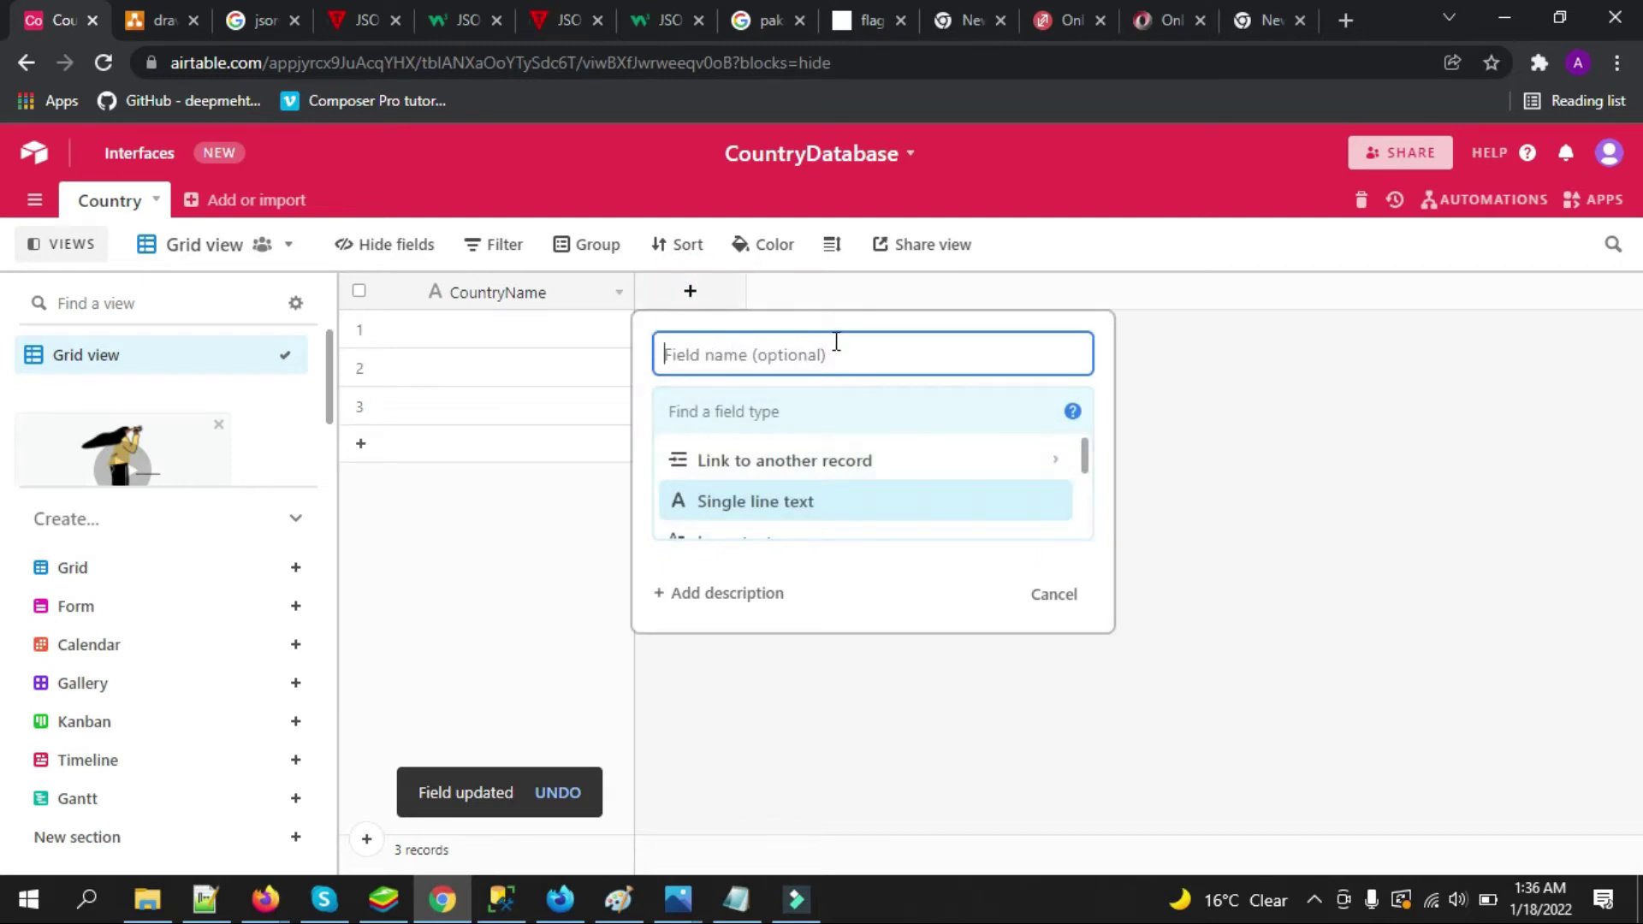
type("Popula")
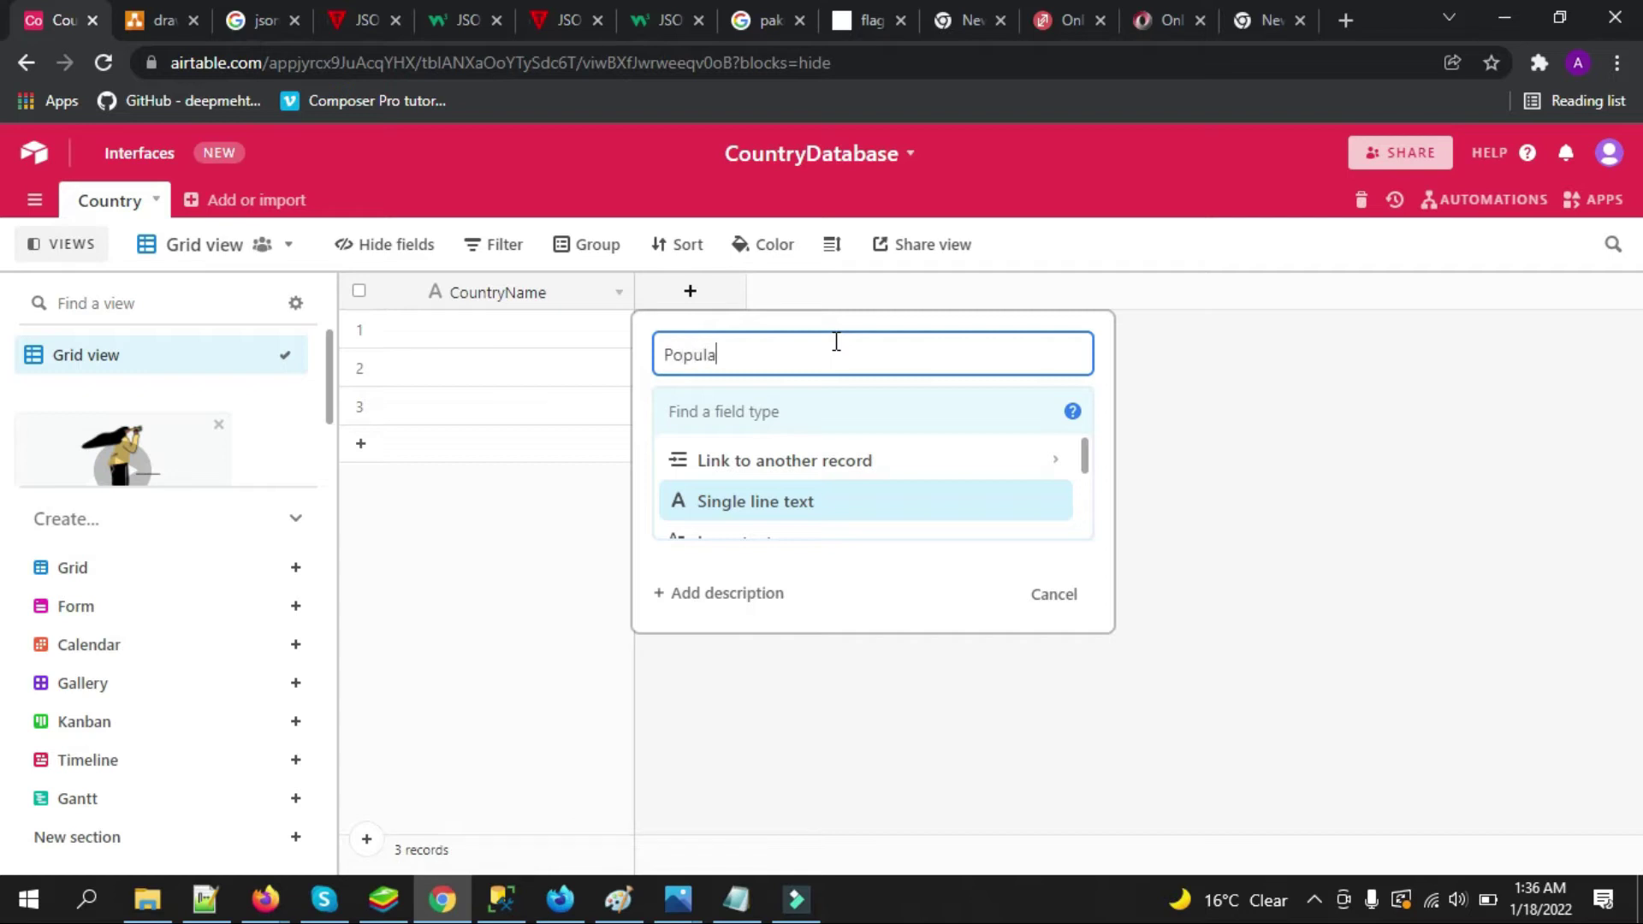
type("tion")
Create the Population and FlagImageUrl fields and dismiss the import suggestion
key("Return")
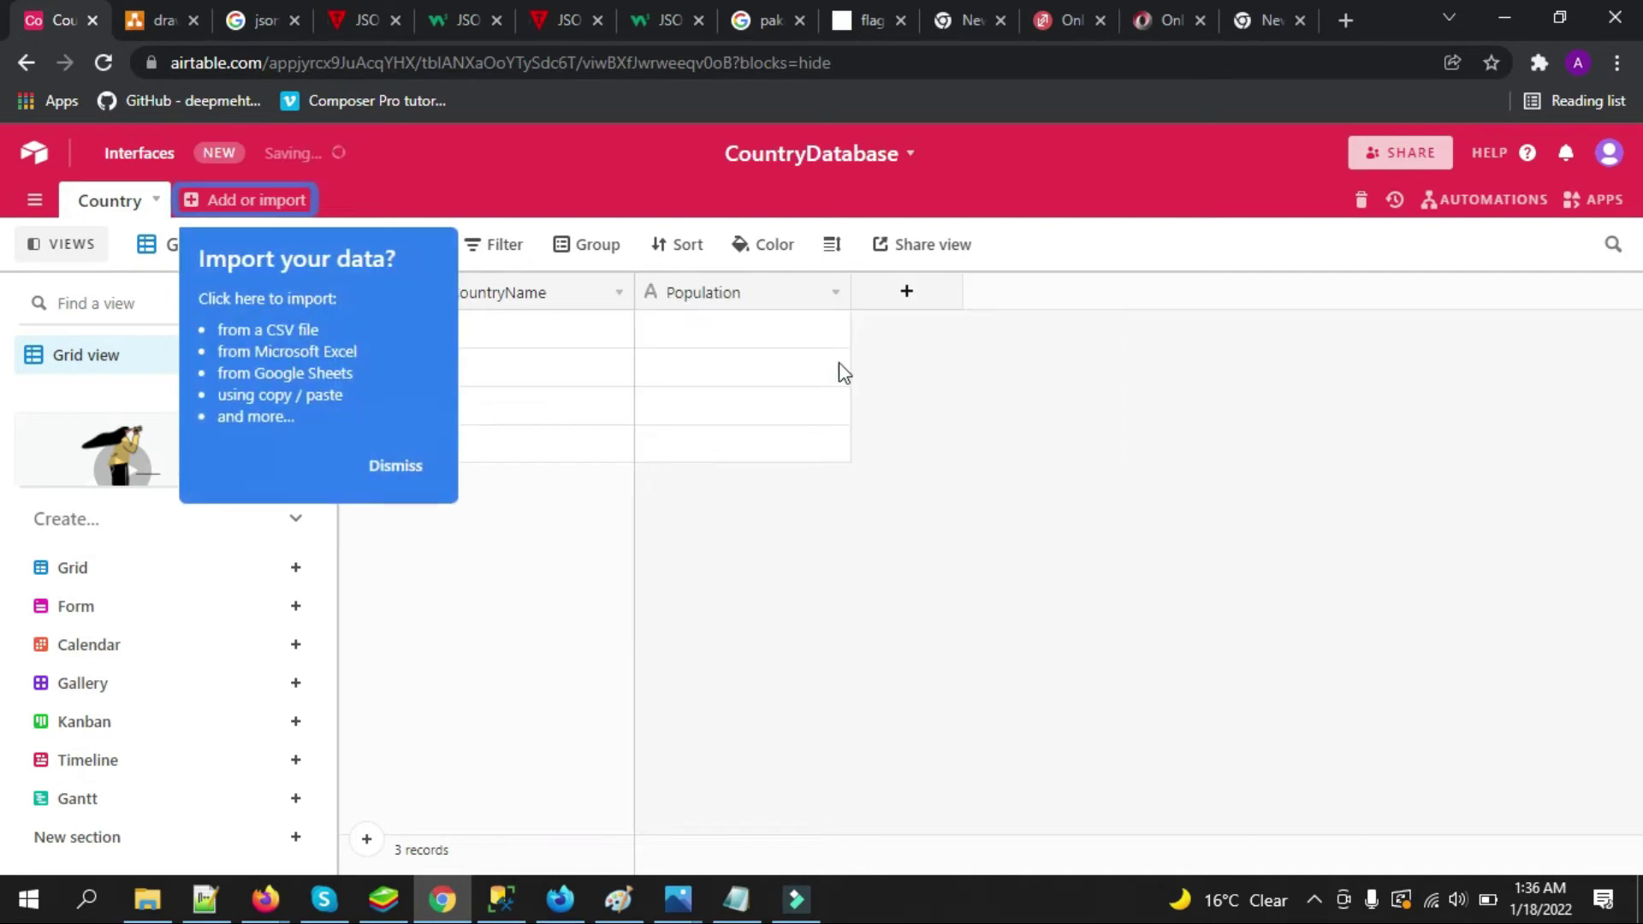
left_click(900, 293)
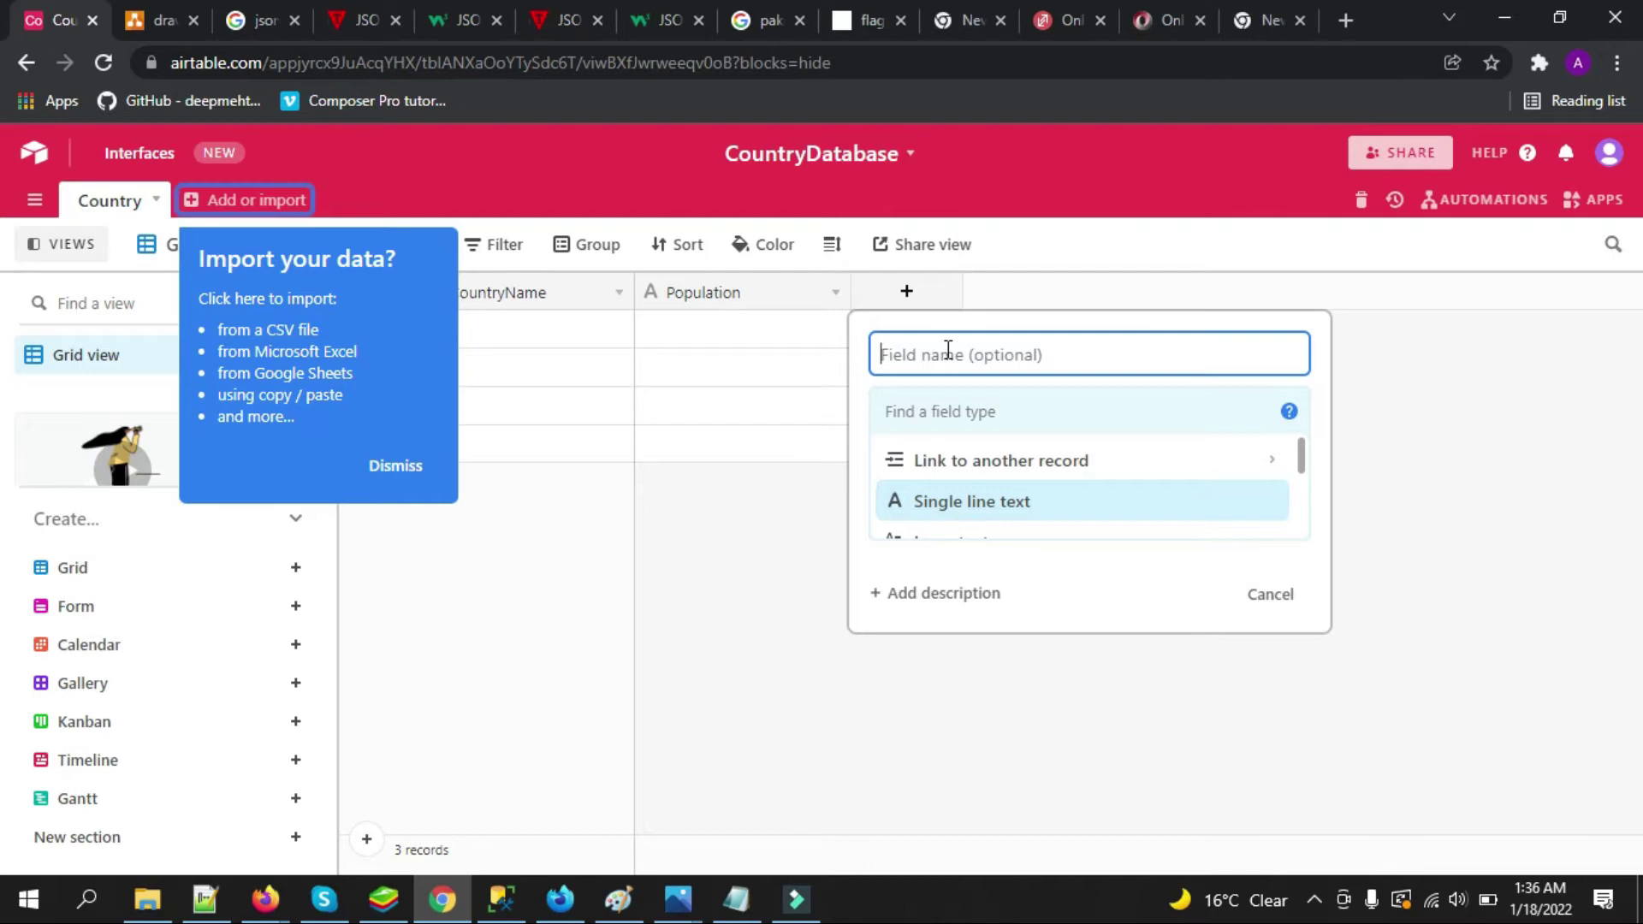
type("FlagImageUrl")
key("Return")
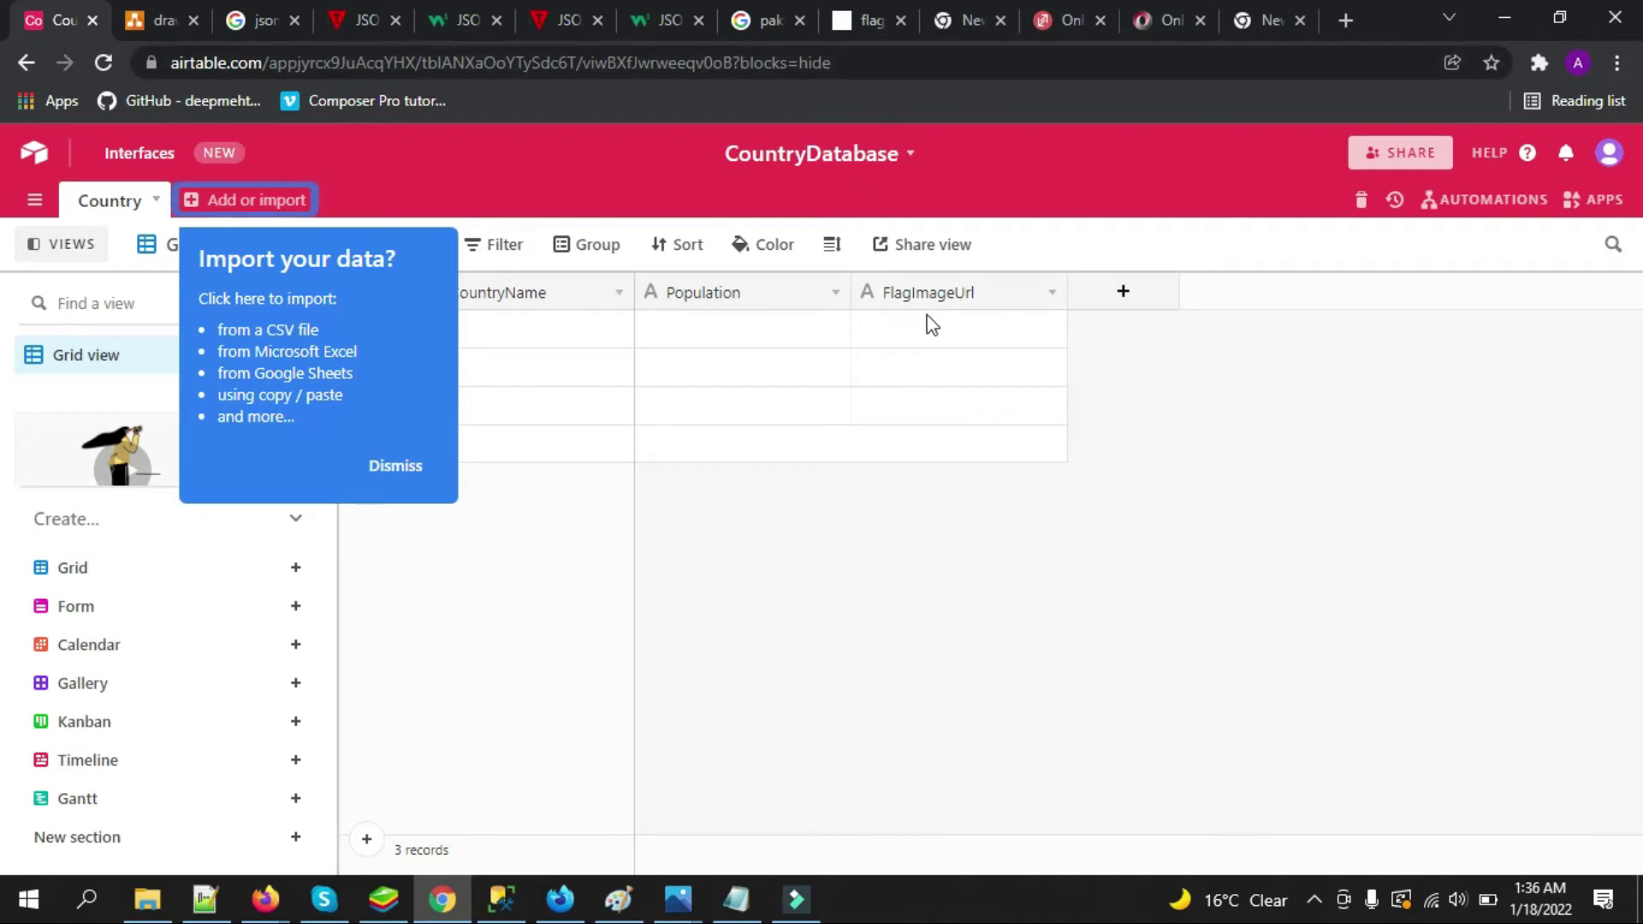
left_click(398, 465)
left_click(881, 63)
left_click(1155, 501)
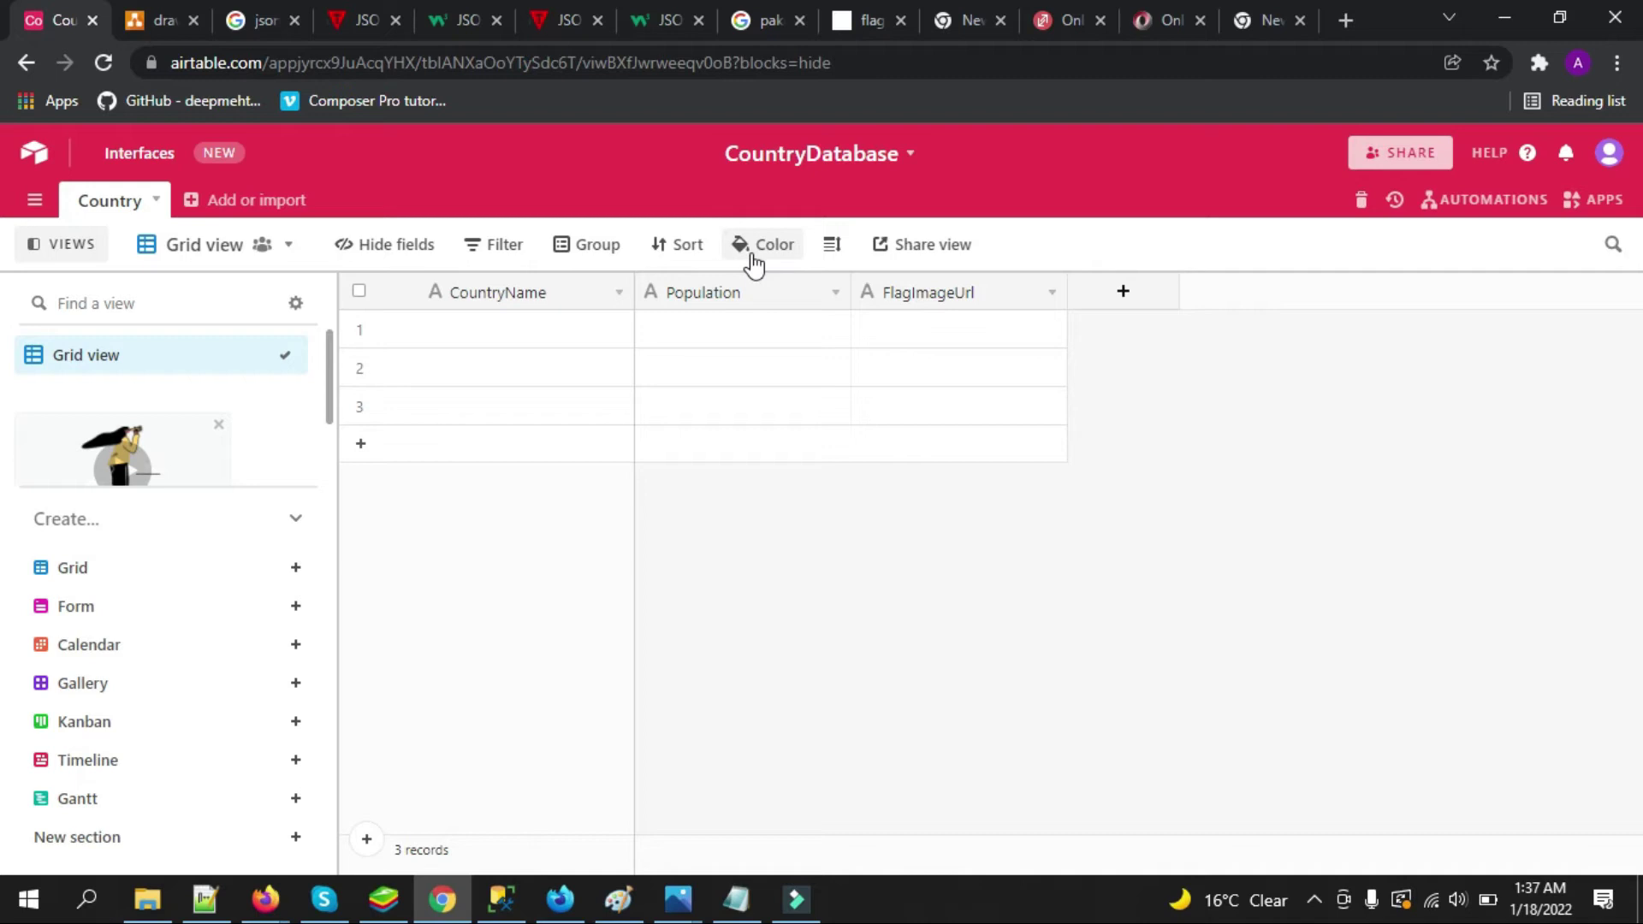
Enter Pakistan, India and America in the CountryName column
left_click(522, 337)
left_click(522, 337)
type("Pk")
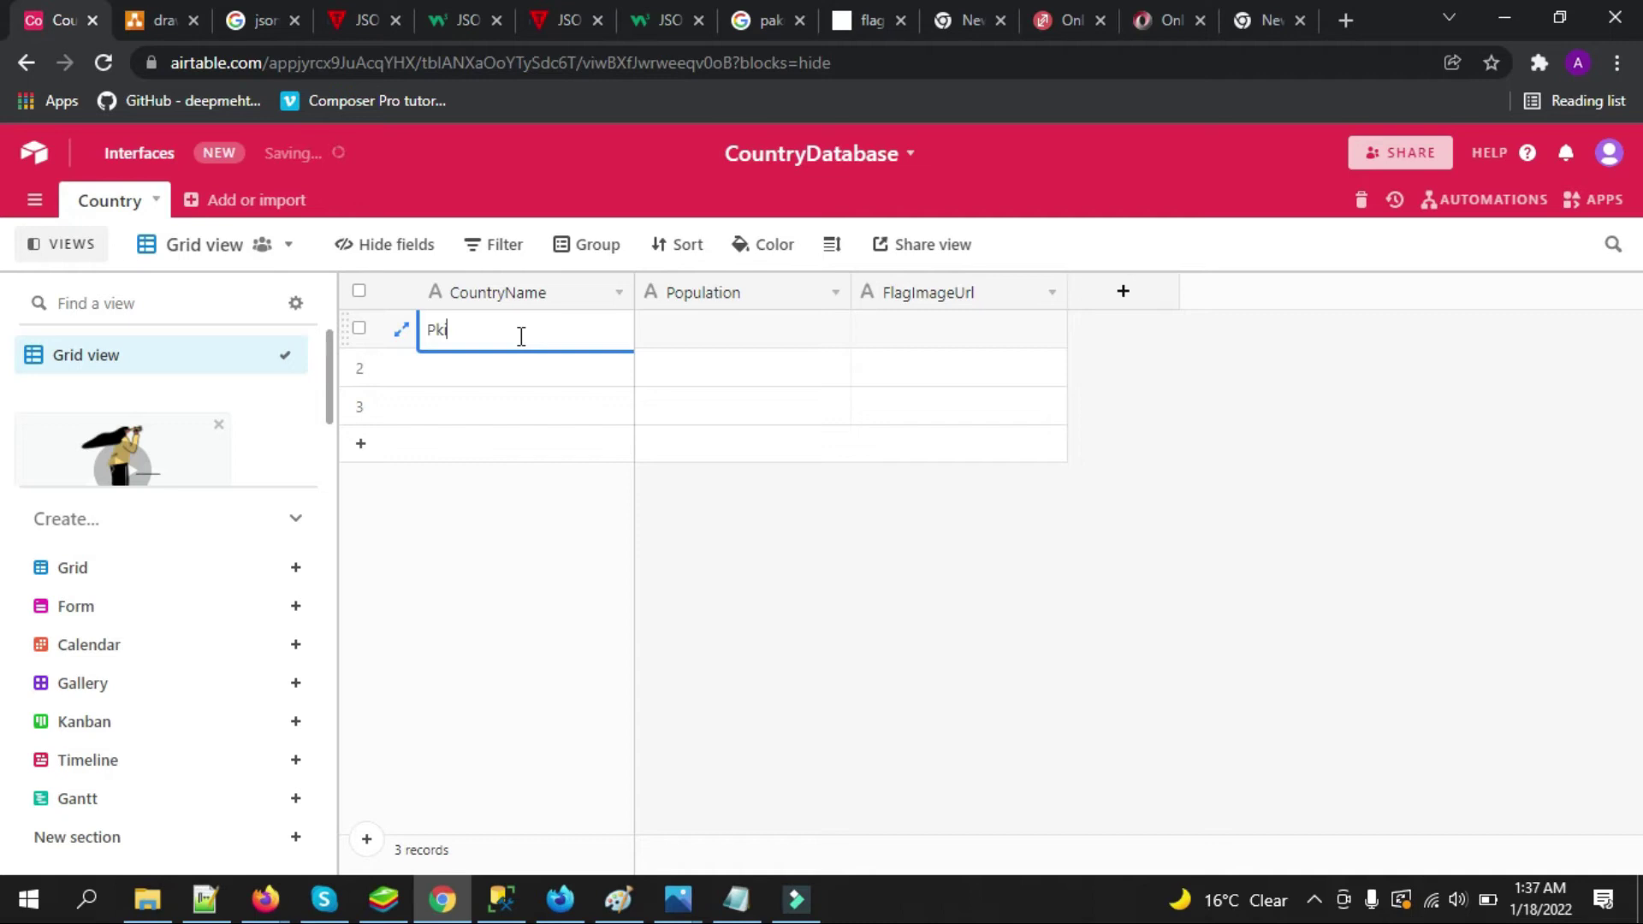
type("kistan")
left_click(498, 374)
left_click(499, 374)
type("India")
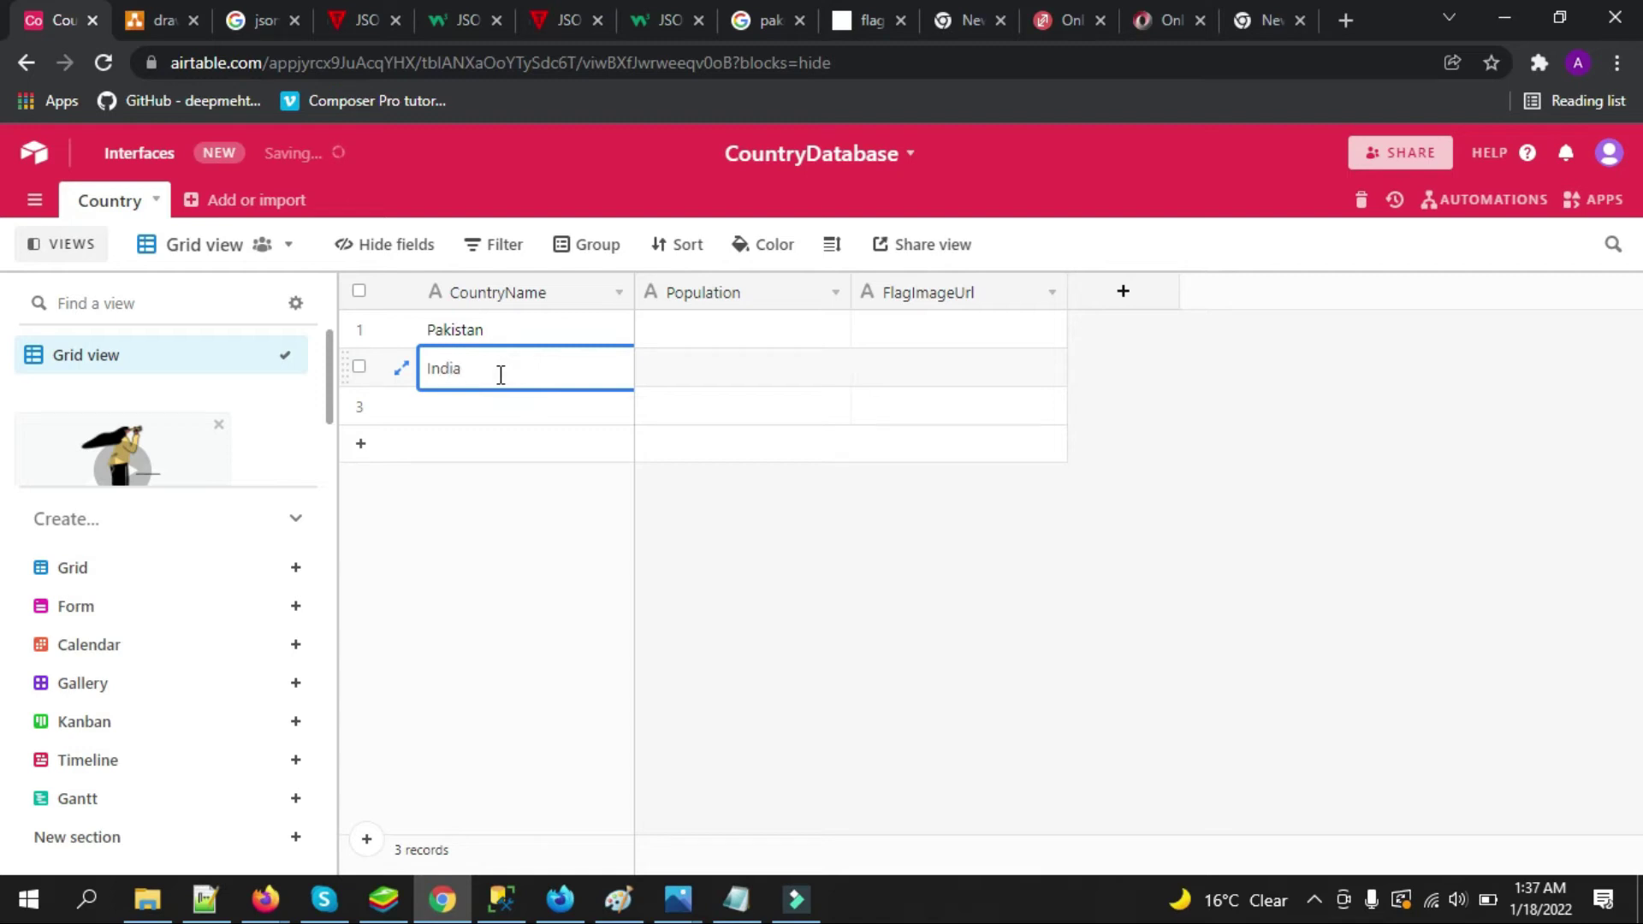
left_click(480, 408)
type("America")
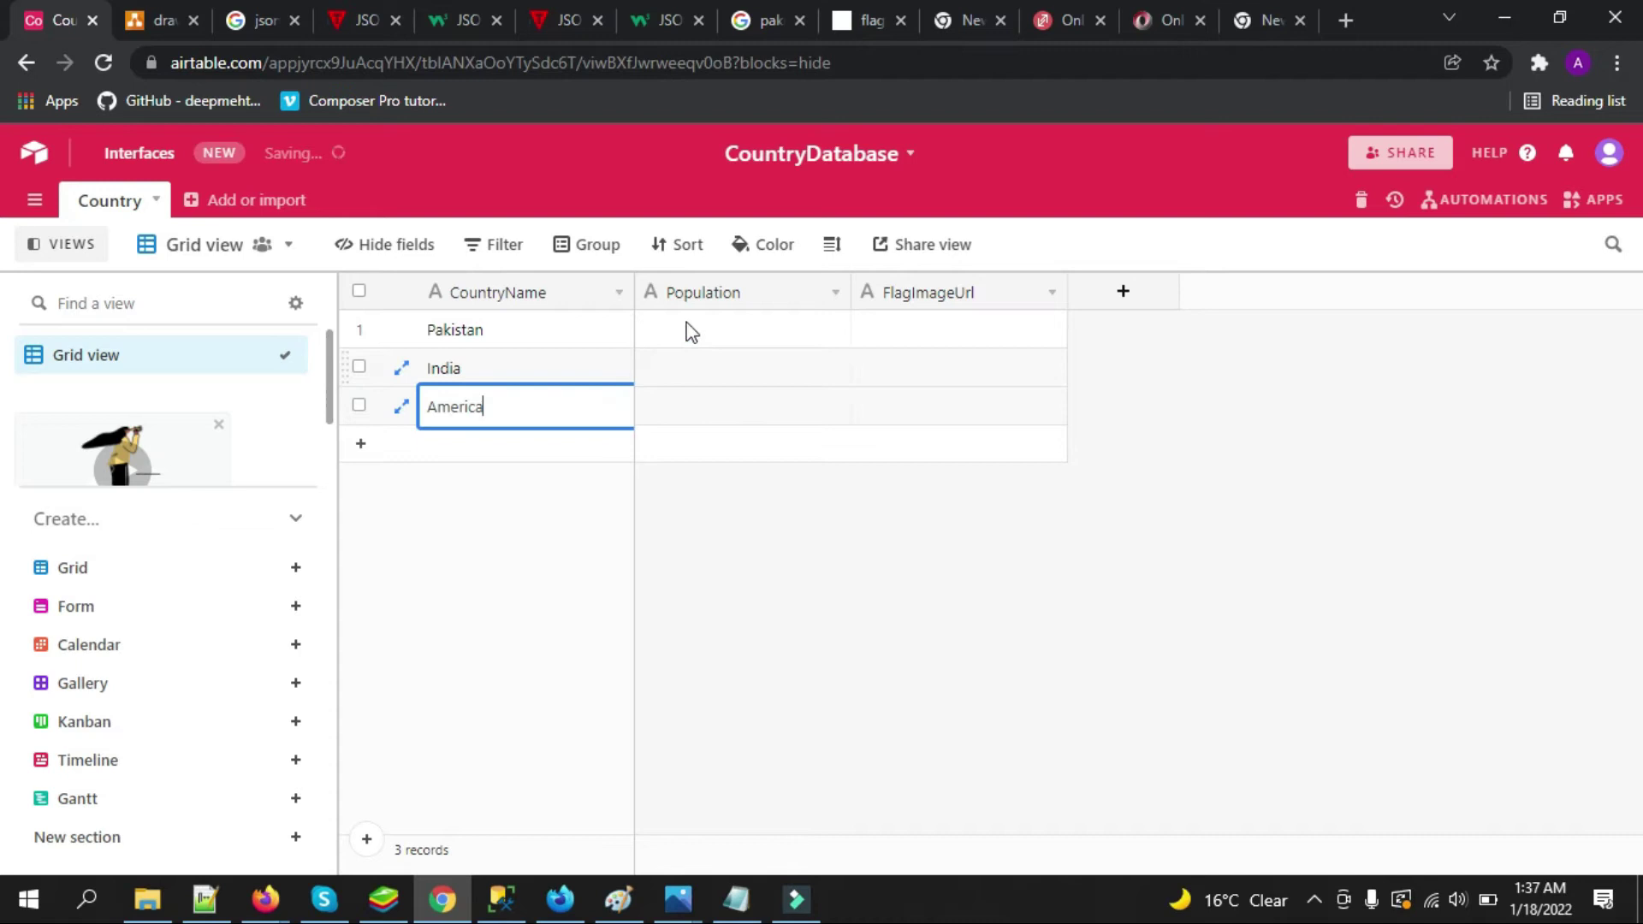
Set populations 123433424, 234234 and 345342 for Pakistan, India and America
left_click(721, 322)
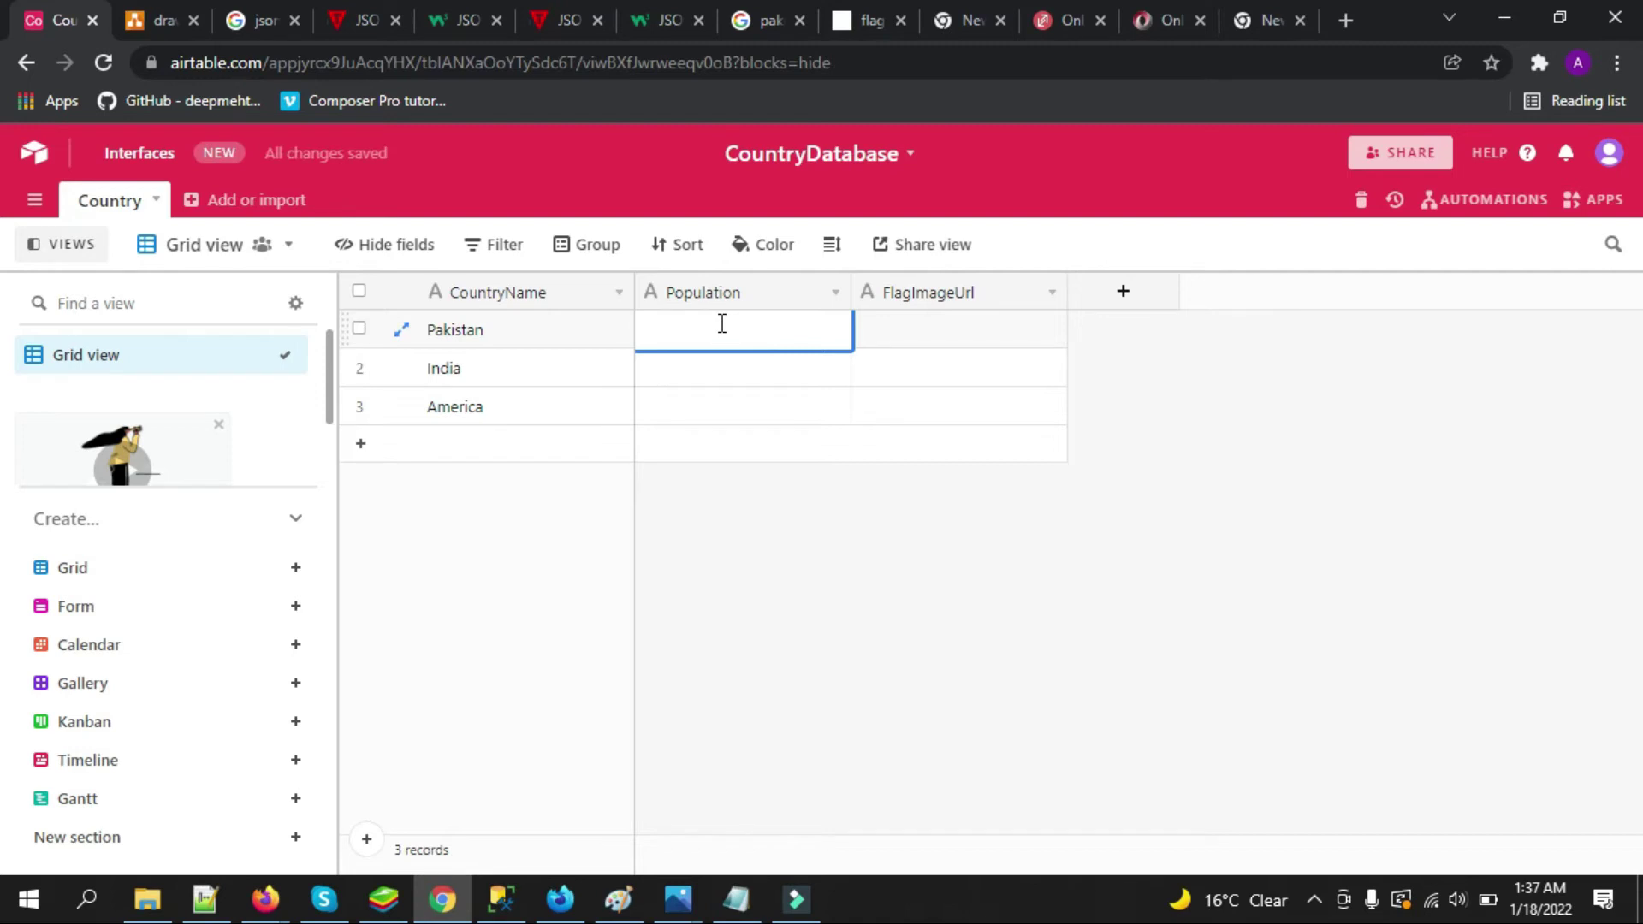
type("1234")
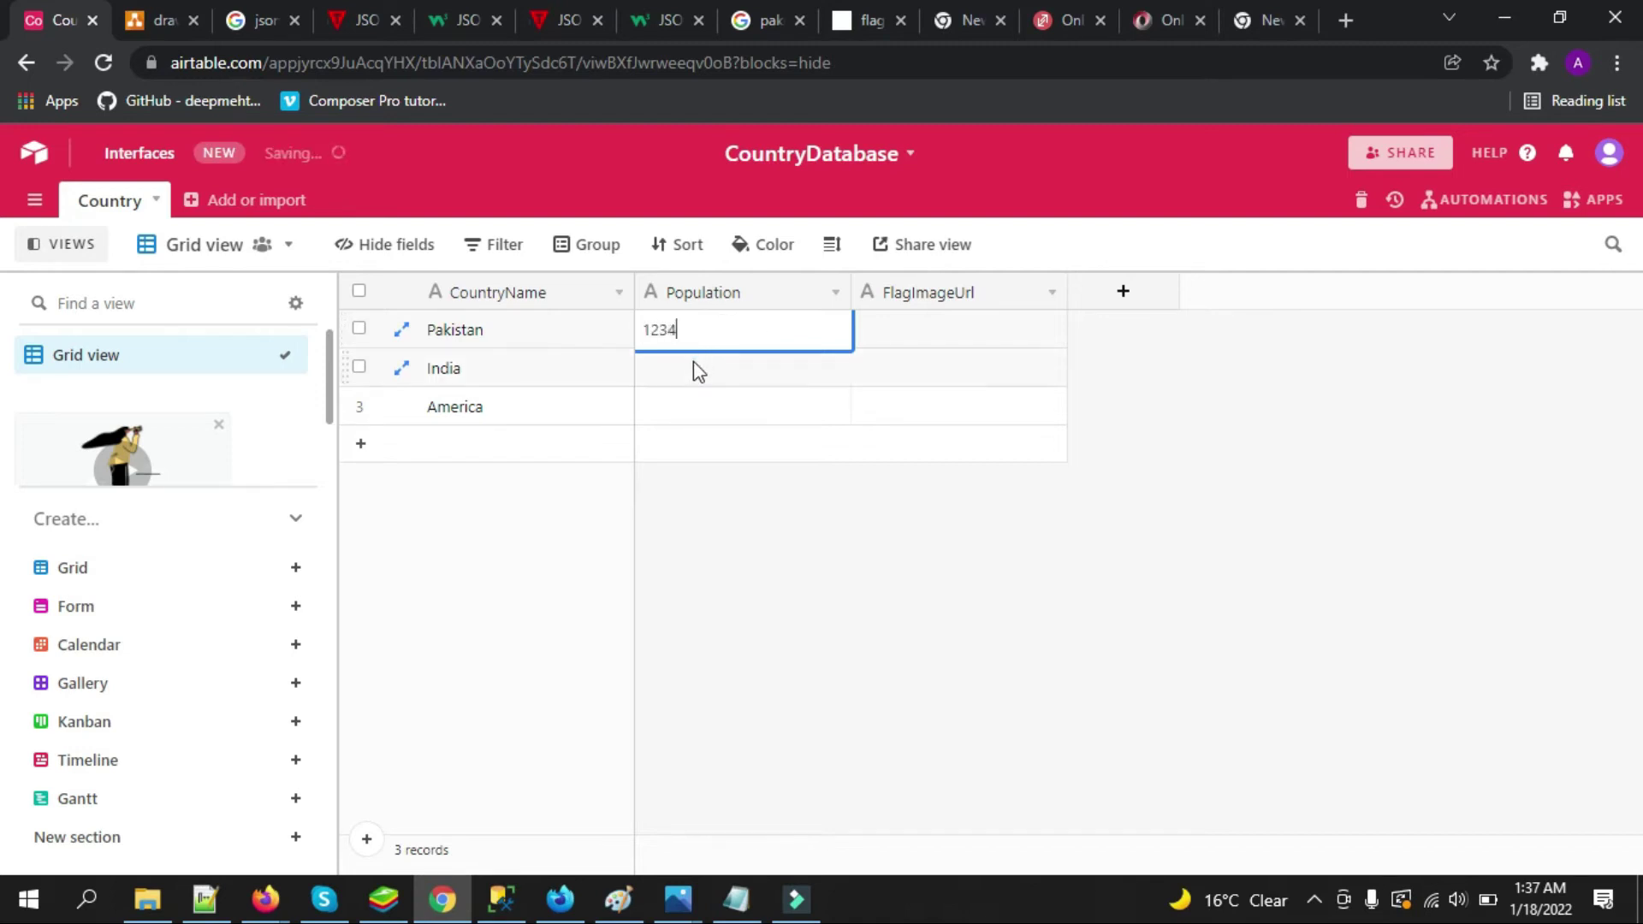
left_click(694, 363)
type("234234")
left_click(684, 409)
left_click(684, 408)
type("345342")
left_click(717, 334)
left_click(718, 331)
type("33424")
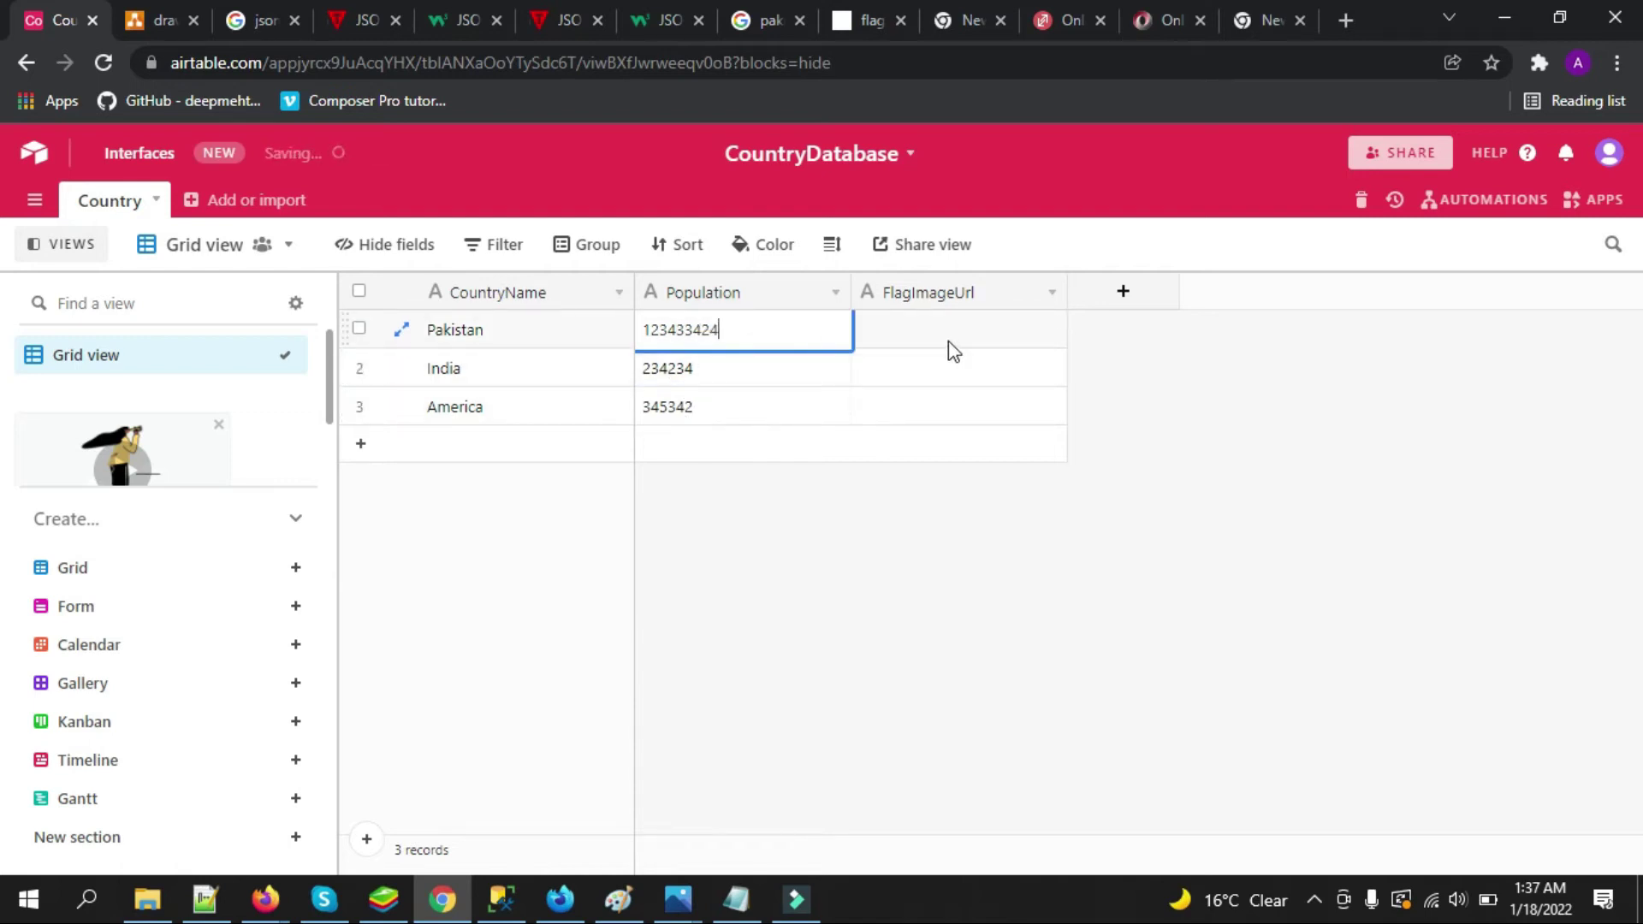
left_click(1161, 414)
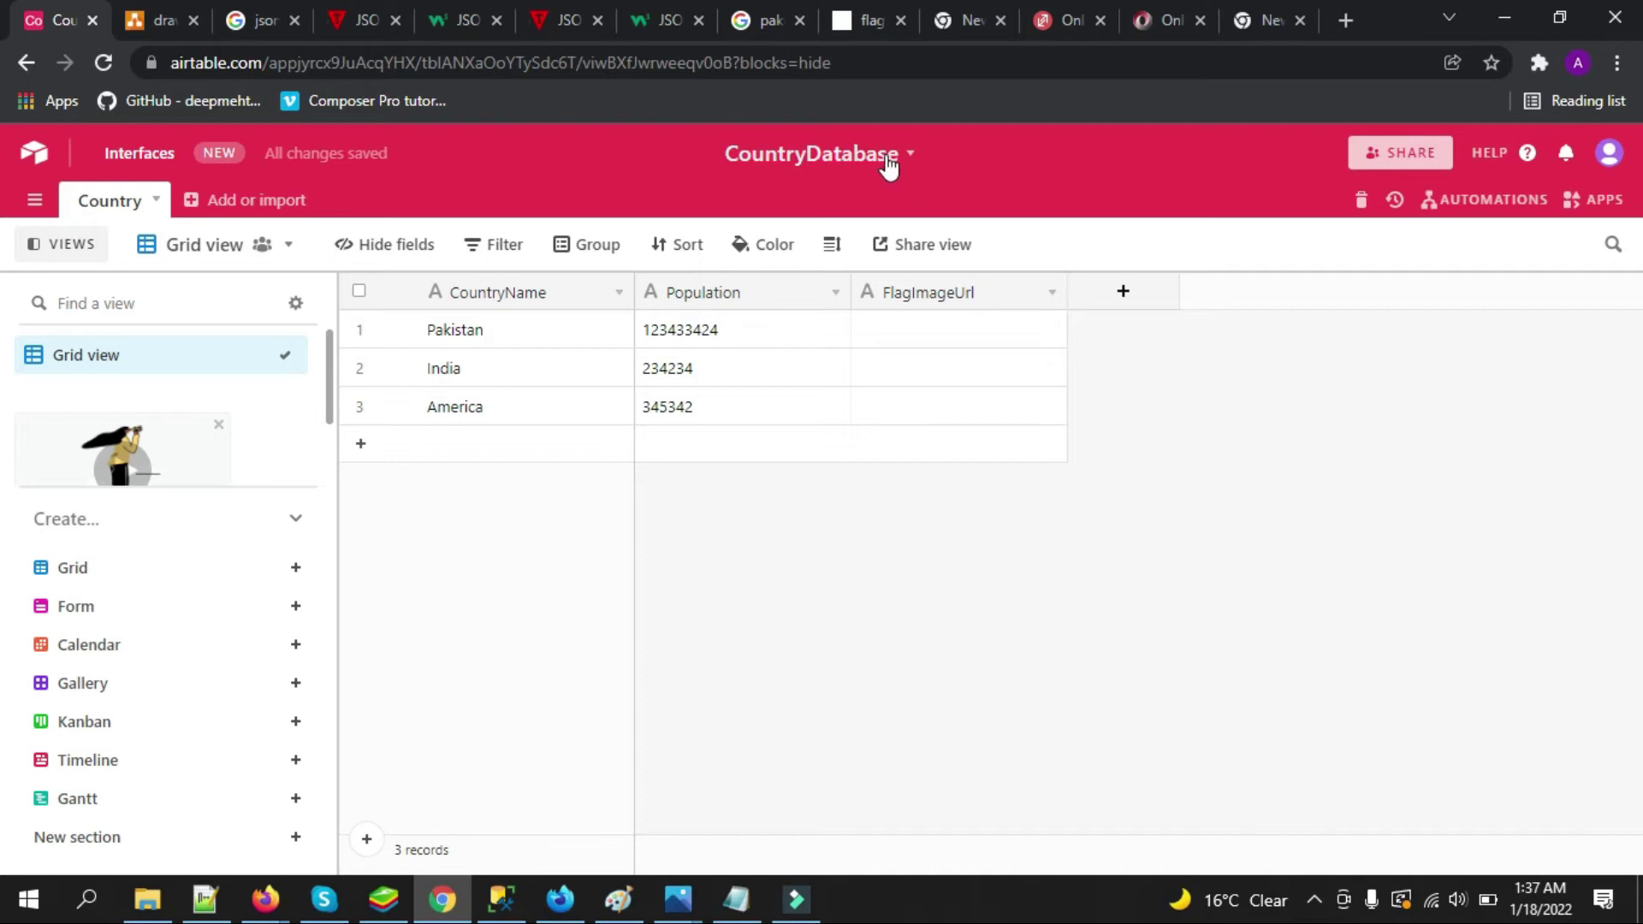
left_click(858, 29)
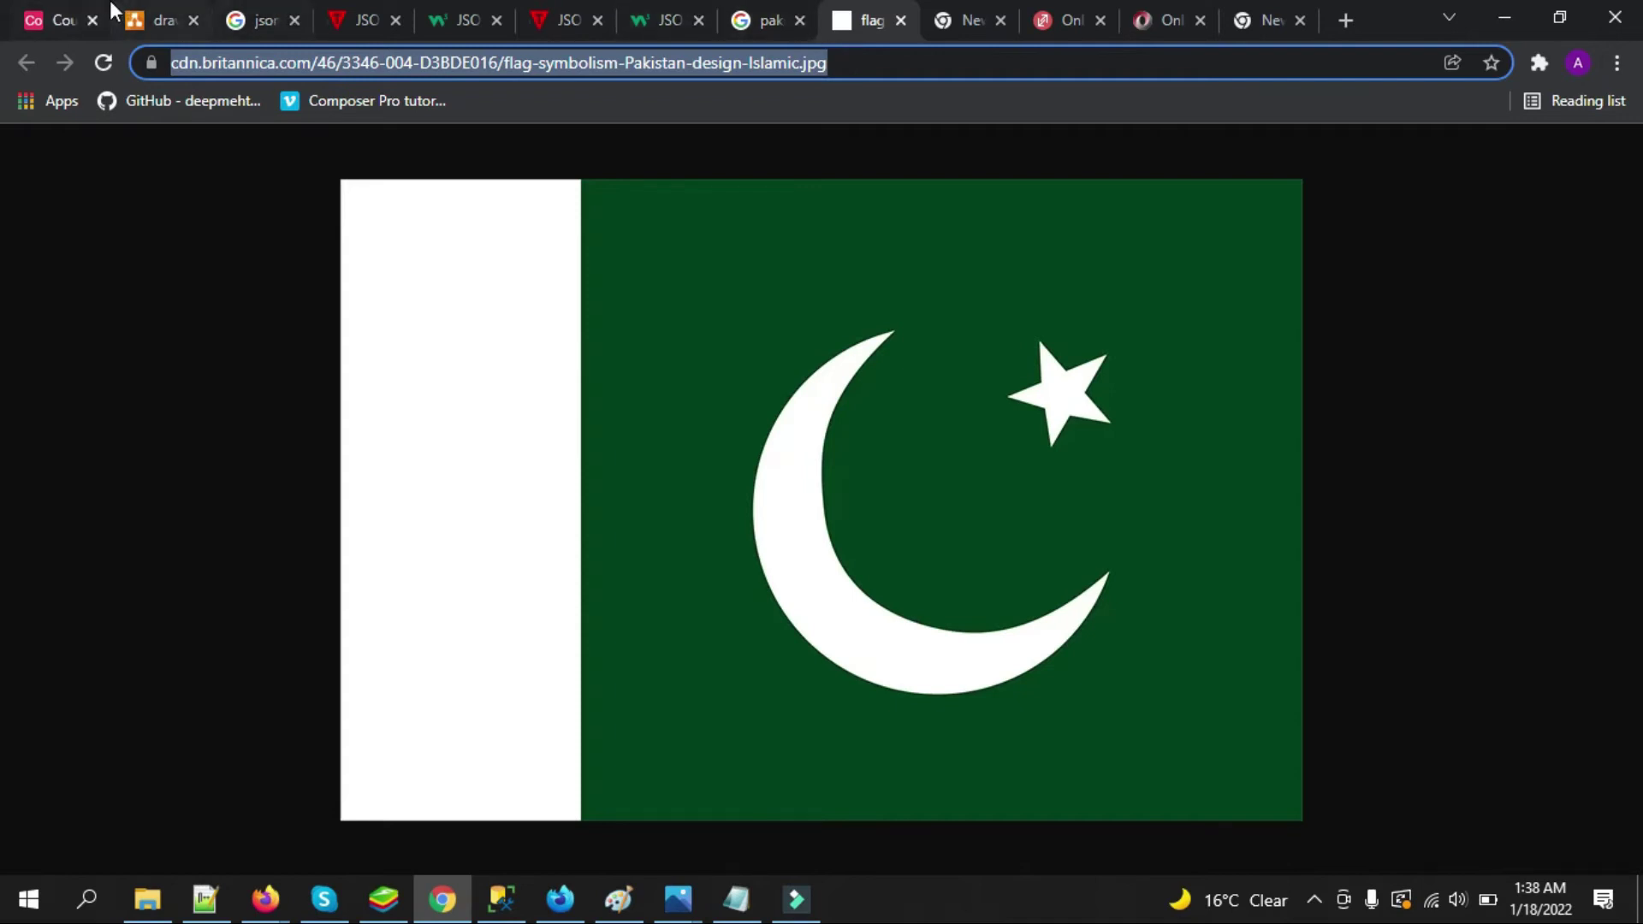
Paste the copied flag image URL into Pakistan's FlagImageUrl cell
left_click(77, 10)
double_click(993, 332)
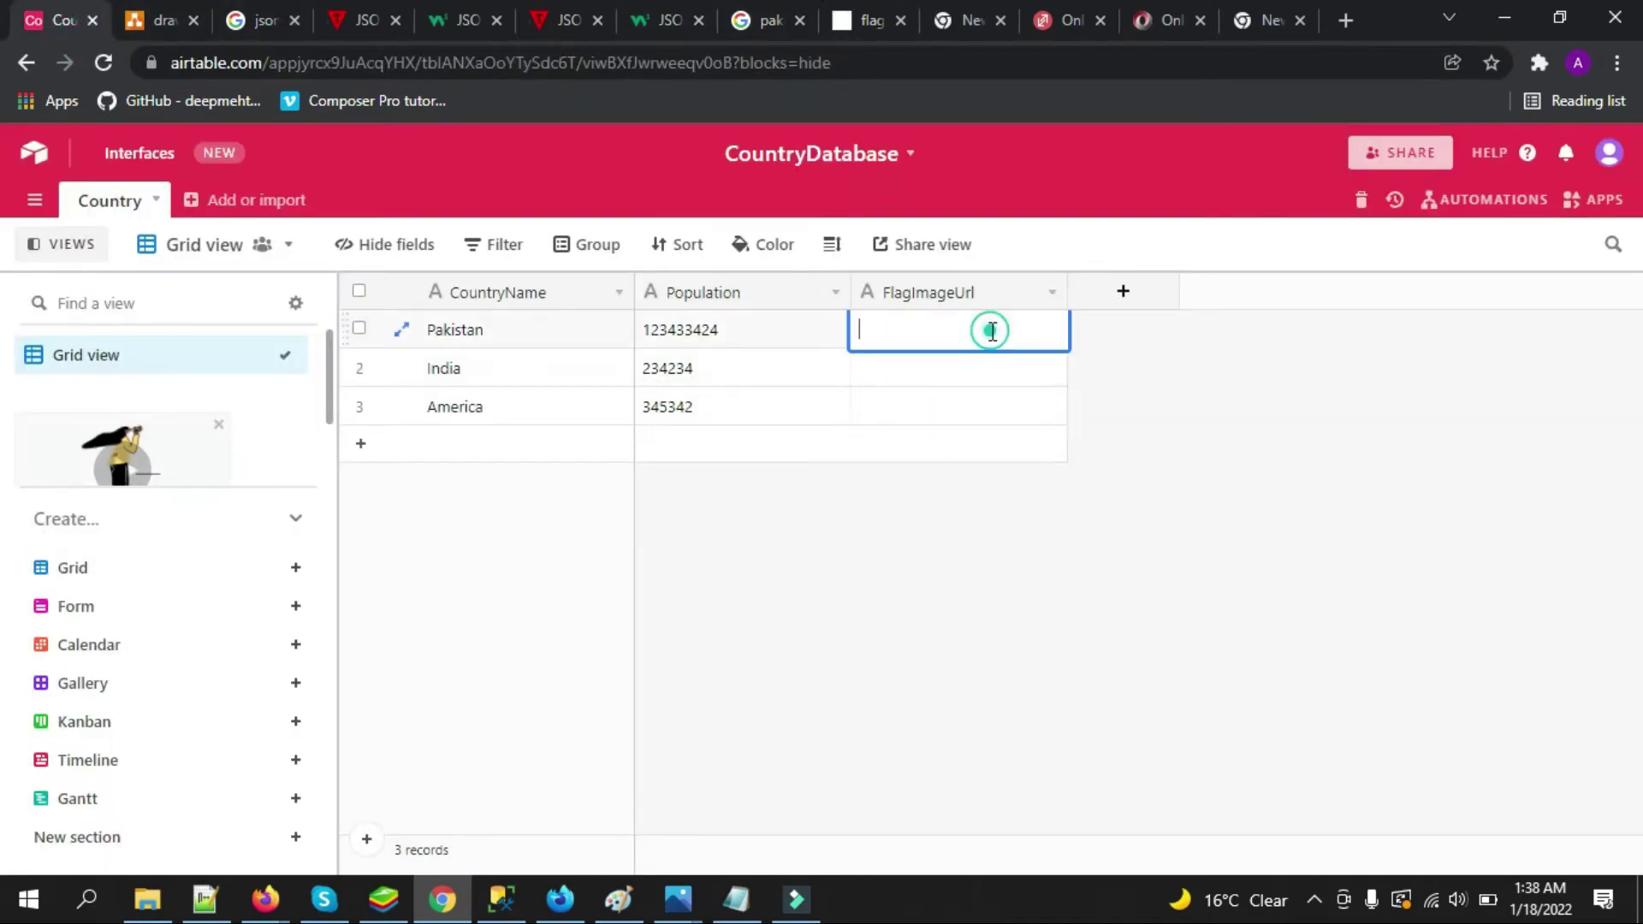
key("ctrl+v")
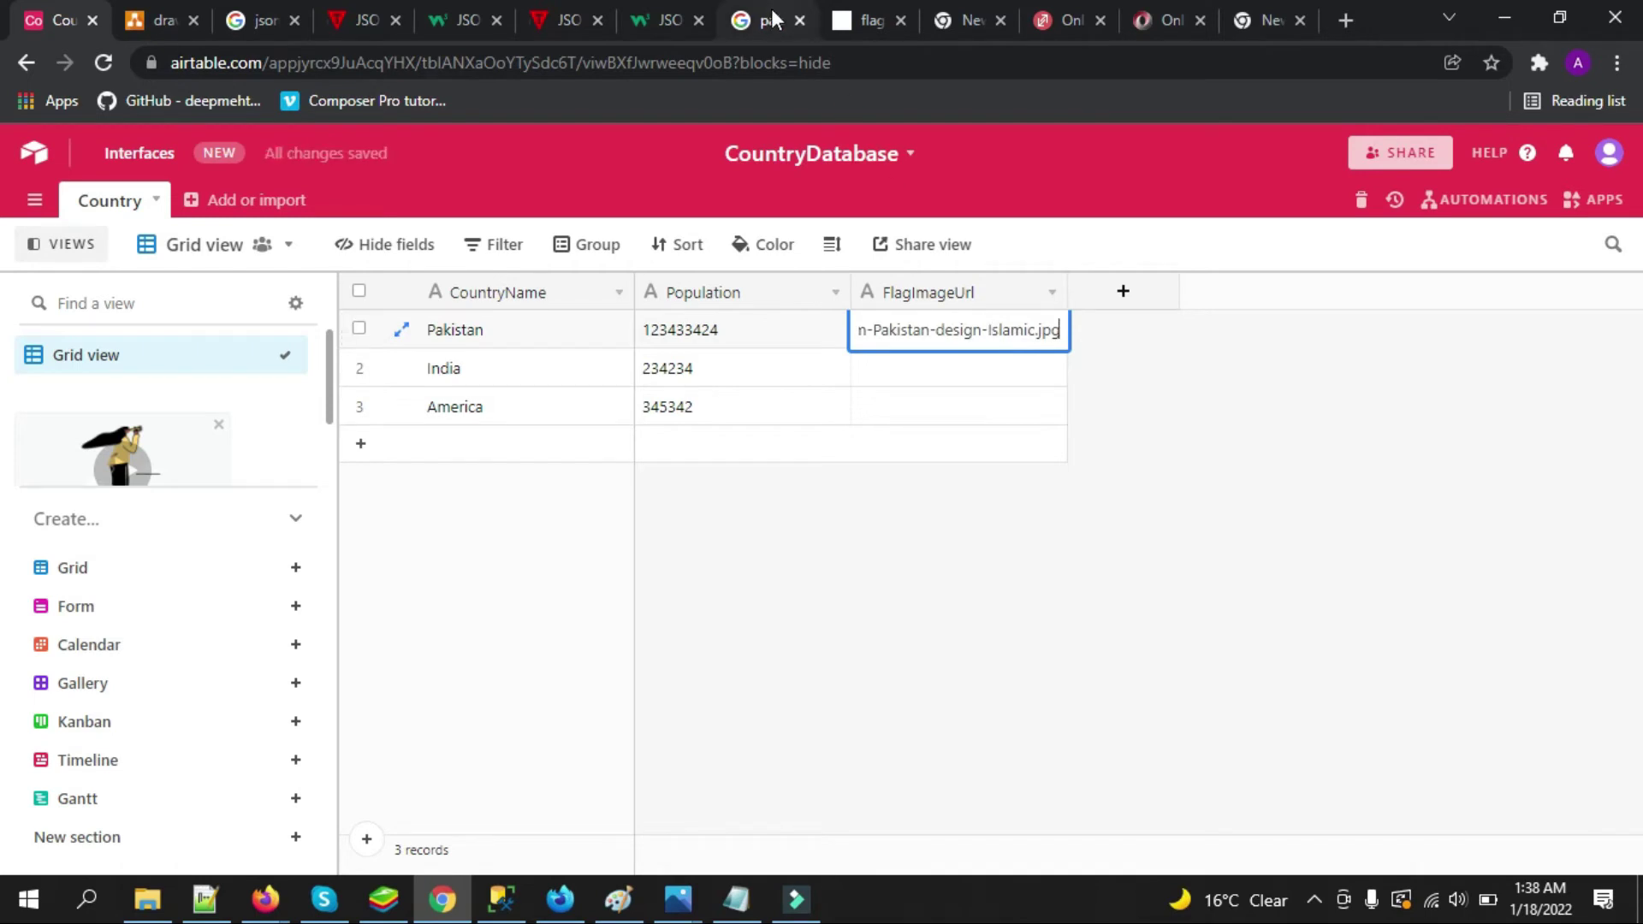
left_click(866, 10)
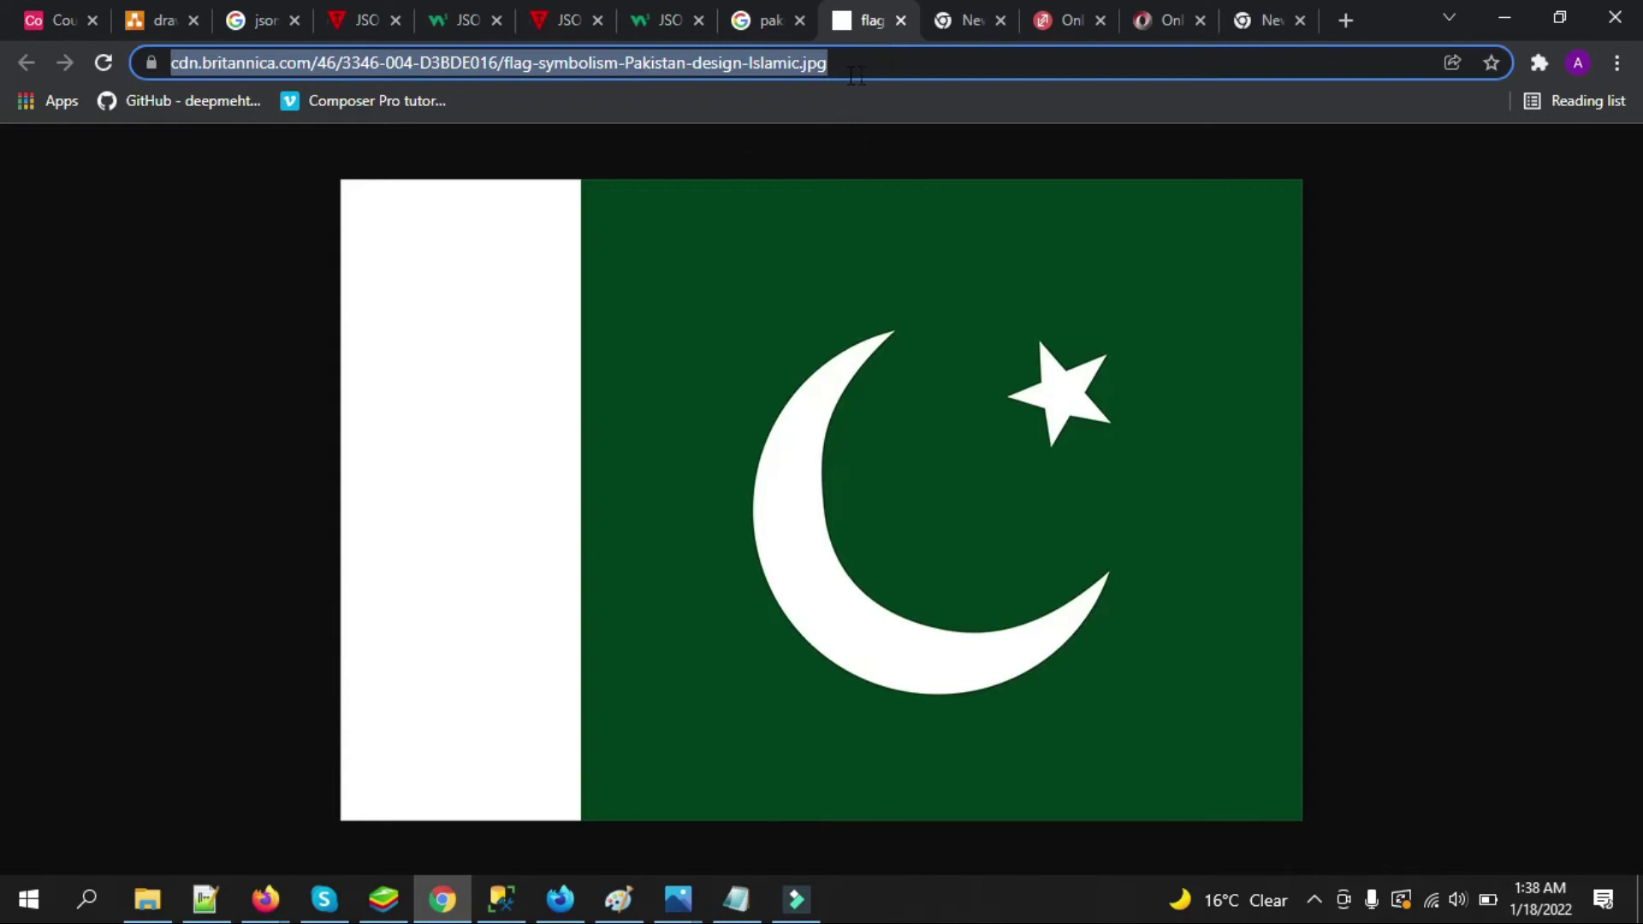
left_click(60, 20)
type("https://cdn.britannica.com/46/3346-004-D3BDE016/flag-symbolism-Pakistan-design-Islamic.jpg")
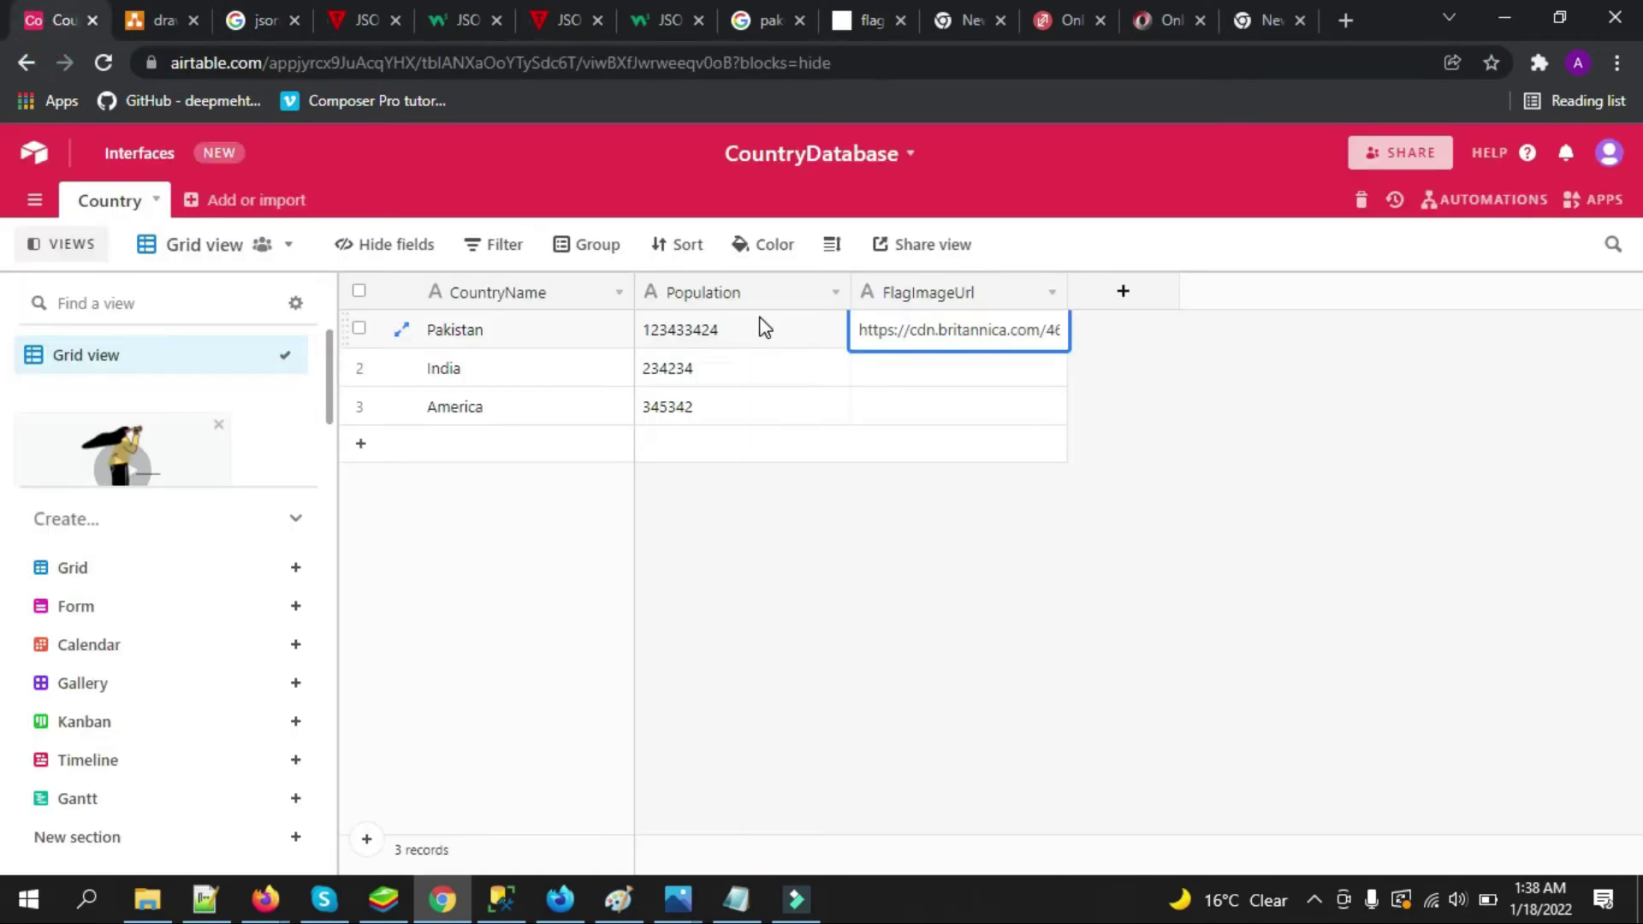
Paste flag image URLs into India's and America's FlagImageUrl cells and deselect
double_click(914, 369)
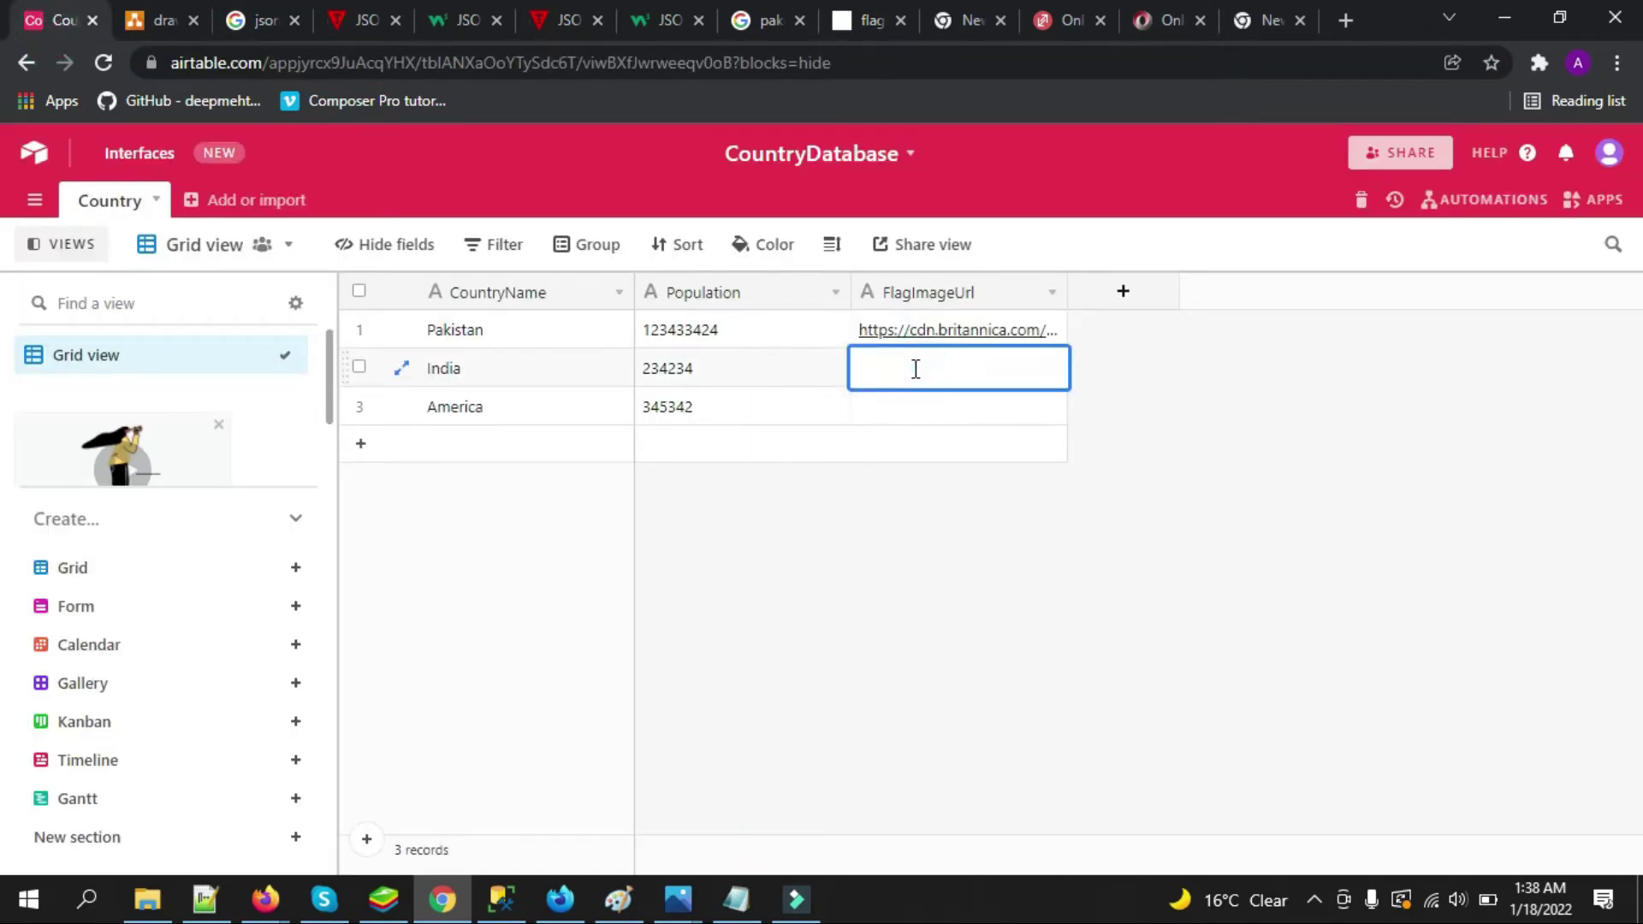
key("ctrl+v")
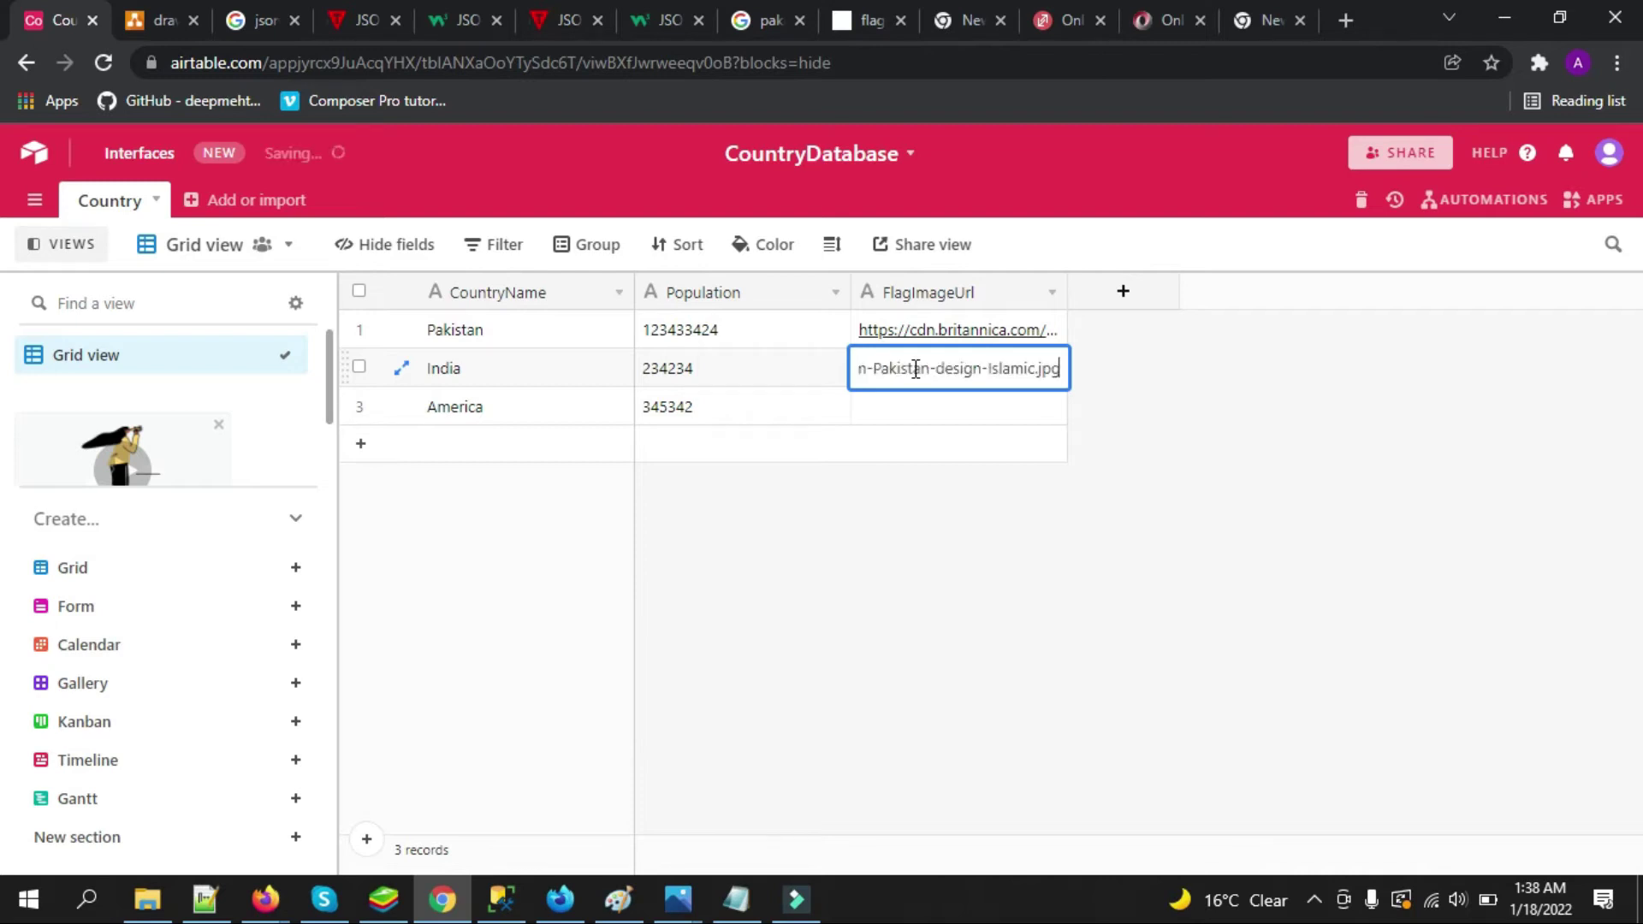
left_click(924, 399)
left_click(908, 404)
key("ctrl+v")
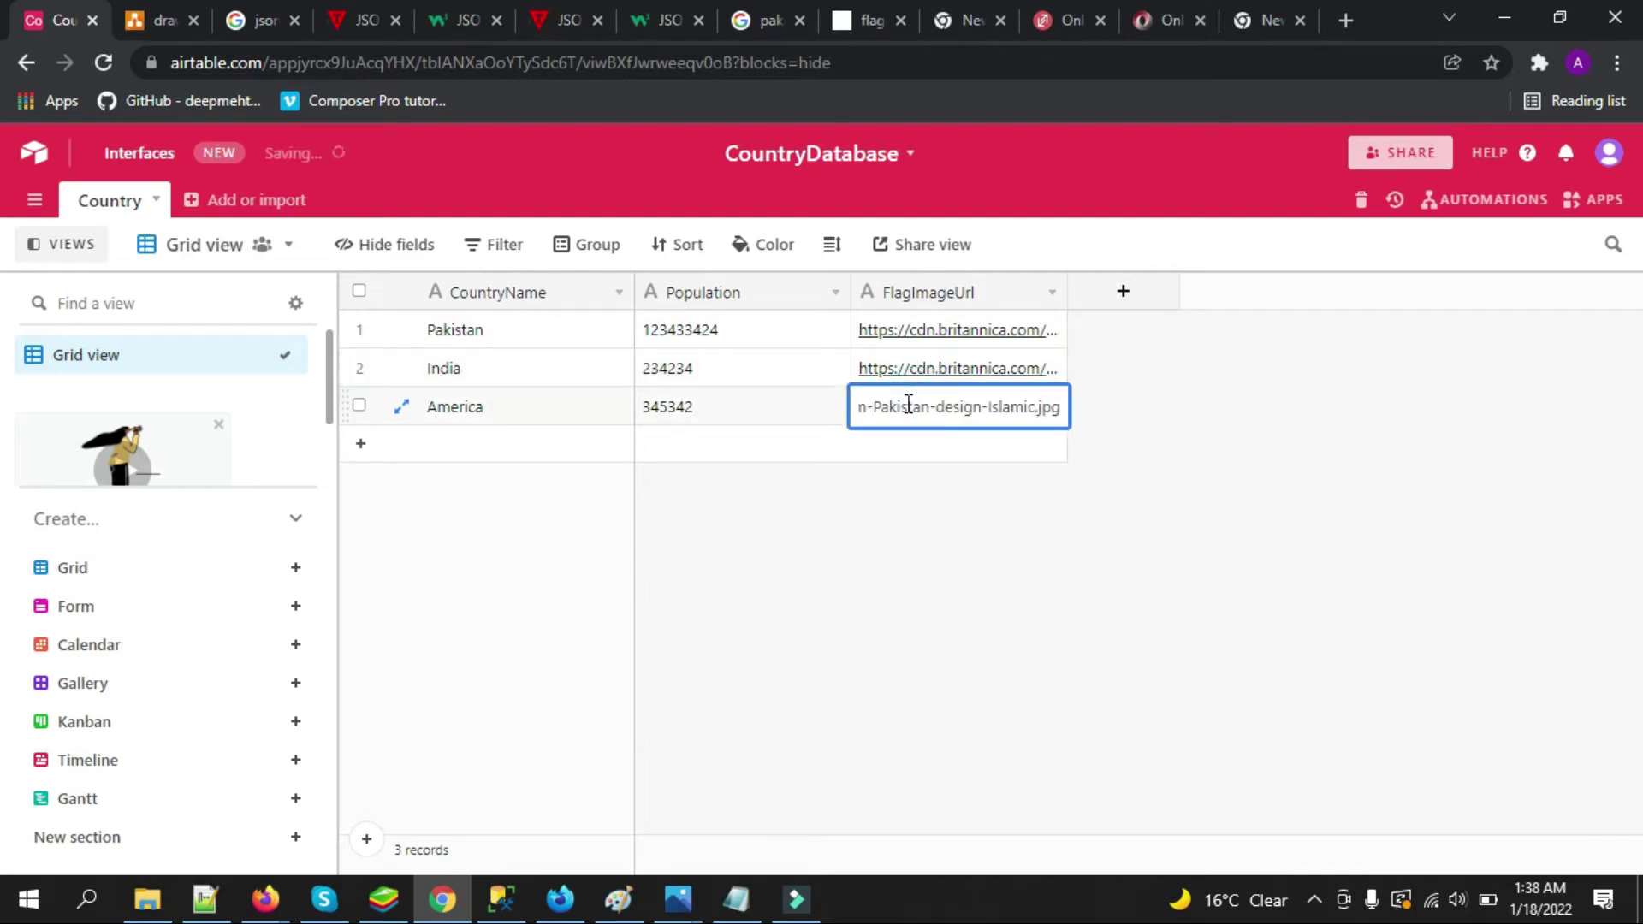
left_click(756, 364)
left_click(893, 541)
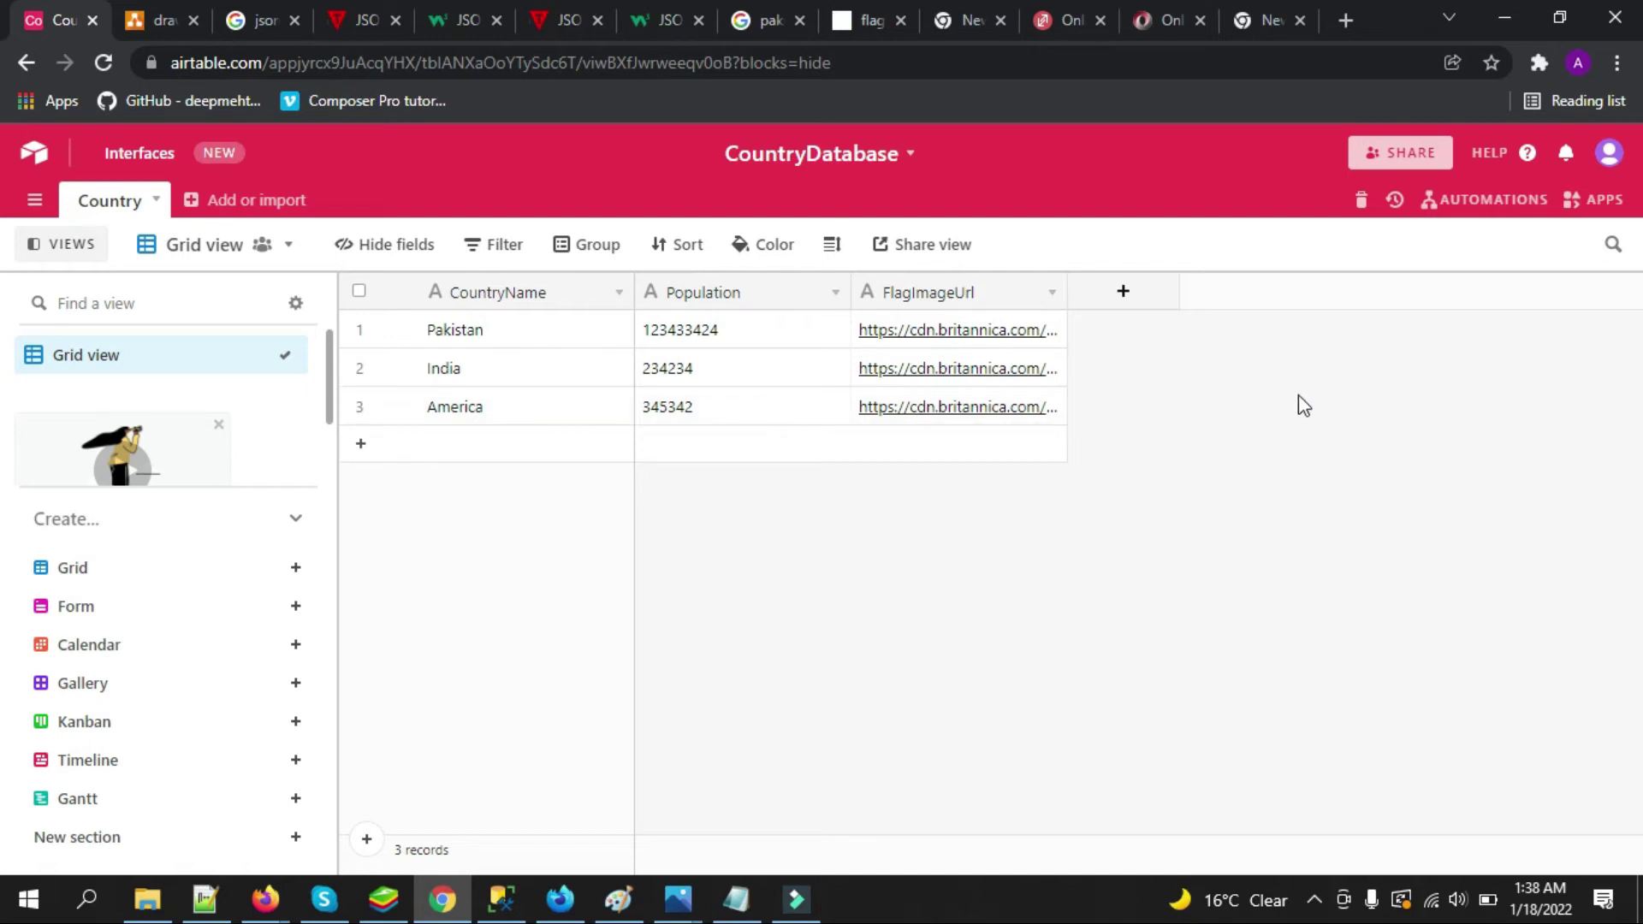
left_click(678, 898)
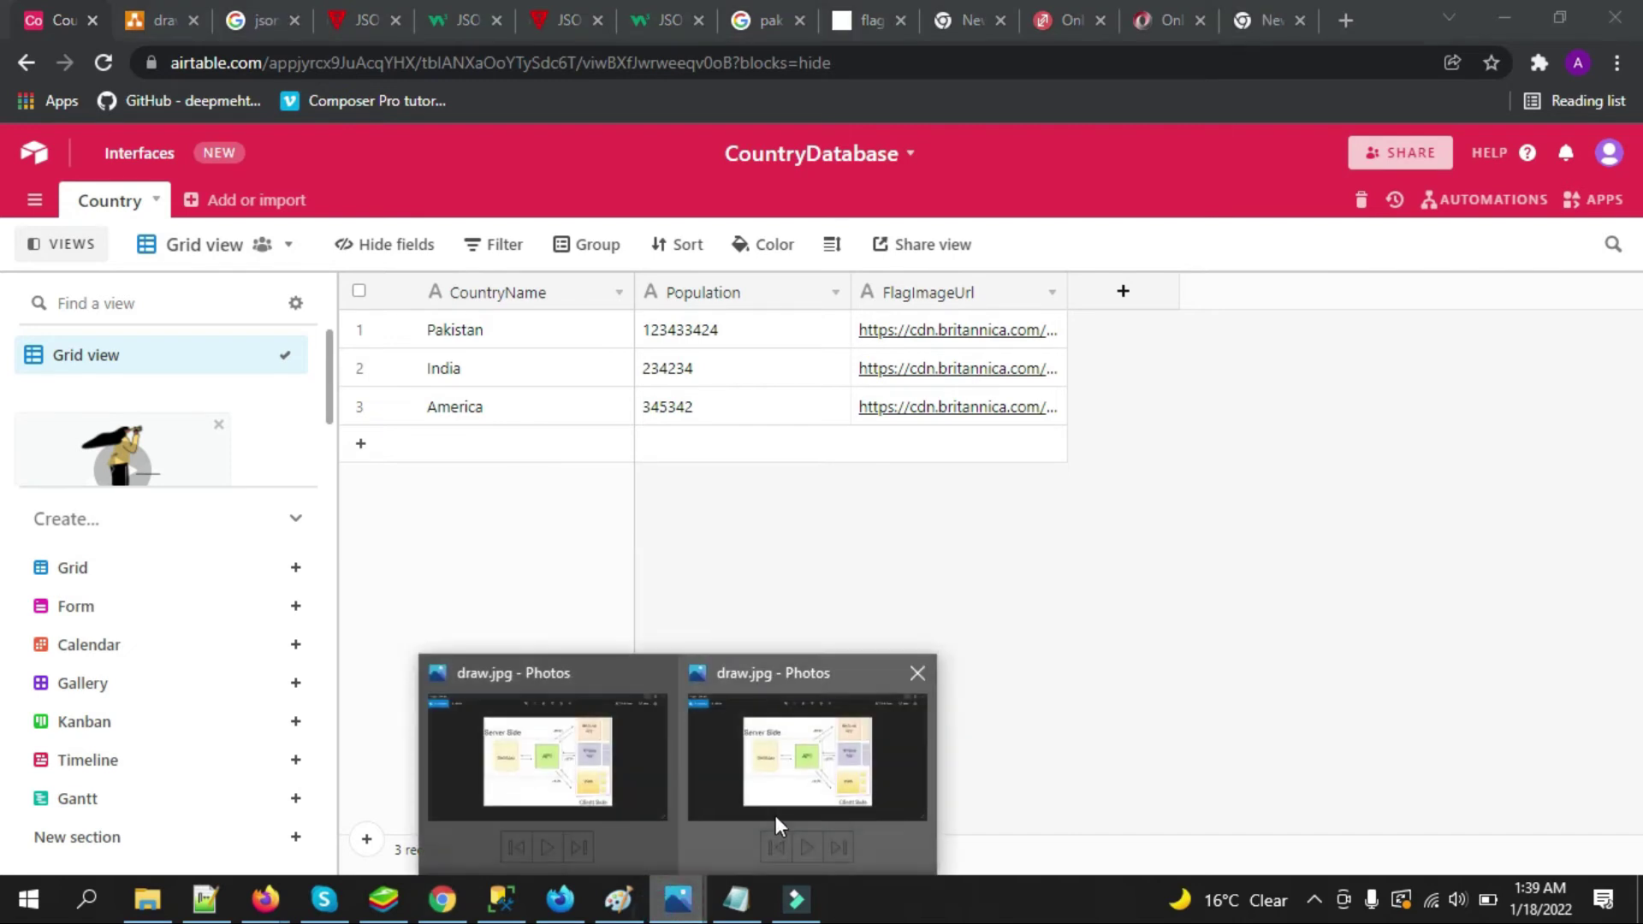
left_click(776, 815)
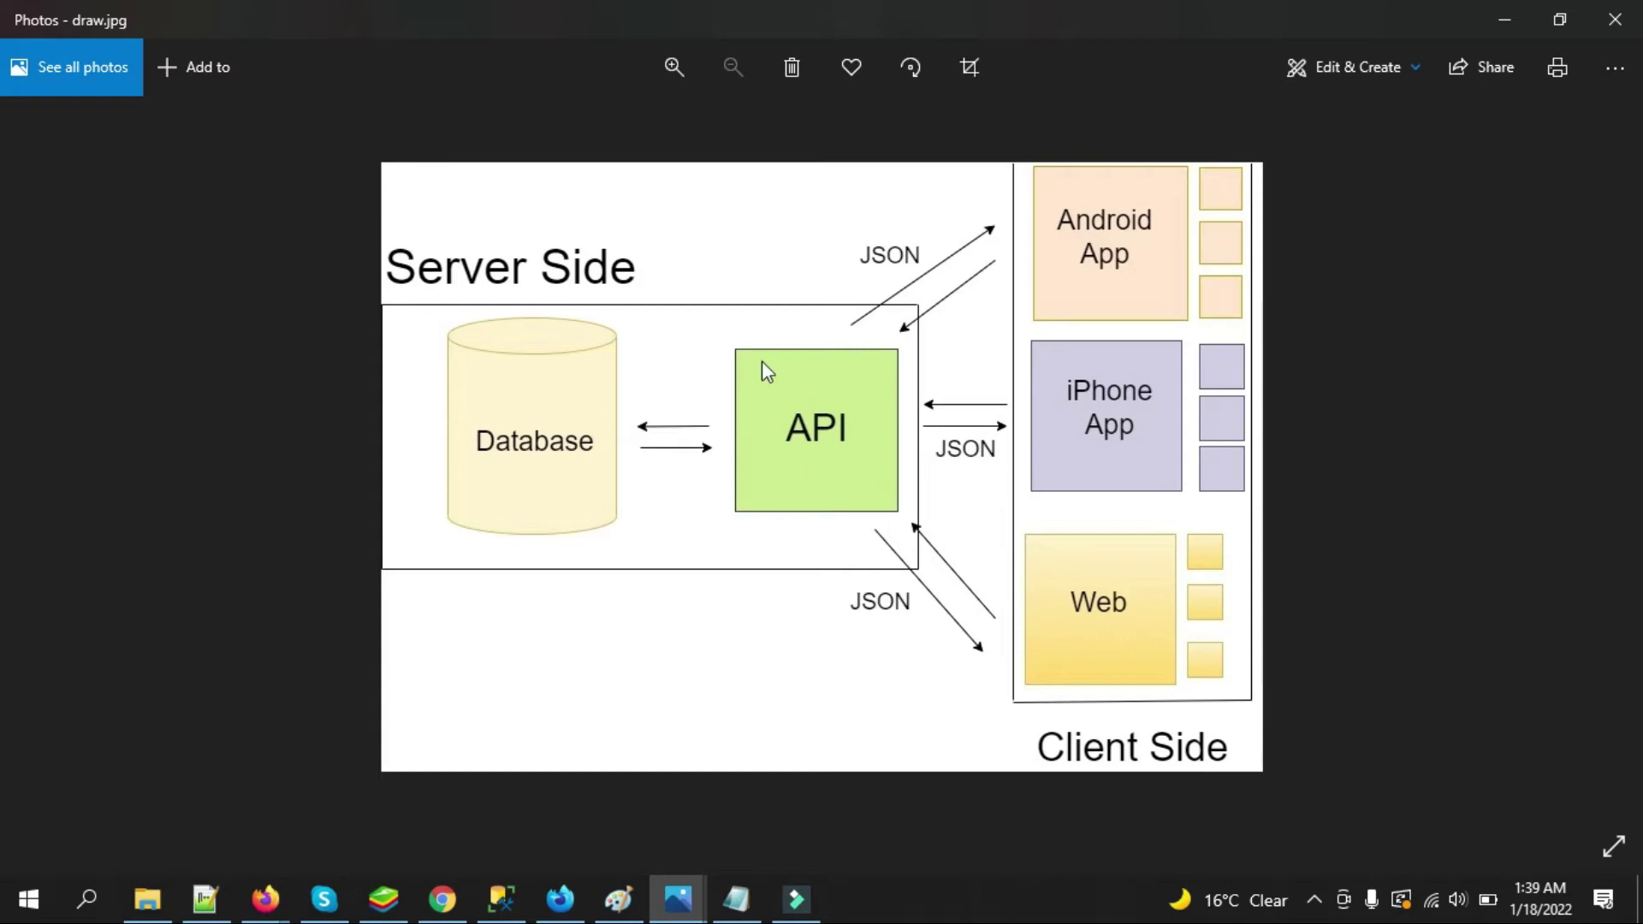
left_click(1491, 21)
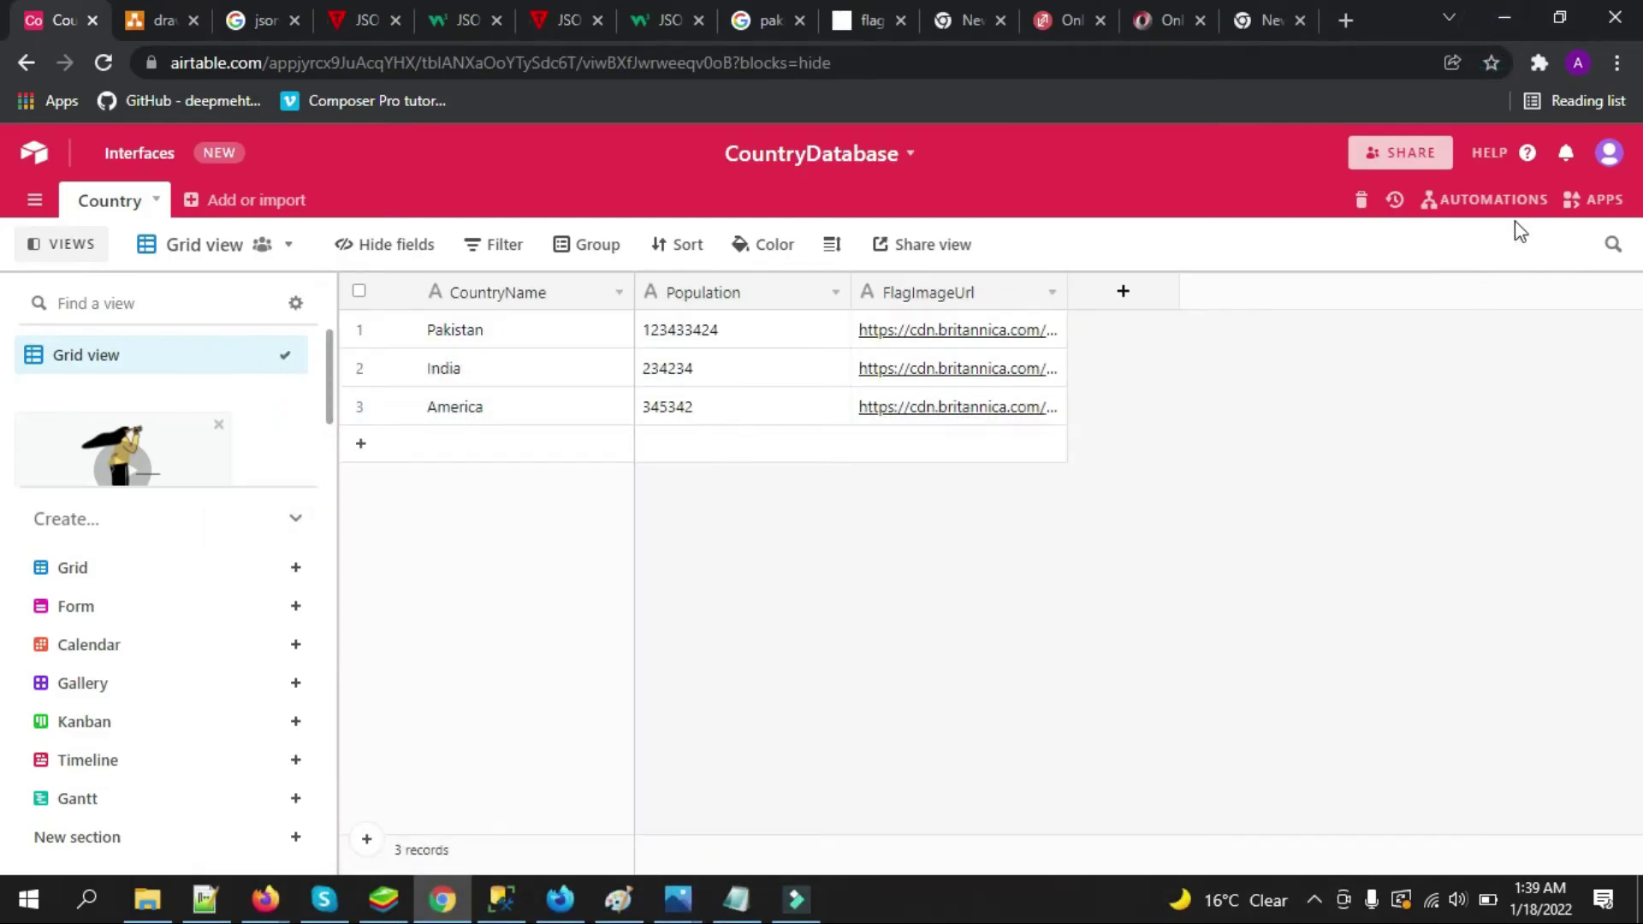
Open the CountryDatabase API documentation from the Help panel's resources list
left_click(1528, 156)
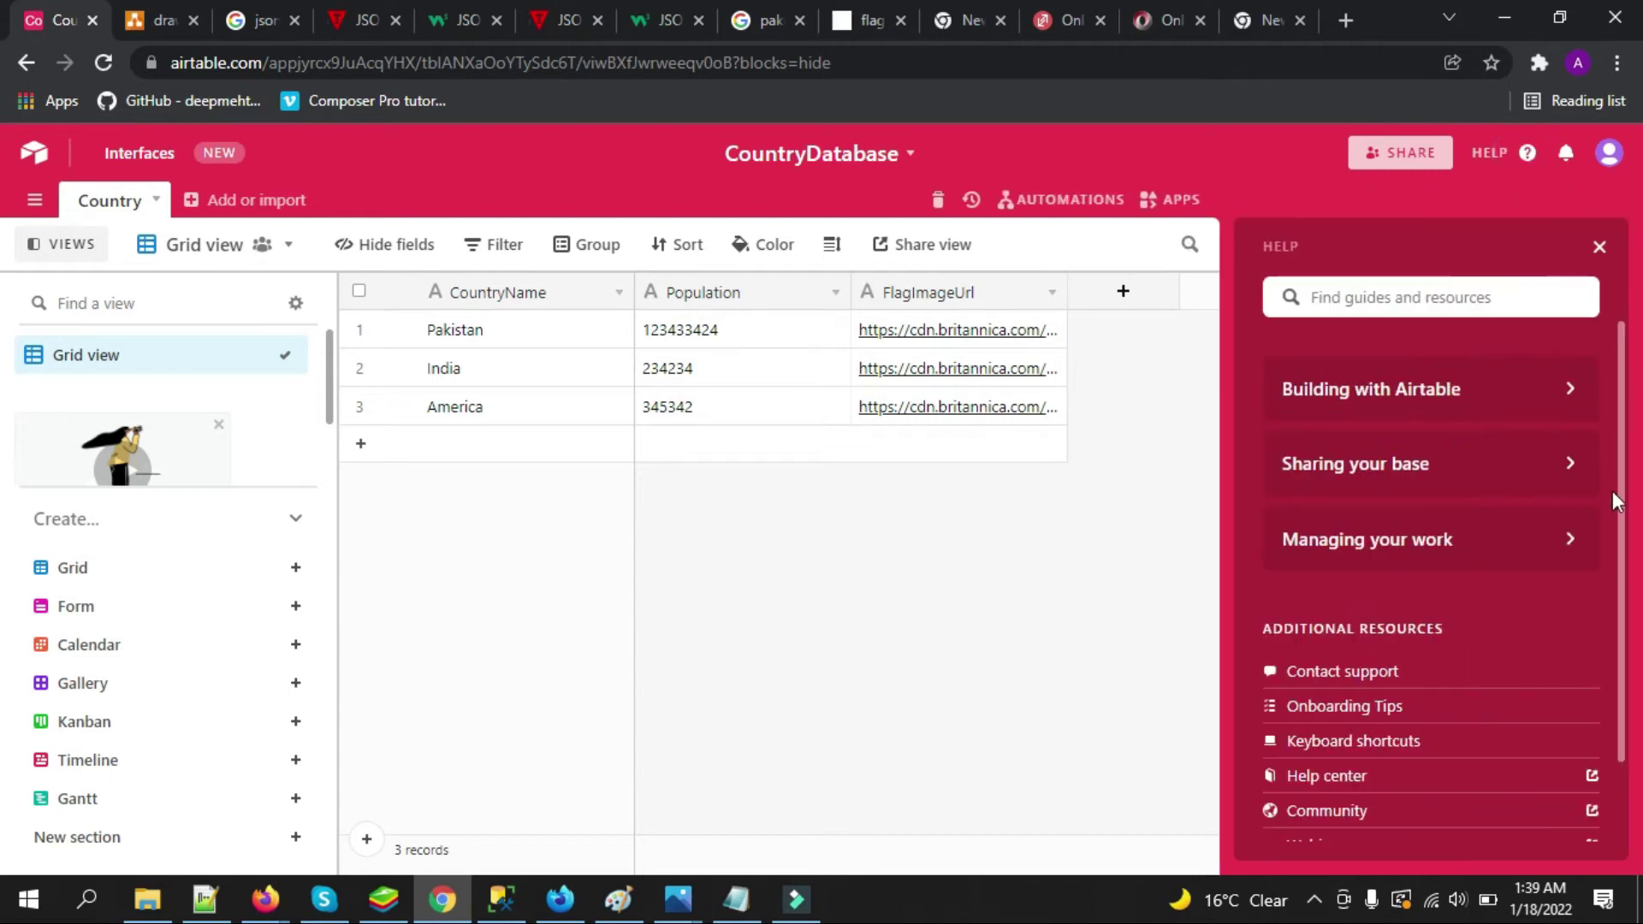
scroll(1617, 486, "down", 2)
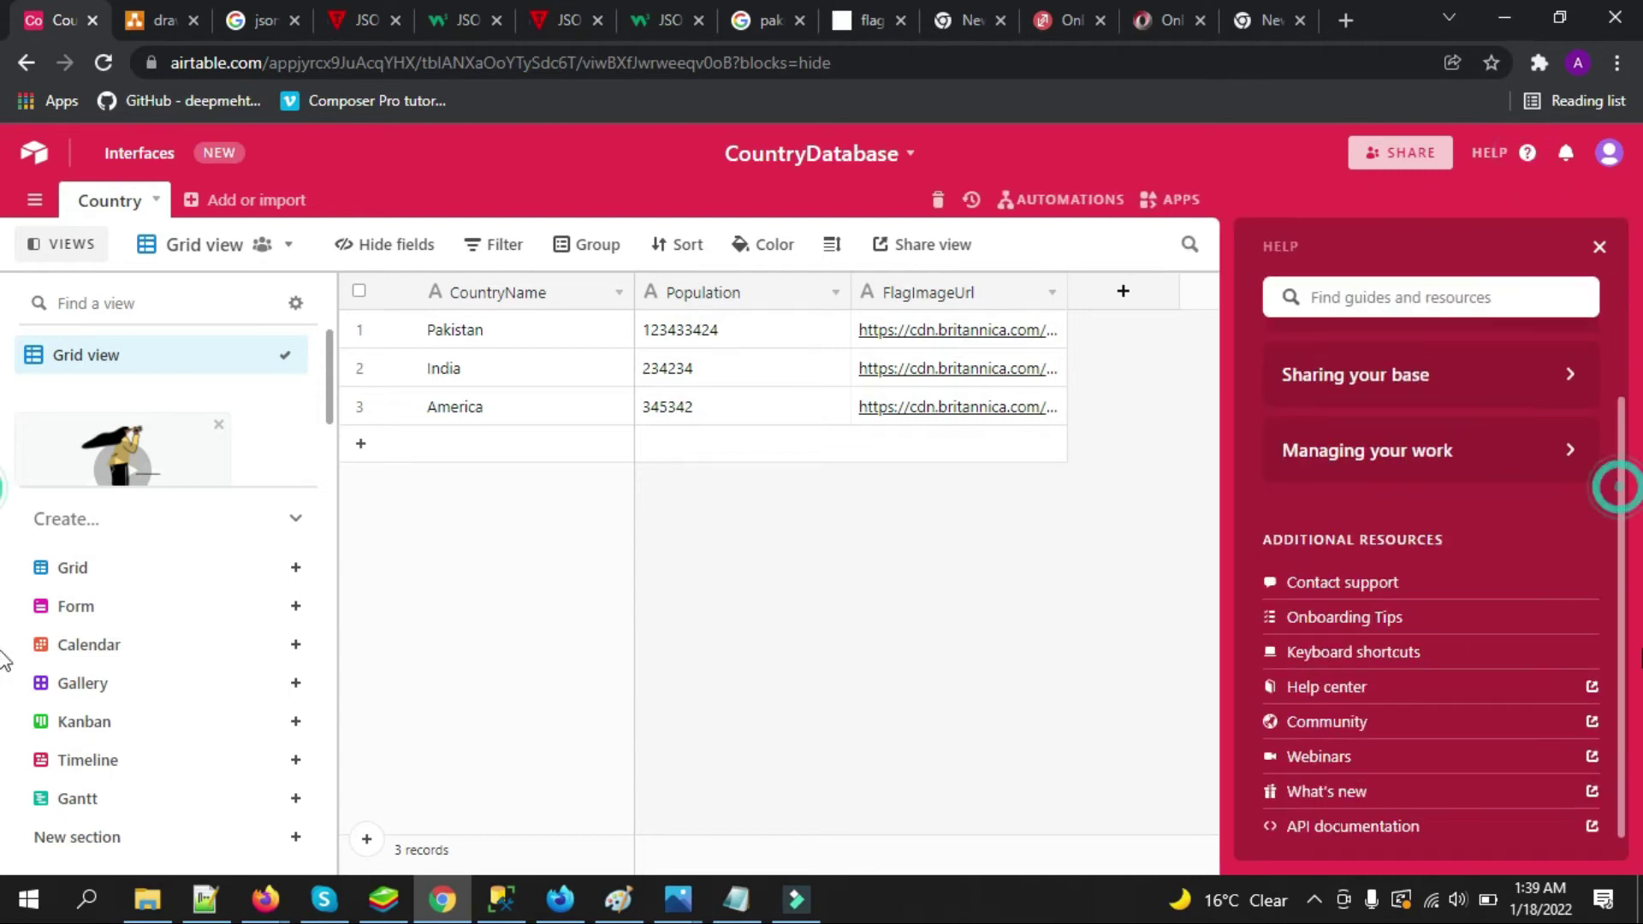
left_click(1350, 828)
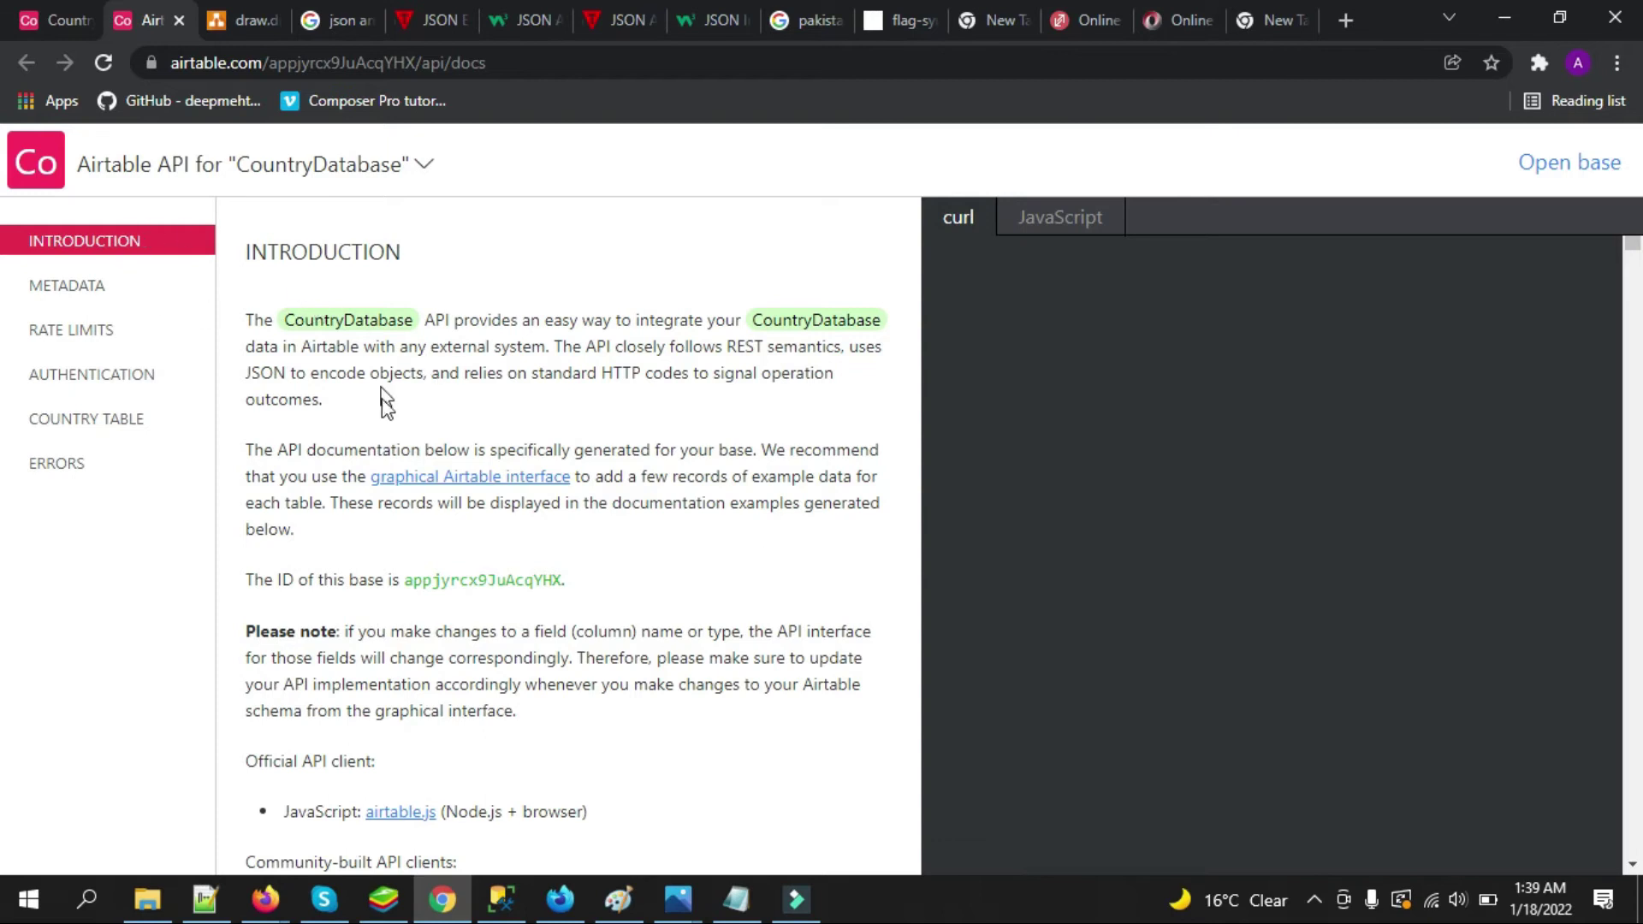
Jump to Rate Limits and highlight the 5 requests per second per base limit
left_click(111, 328)
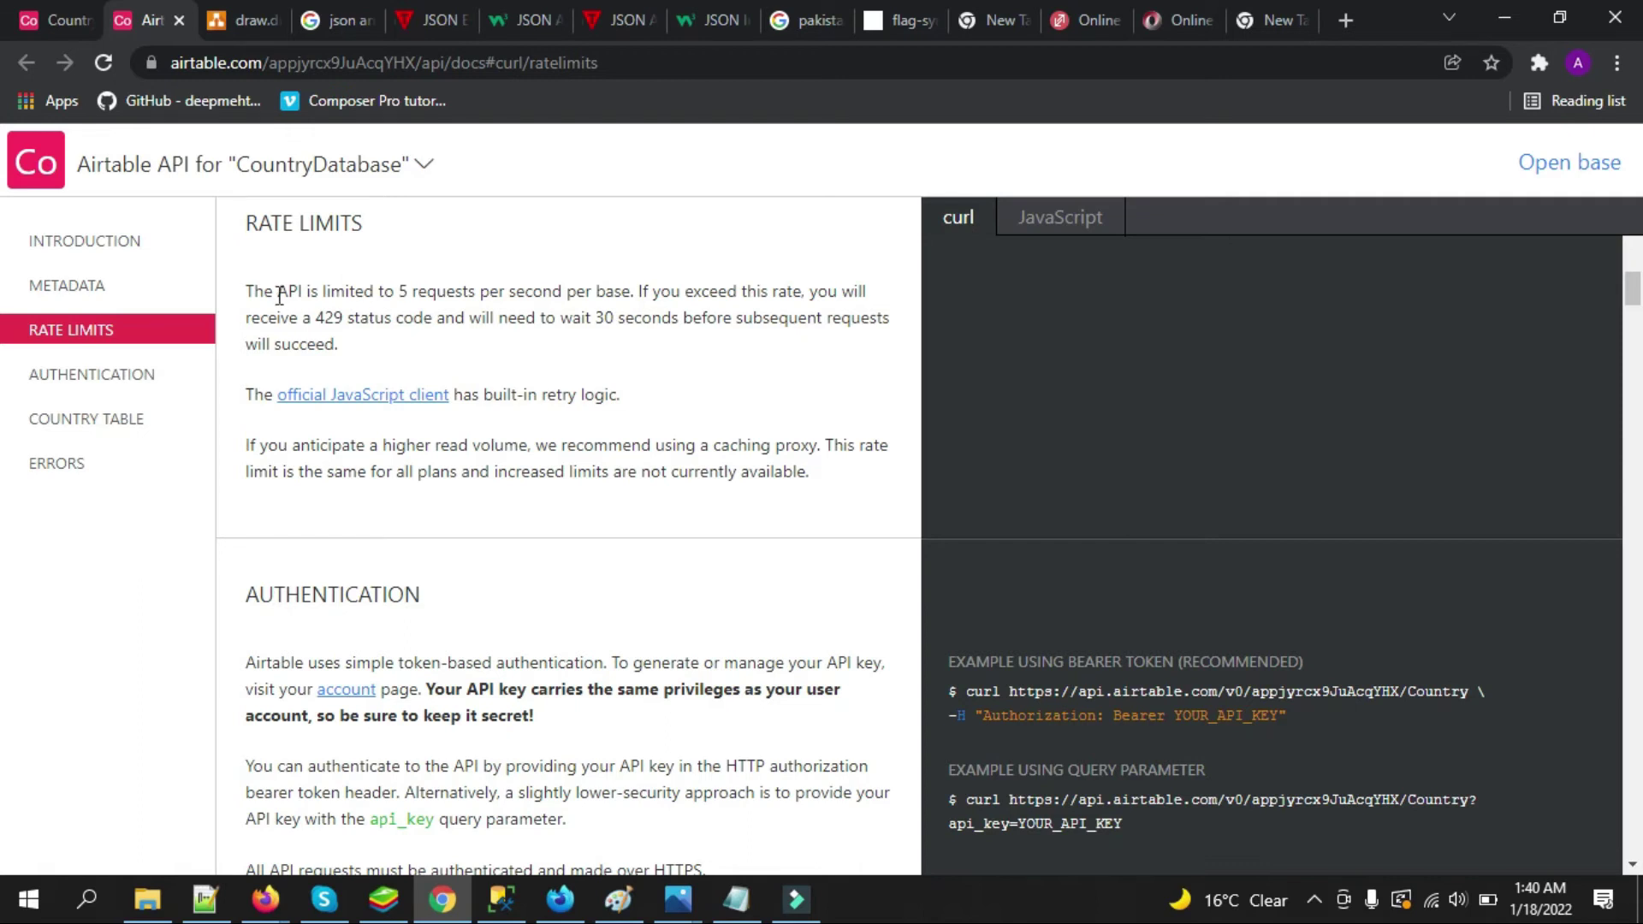
left_click_drag(277, 293, 409, 286)
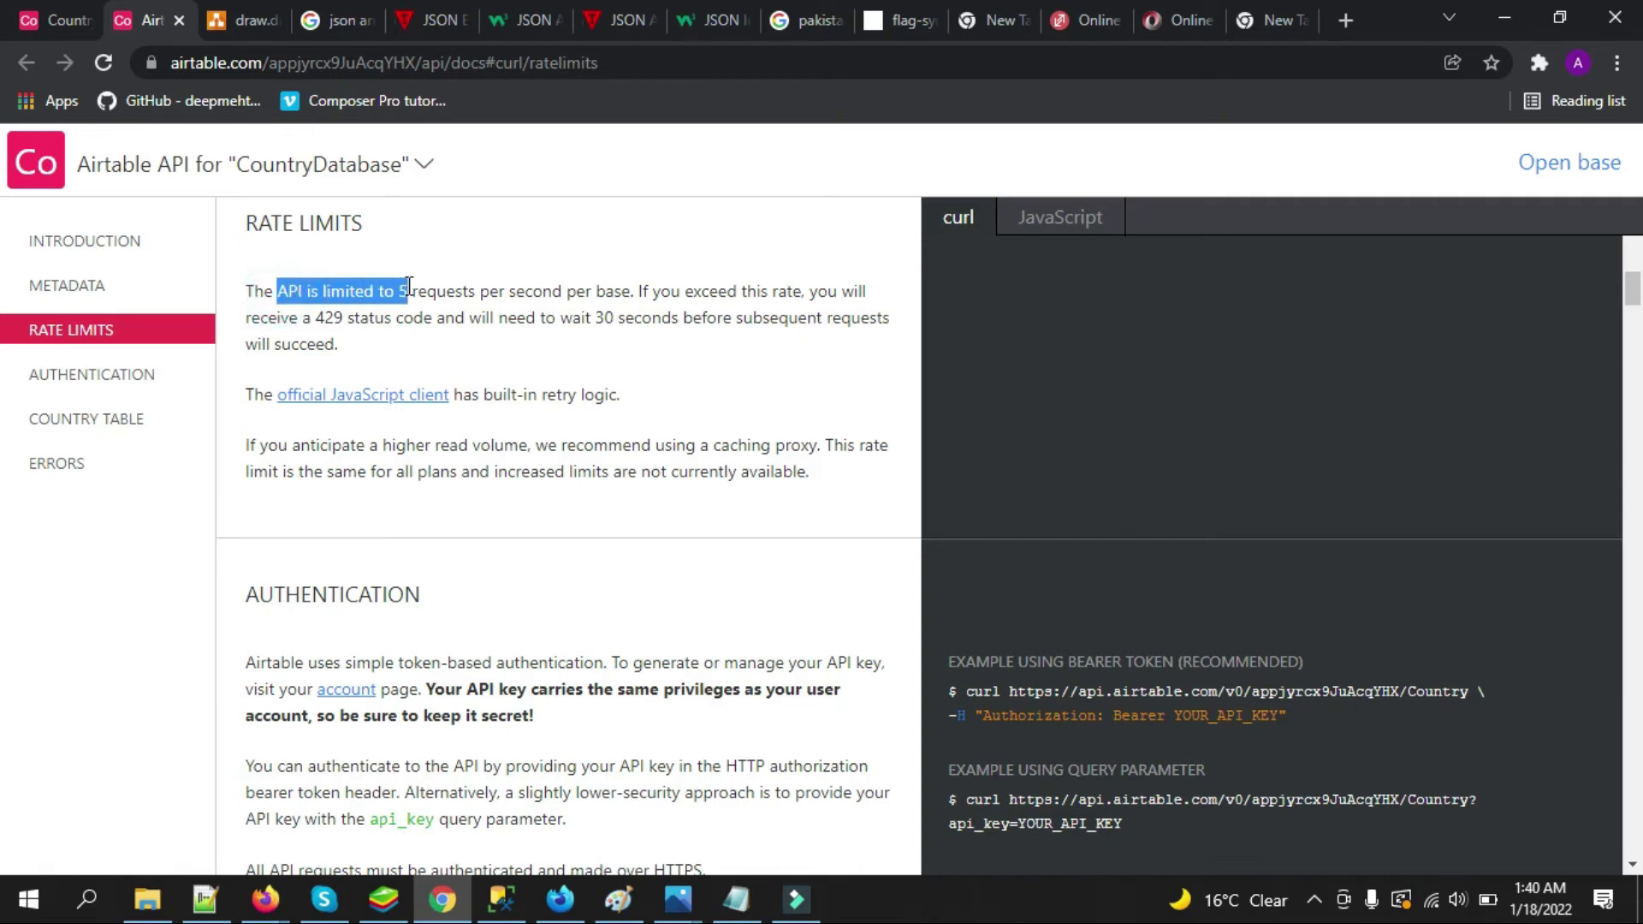
left_click(469, 269)
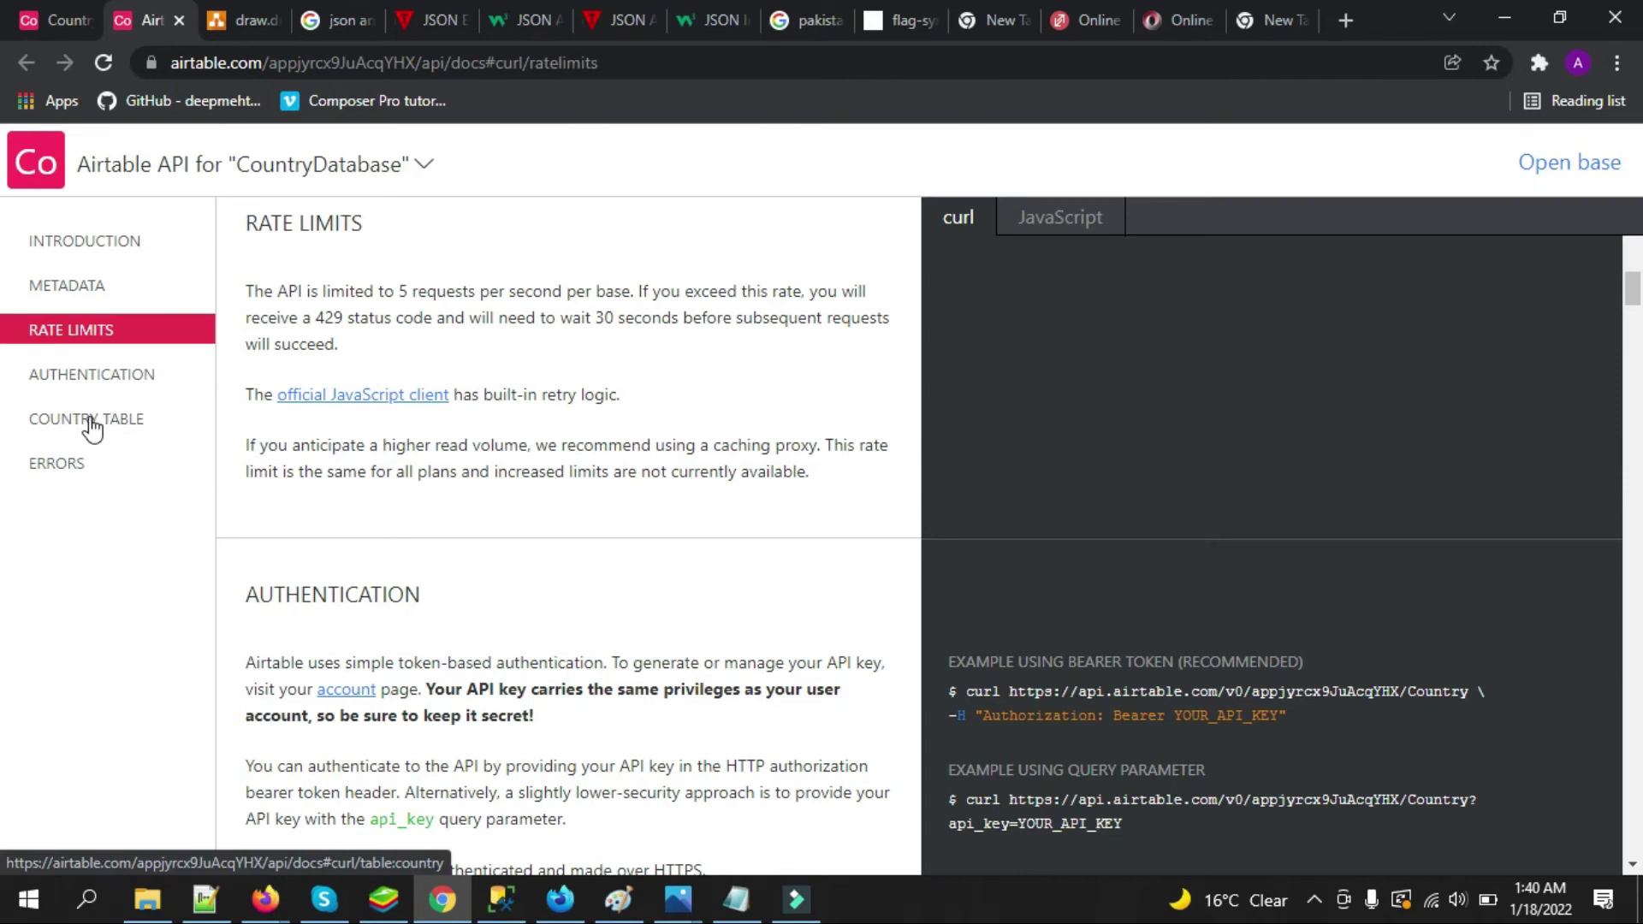
Go to the Country table's List records docs and highlight the first example record
left_click(92, 428)
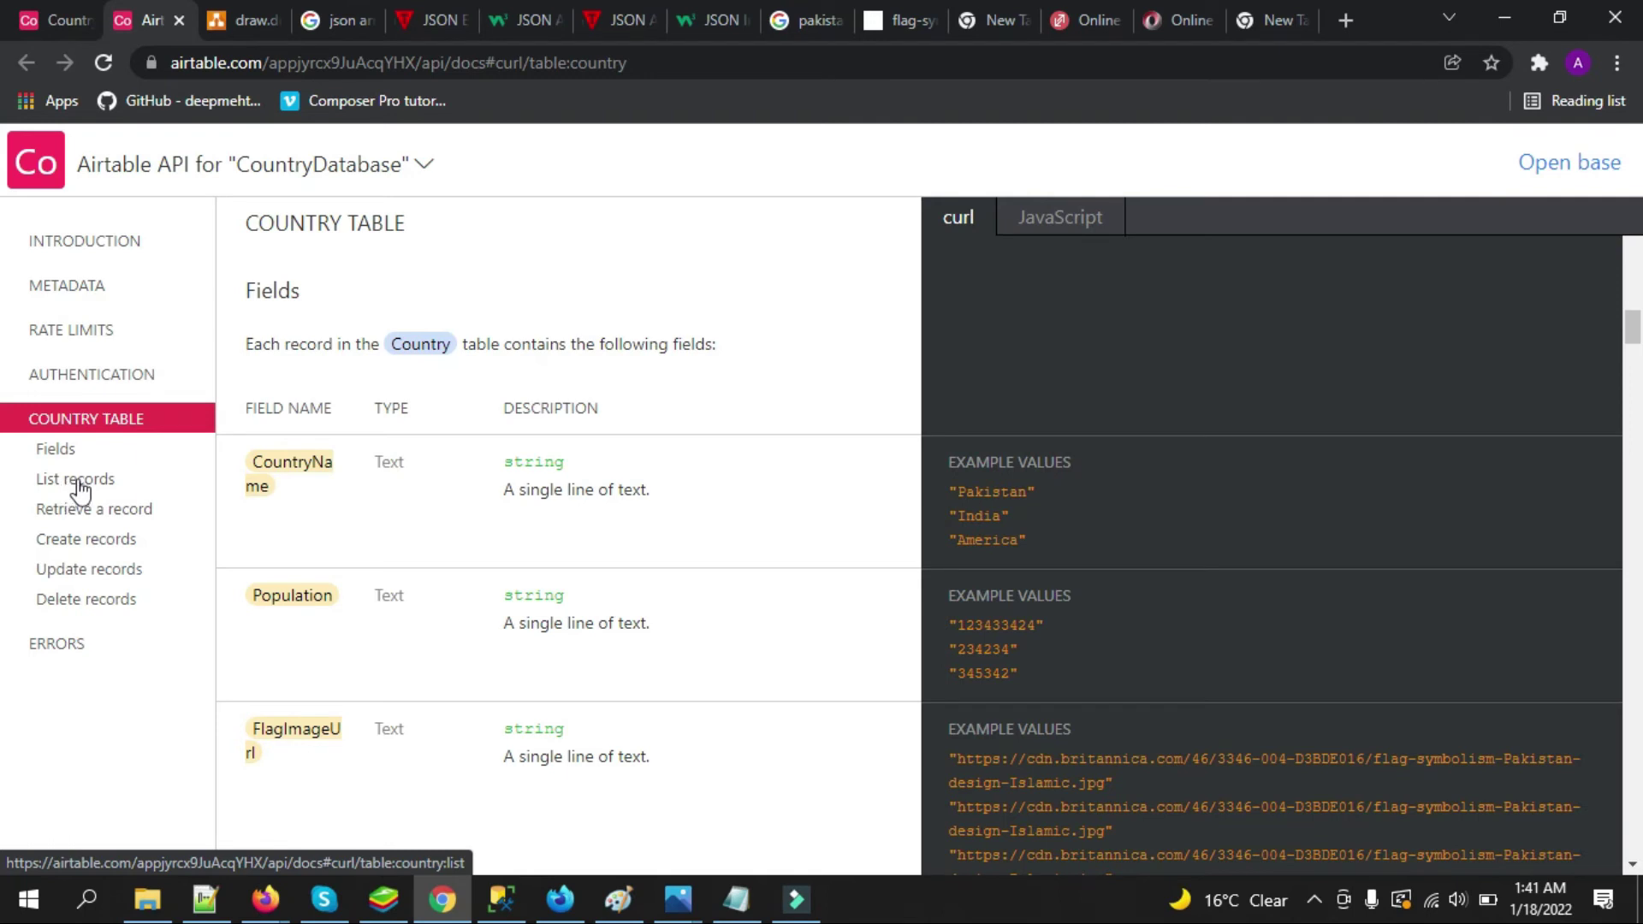
left_click(76, 481)
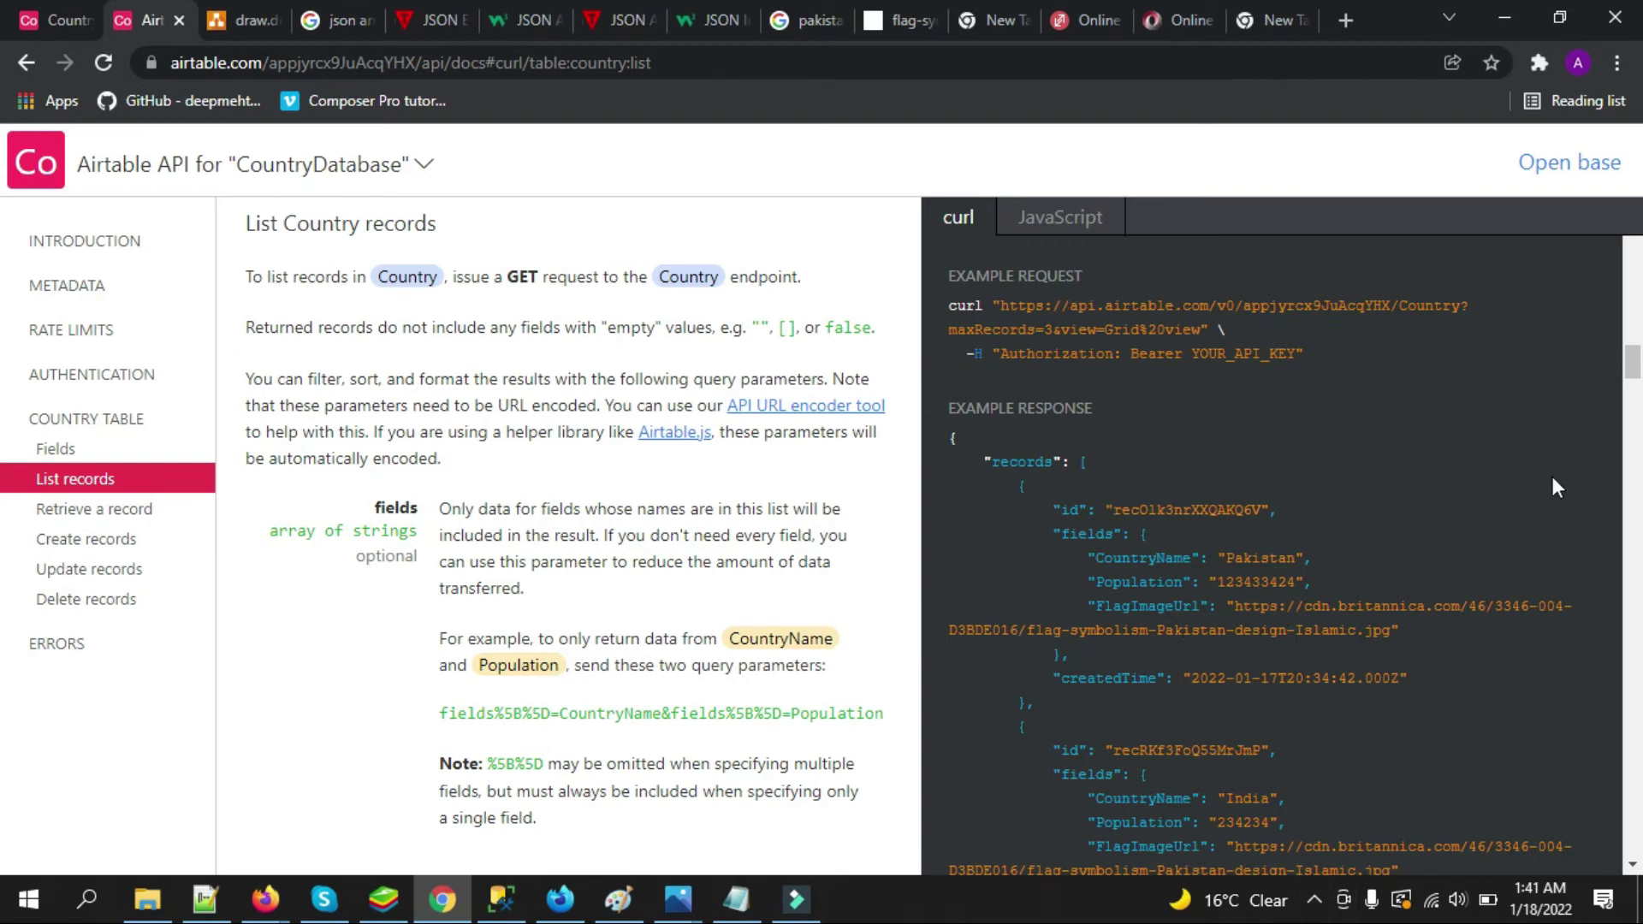
scroll(1609, 360, "down", 2)
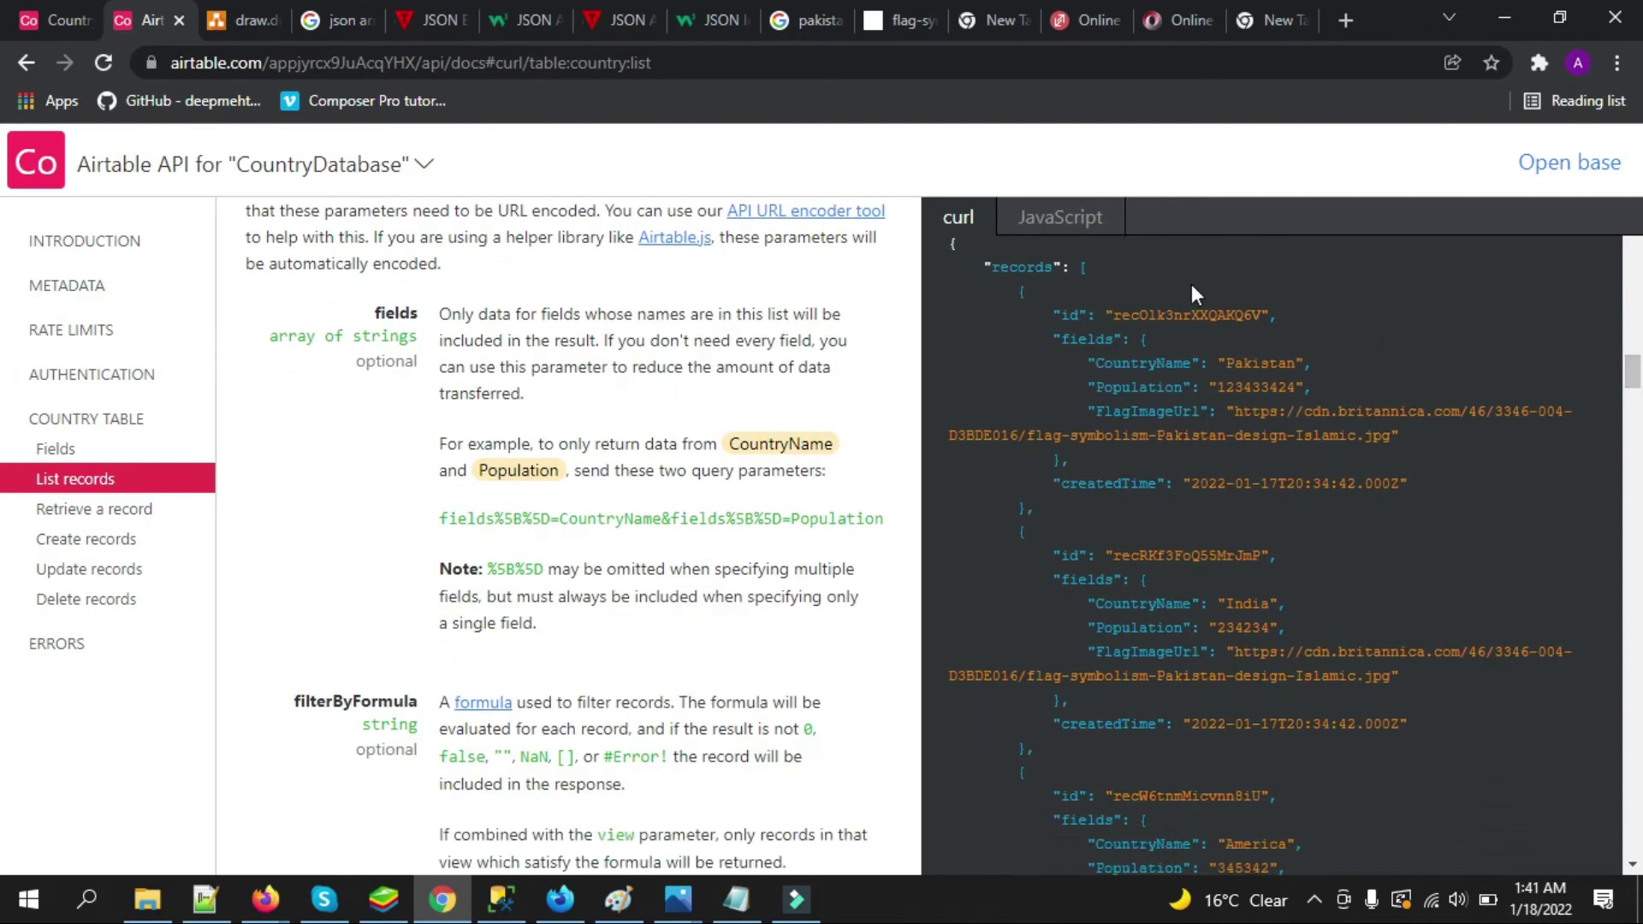
left_click_drag(965, 261, 1109, 512)
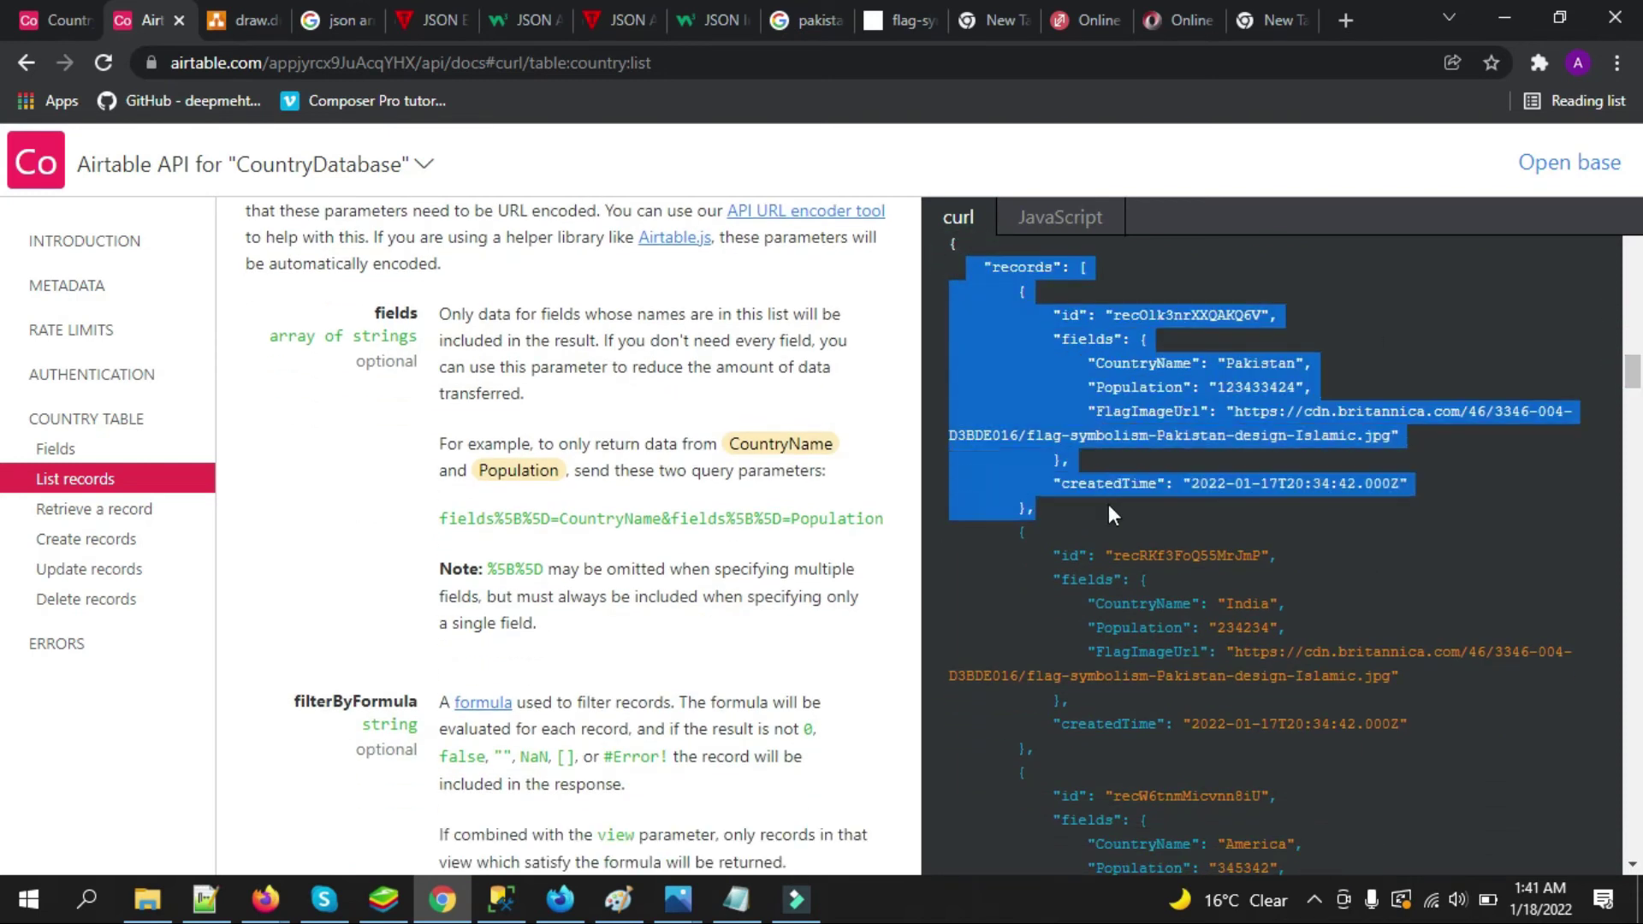
left_click(1176, 476)
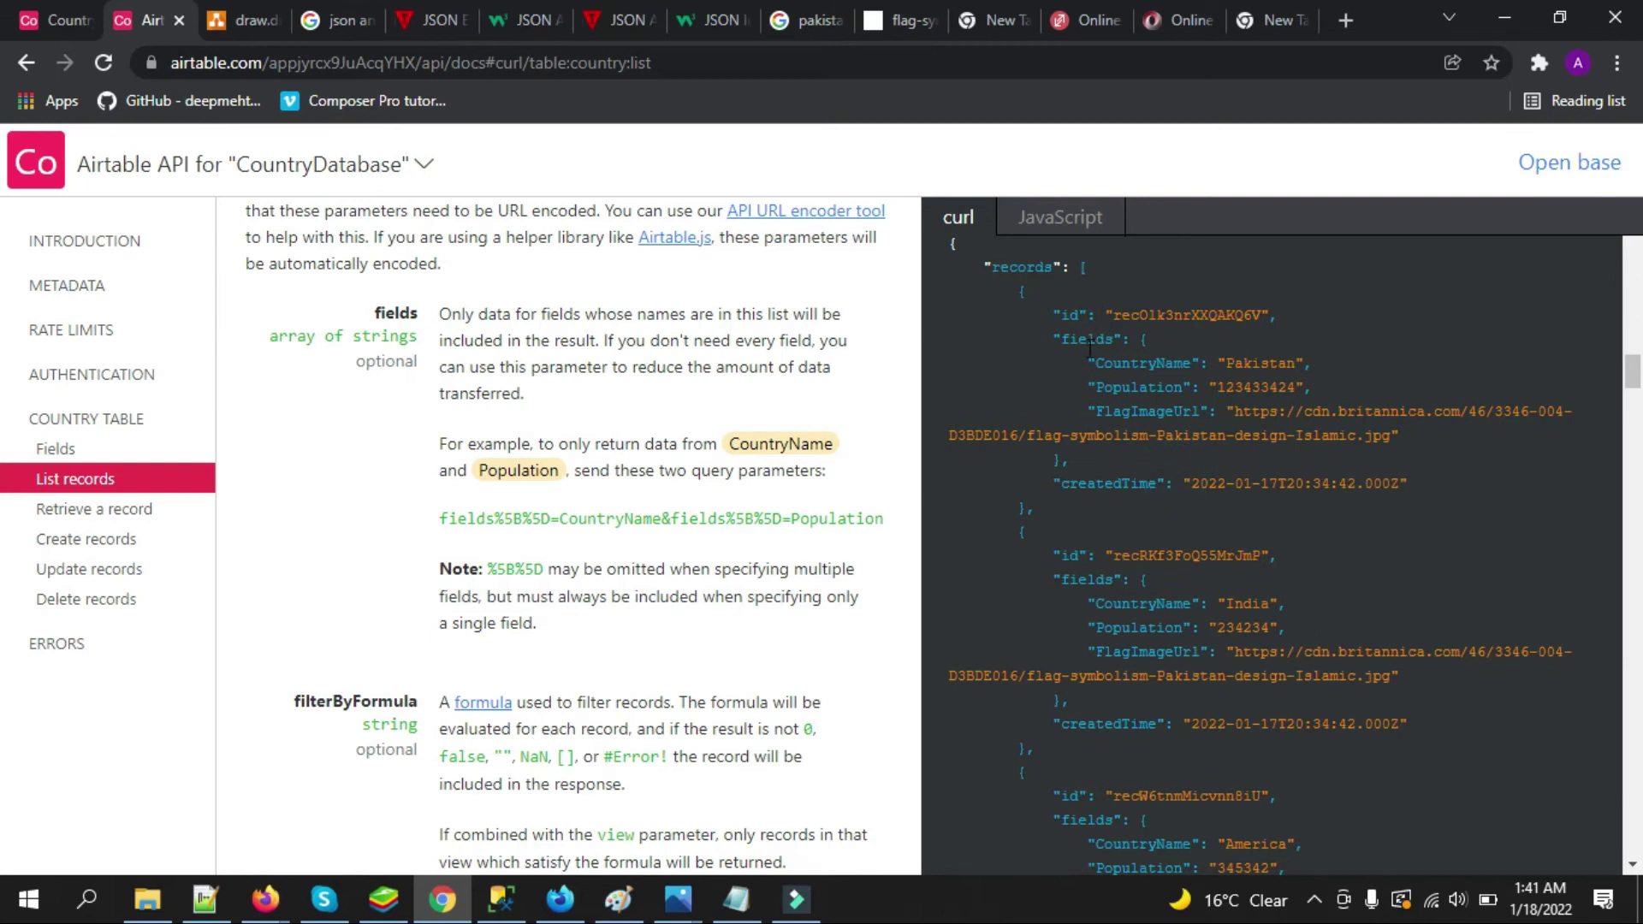
Highlight Pakistan's CountryName and Population value 123433424 in the example response
left_click(1116, 358)
double_click(1117, 358)
double_click(1258, 362)
double_click(1139, 387)
double_click(1255, 387)
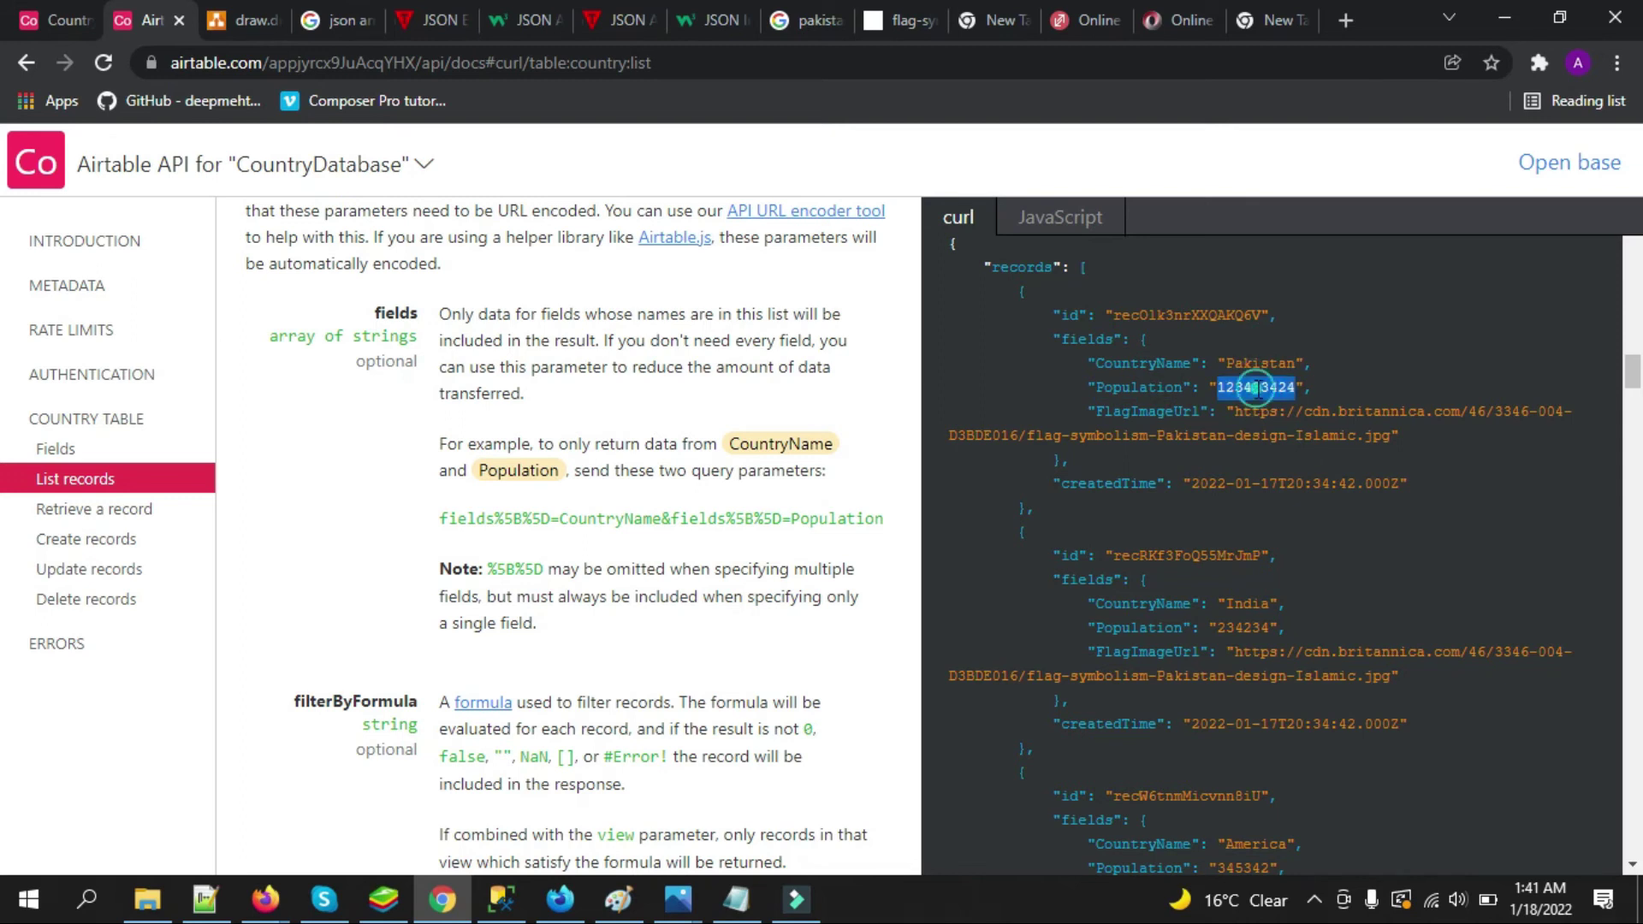
Highlight CountryName in the America and India records, then select the whole example response
scroll(5, 377, "down", 3)
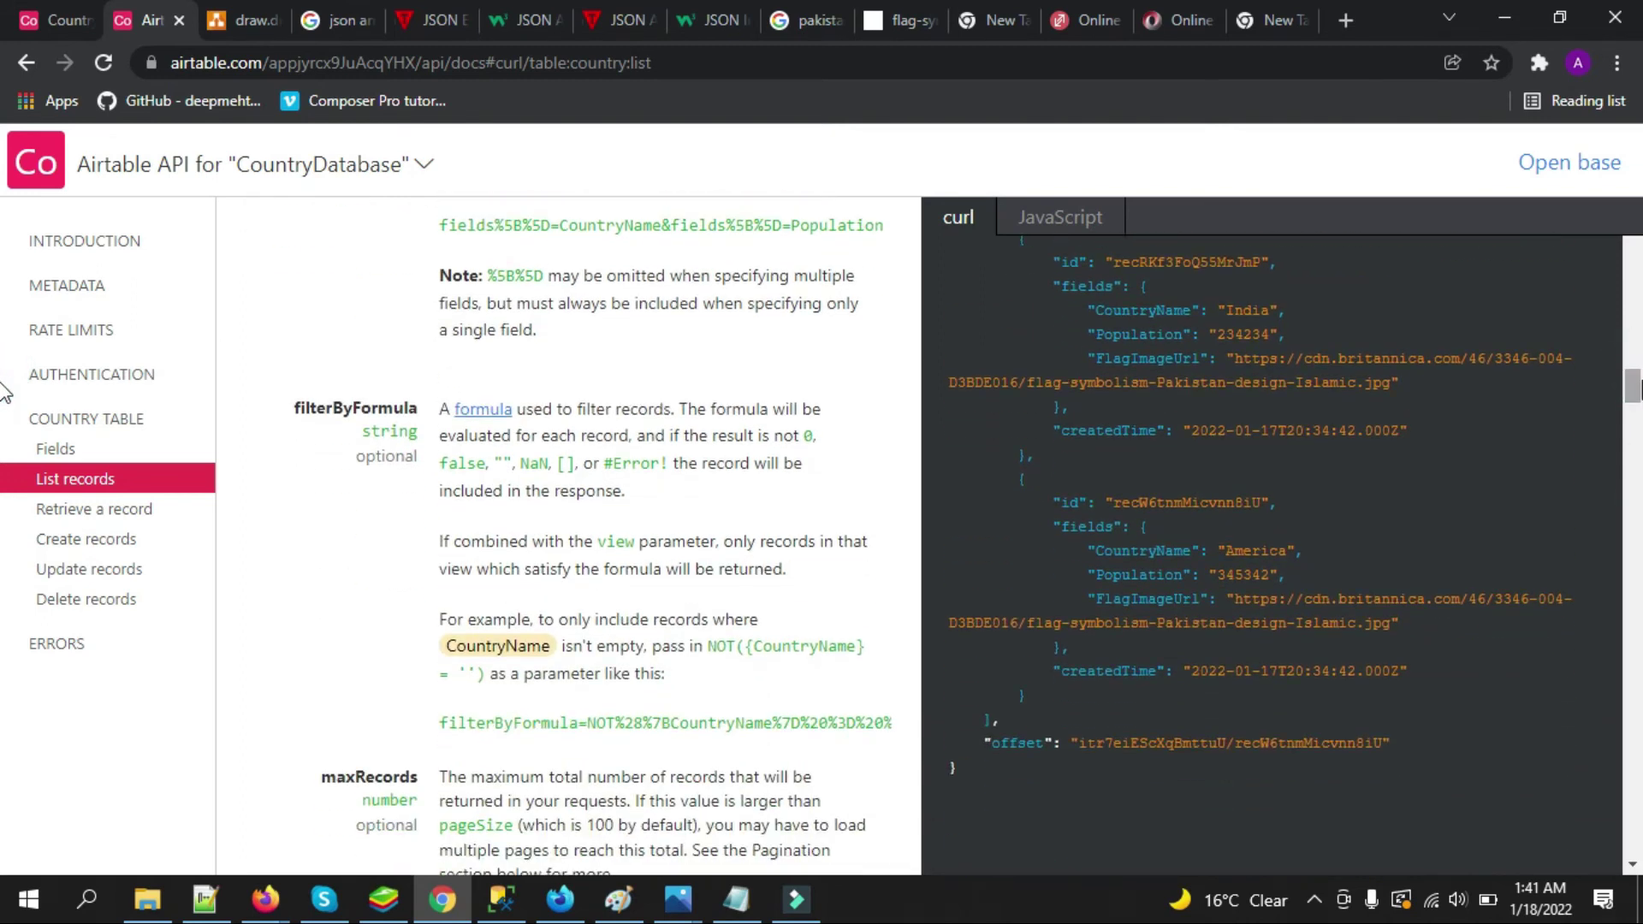
double_click(1166, 552)
left_click(1255, 550)
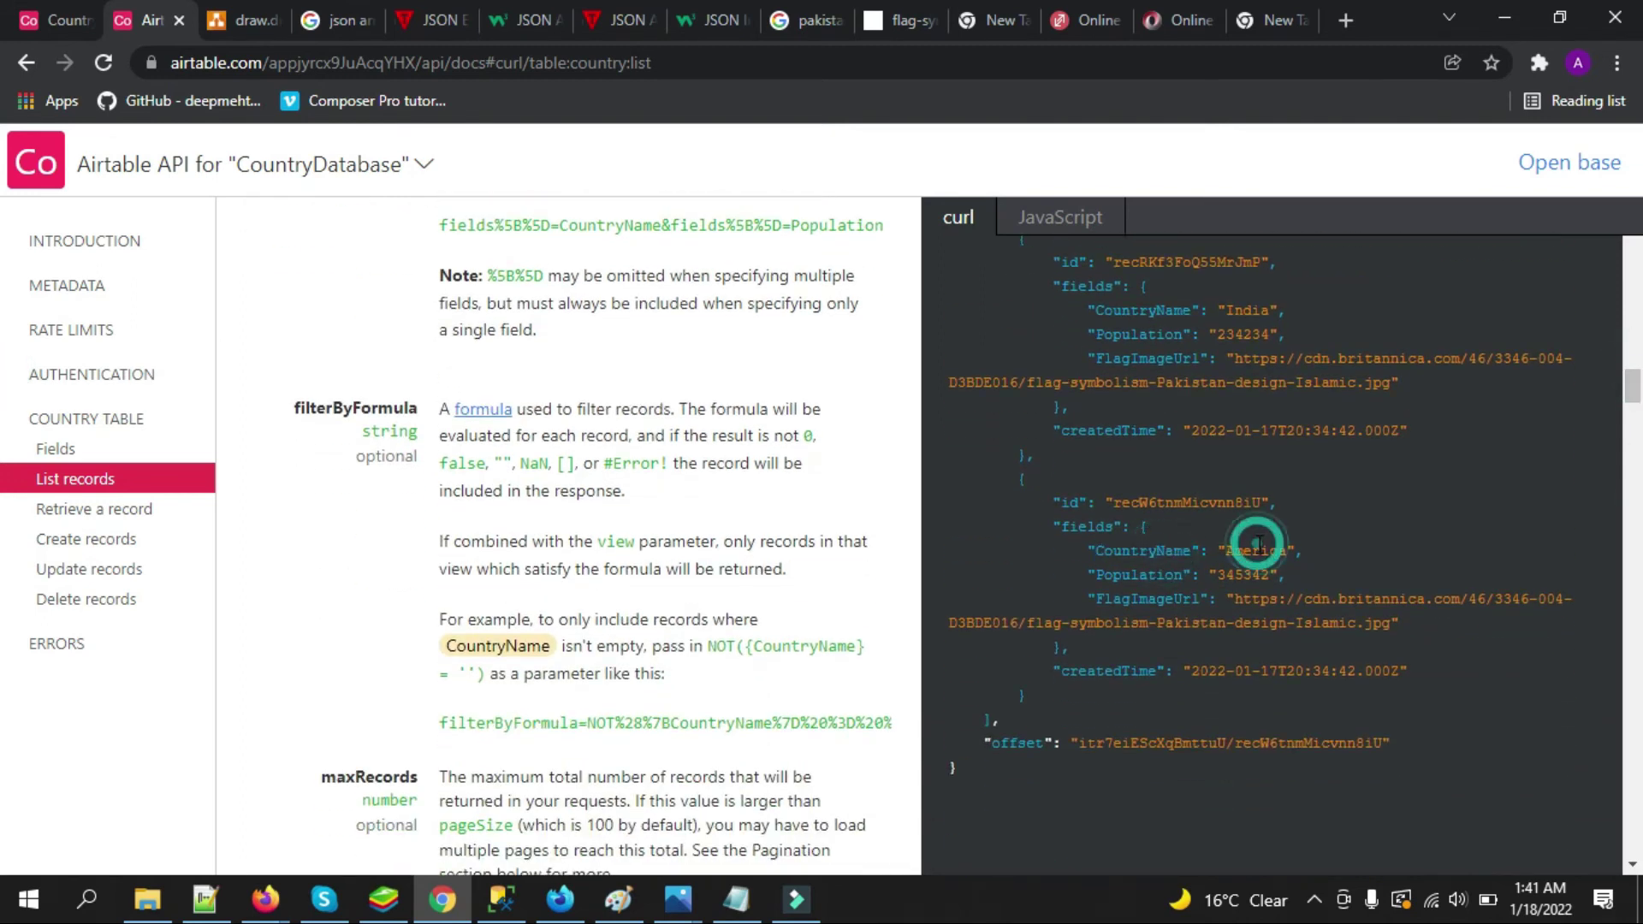
double_click(1163, 552)
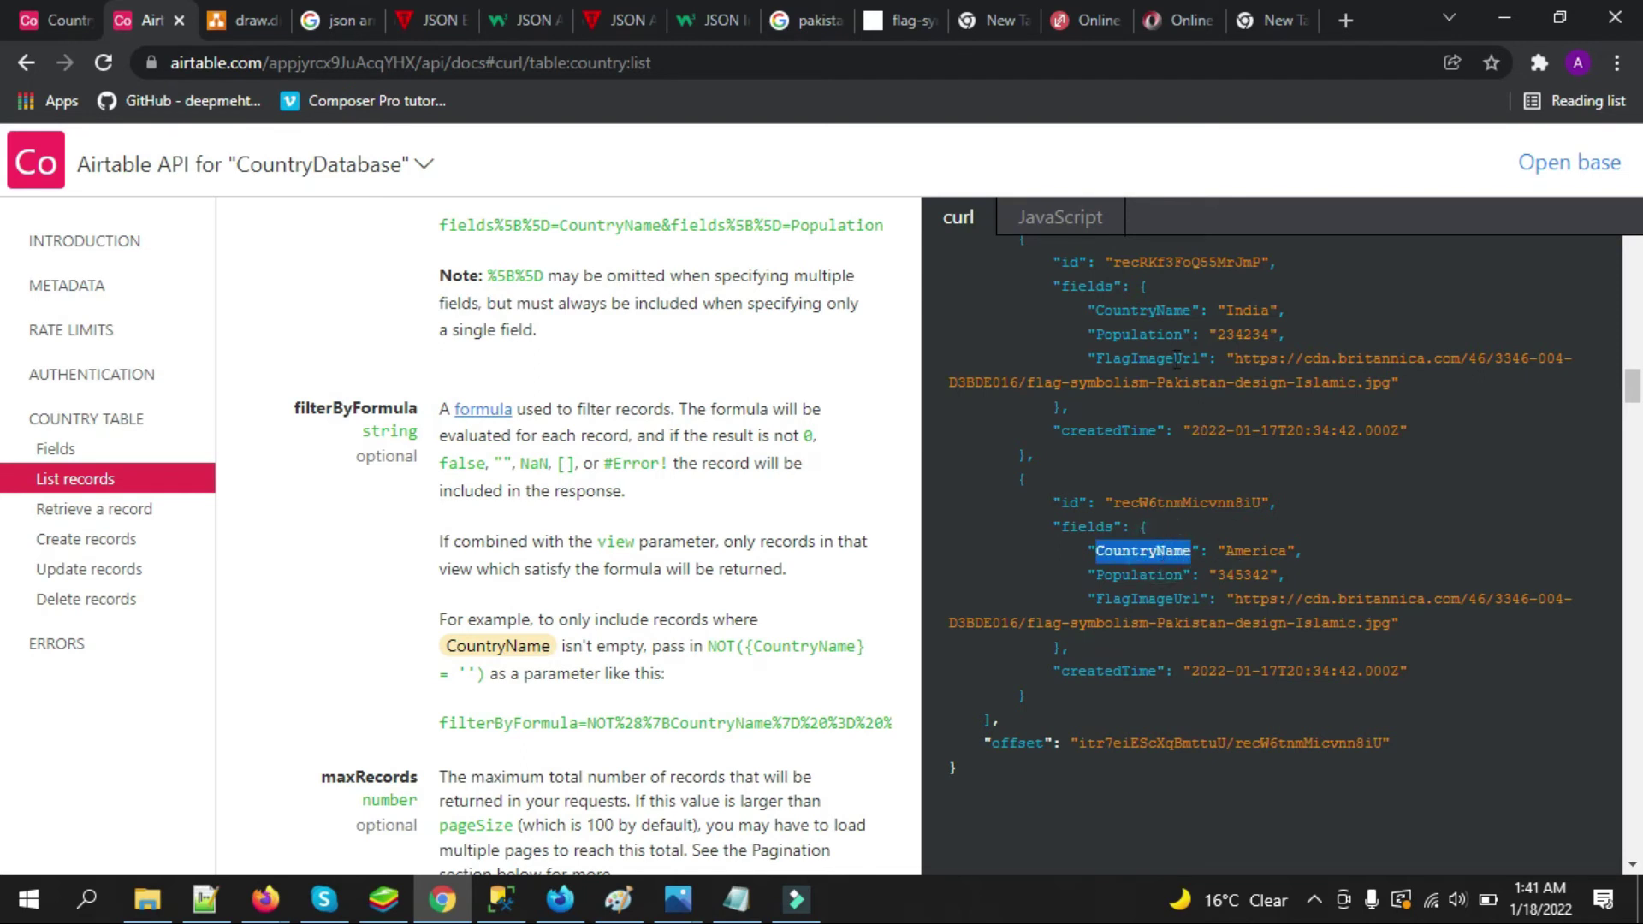
left_click(1150, 312)
left_click(1248, 310)
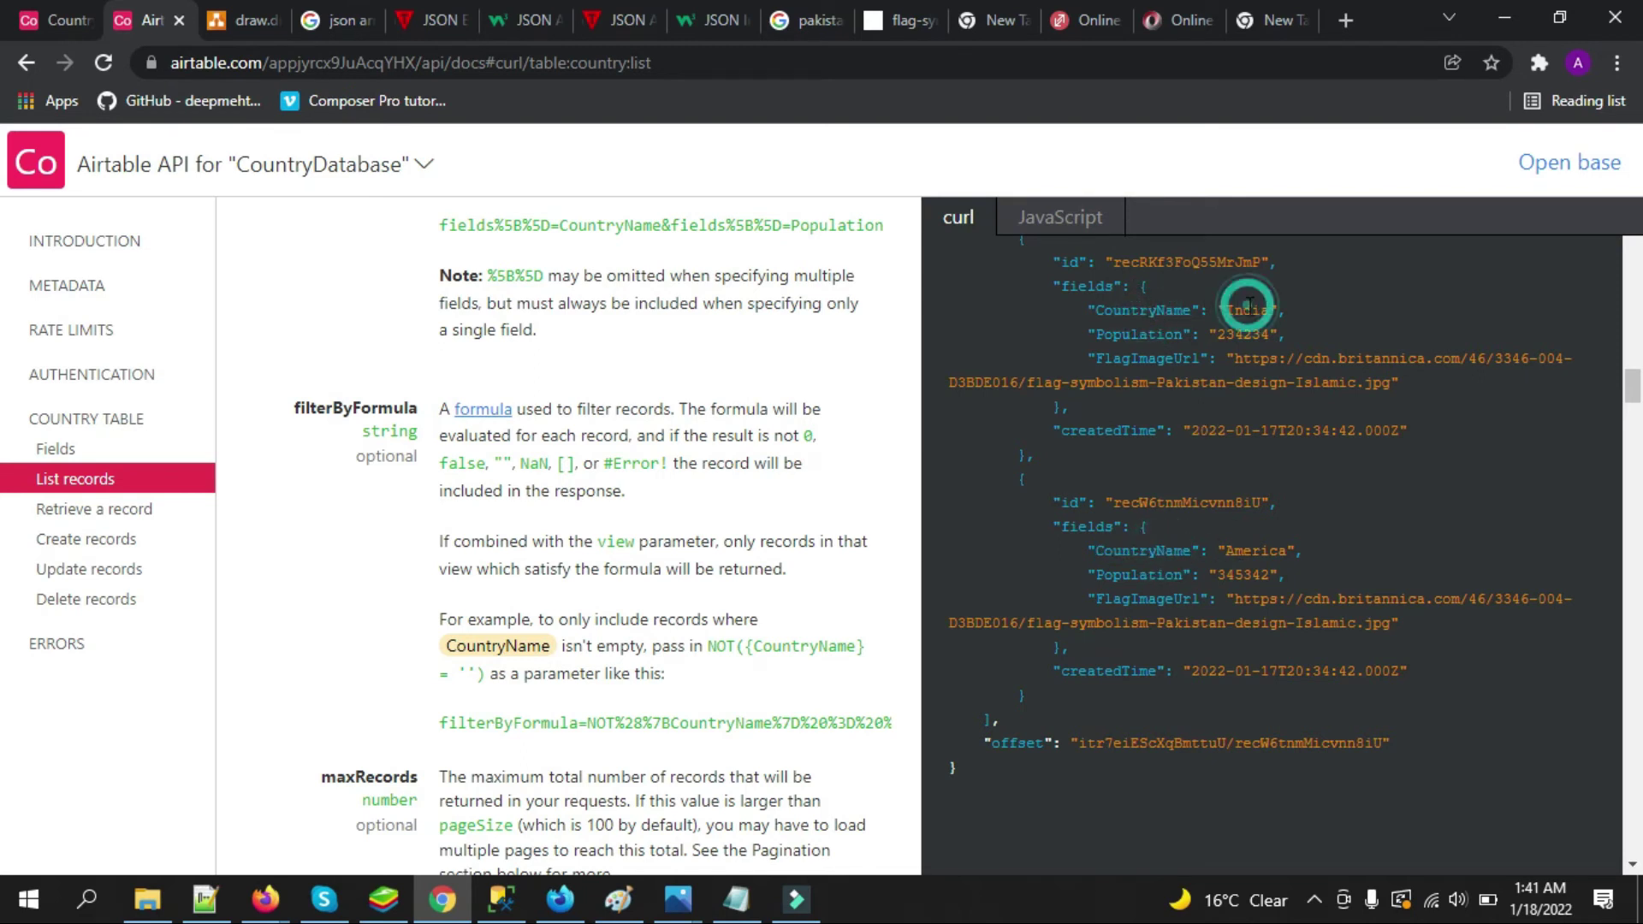
double_click(1144, 312)
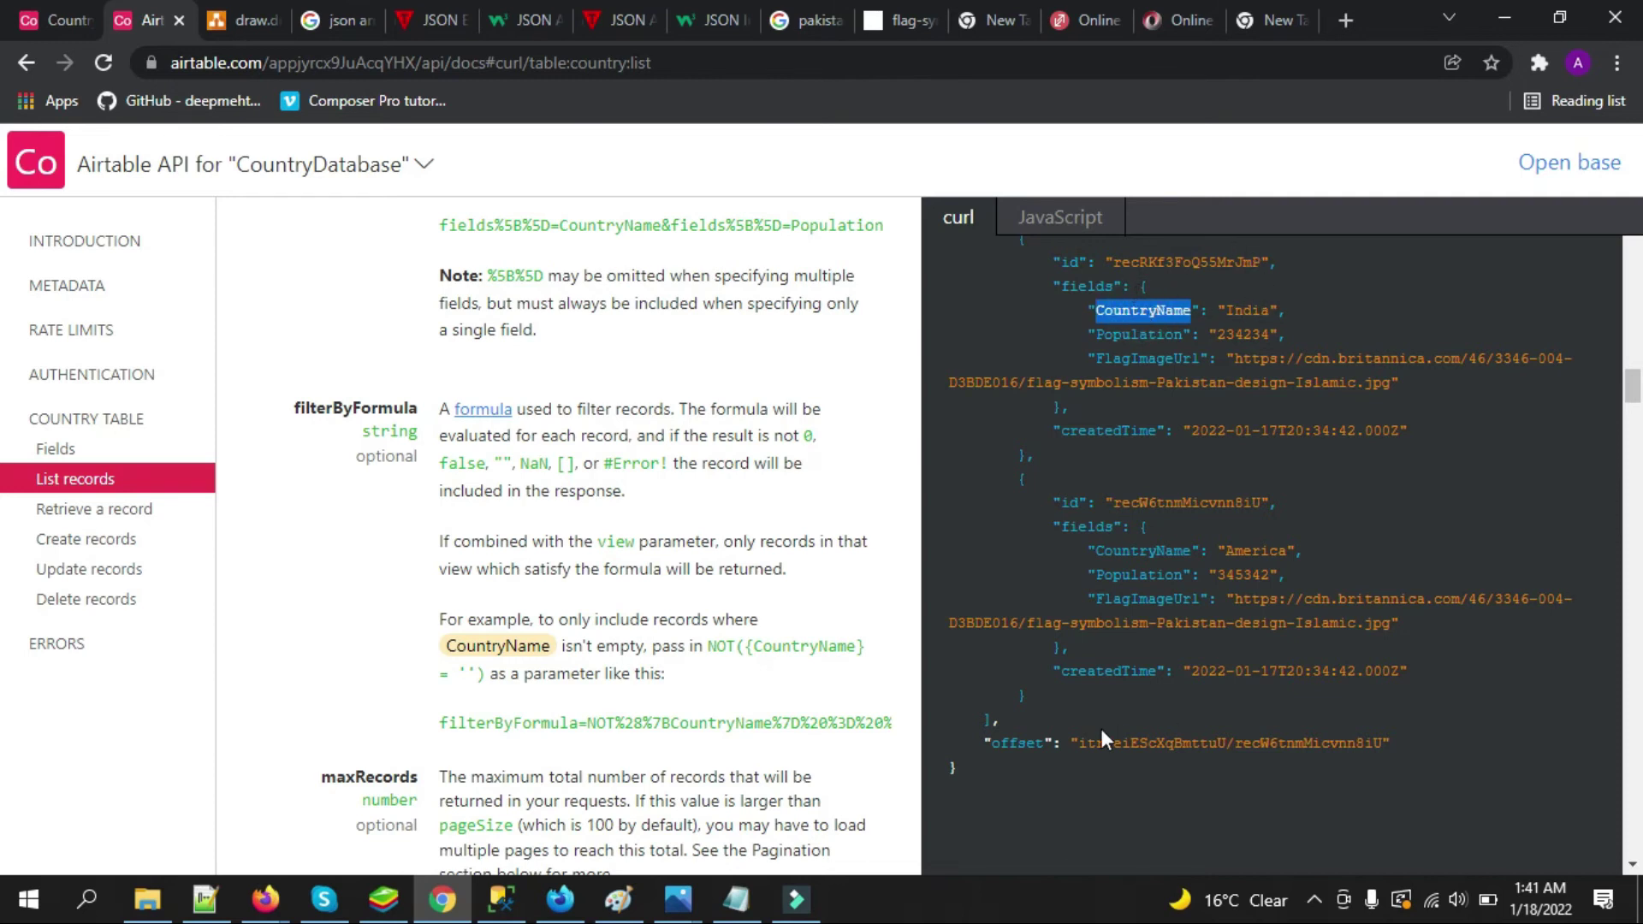
left_click_drag(975, 764, 917, 300)
left_click(1071, 403)
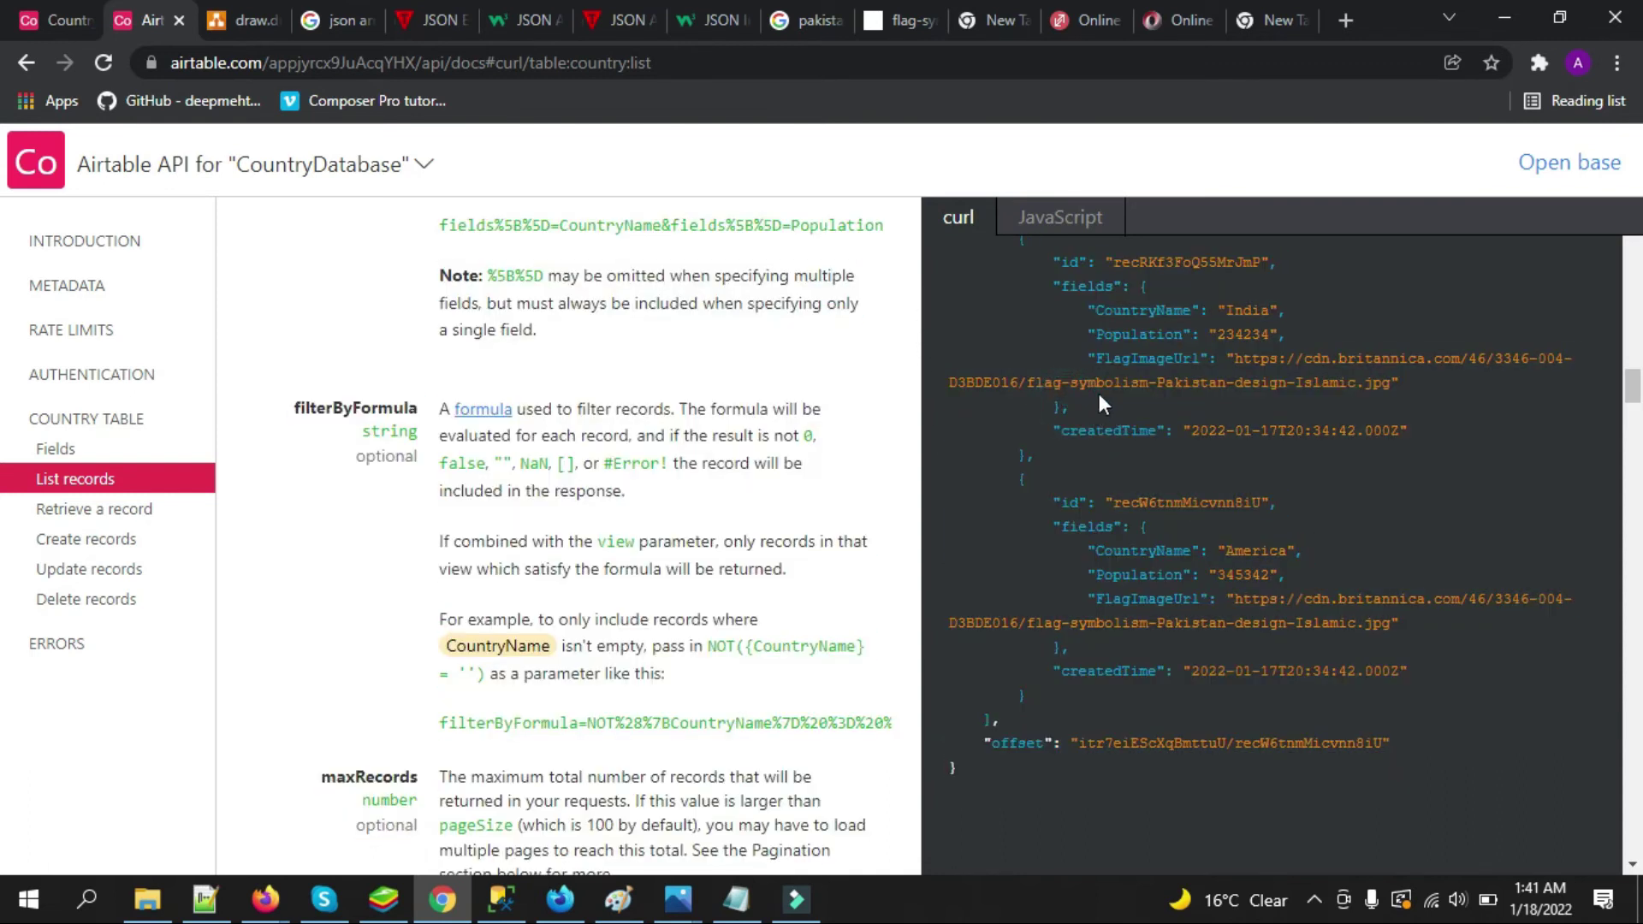
left_click_drag(1633, 390, 1632, 363)
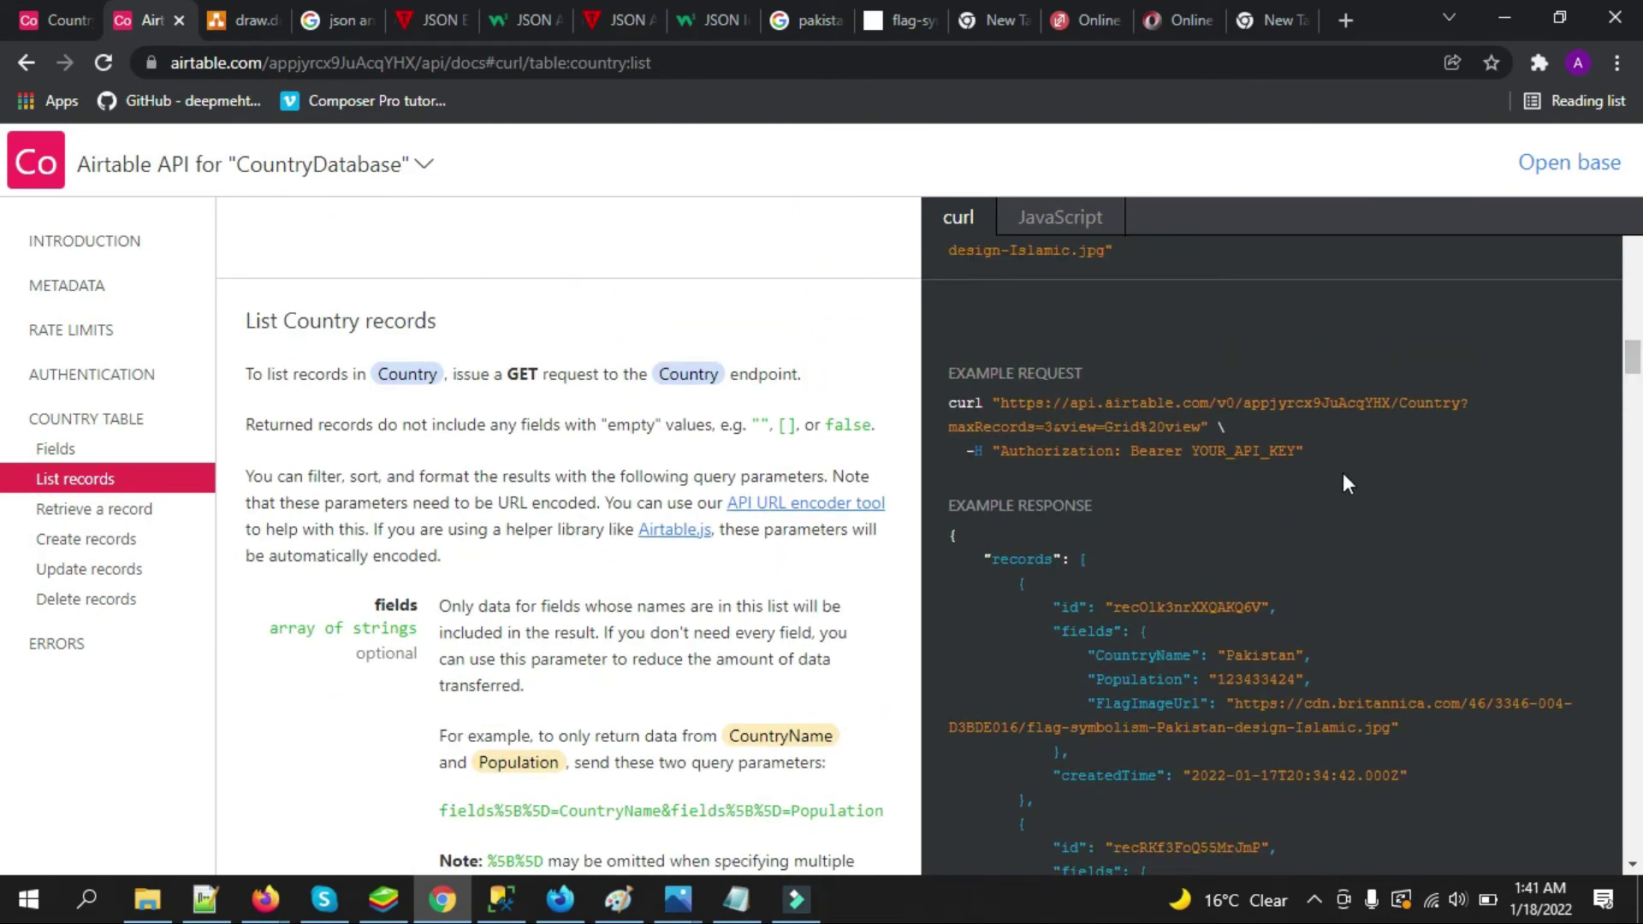
left_click_drag(948, 403, 1000, 403)
left_click_drag(1361, 386, 1200, 427)
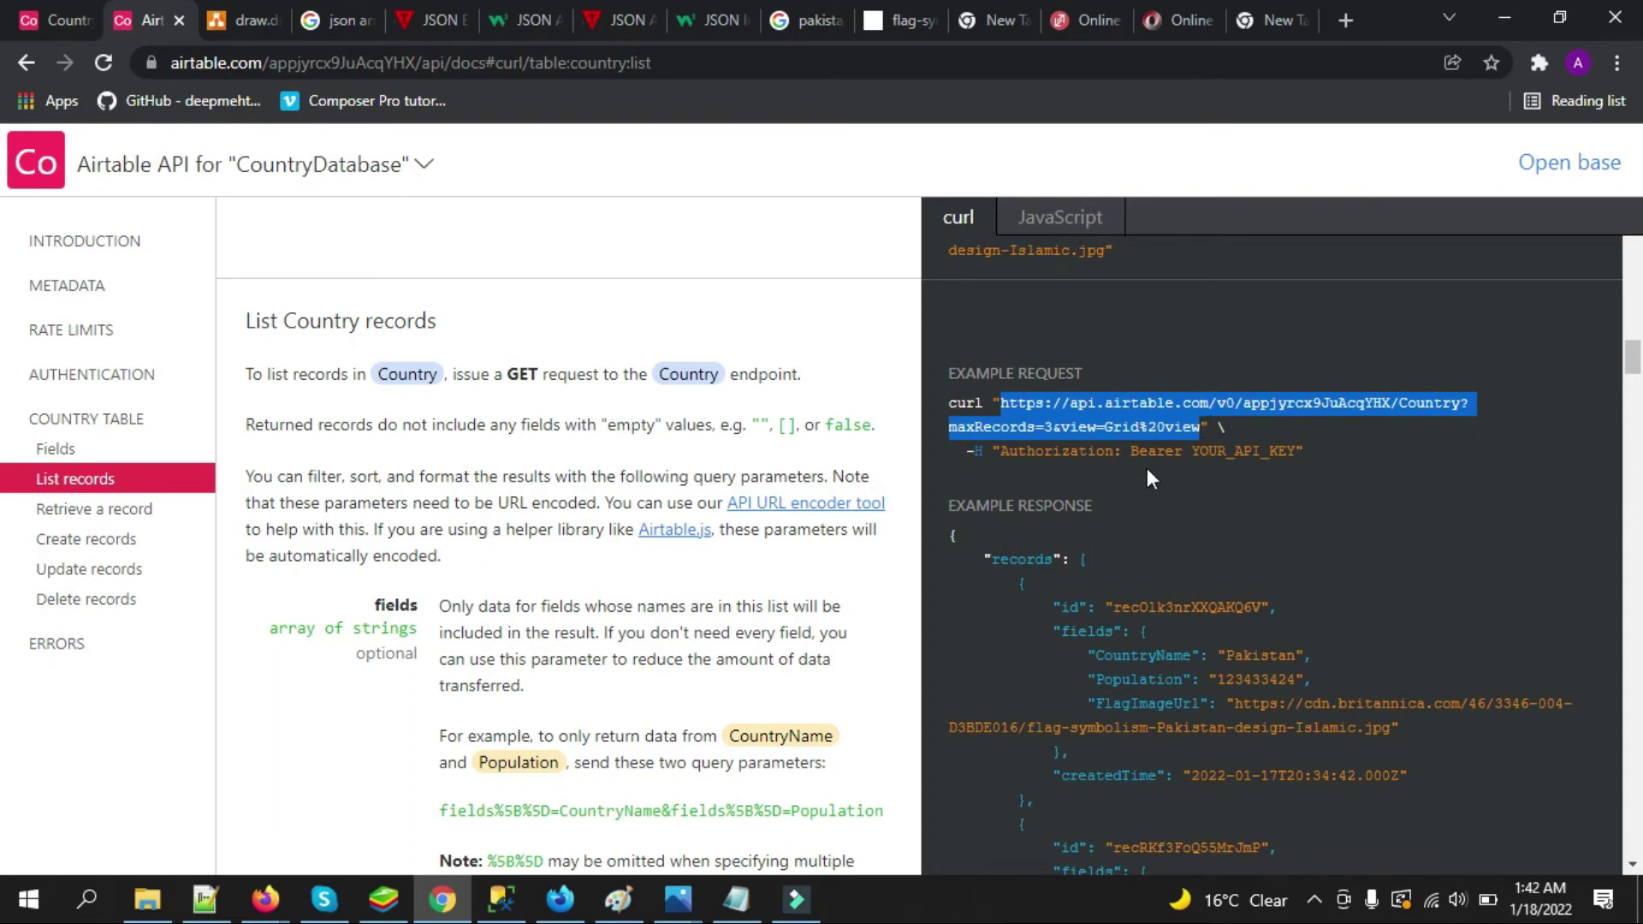
double_click(1060, 451)
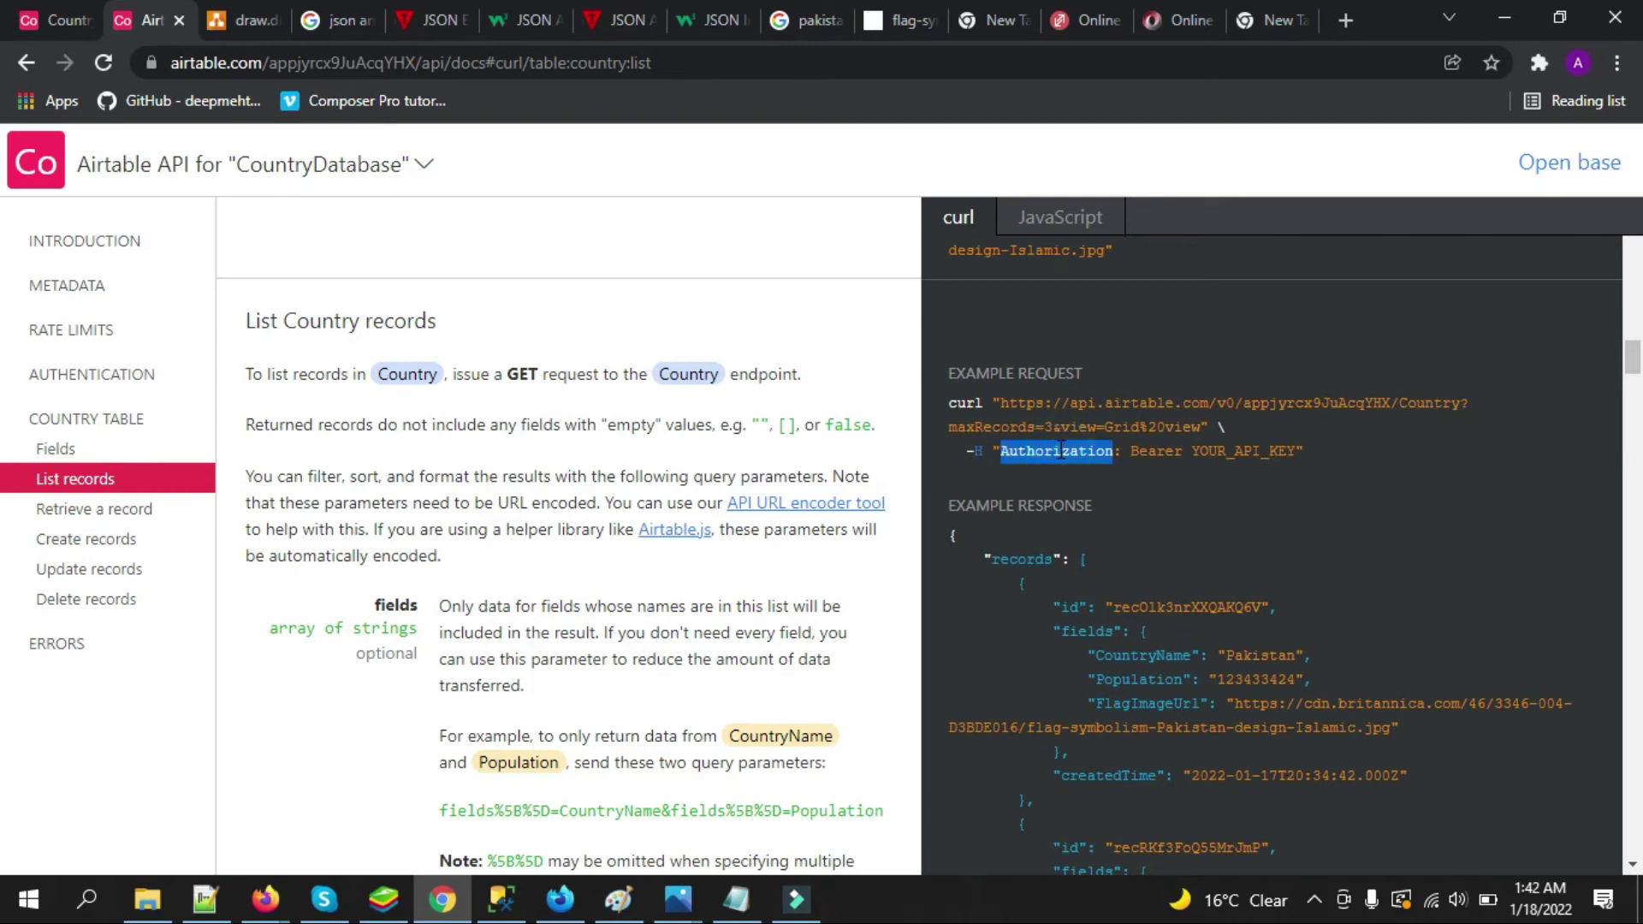
left_click_drag(1195, 445, 1292, 441)
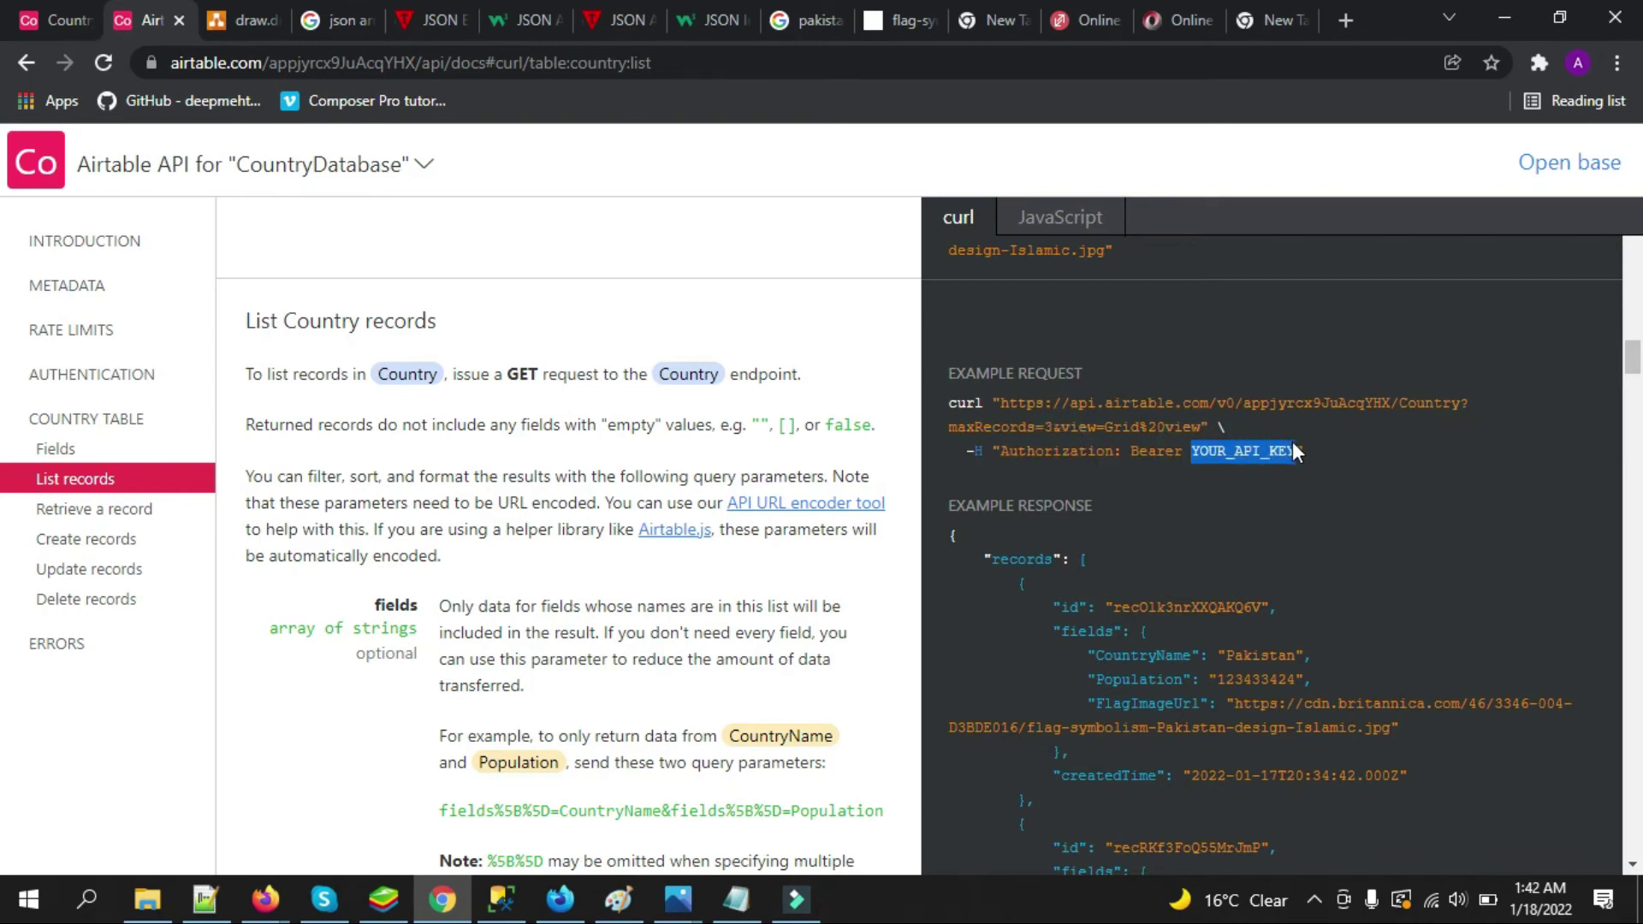
left_click(1266, 515)
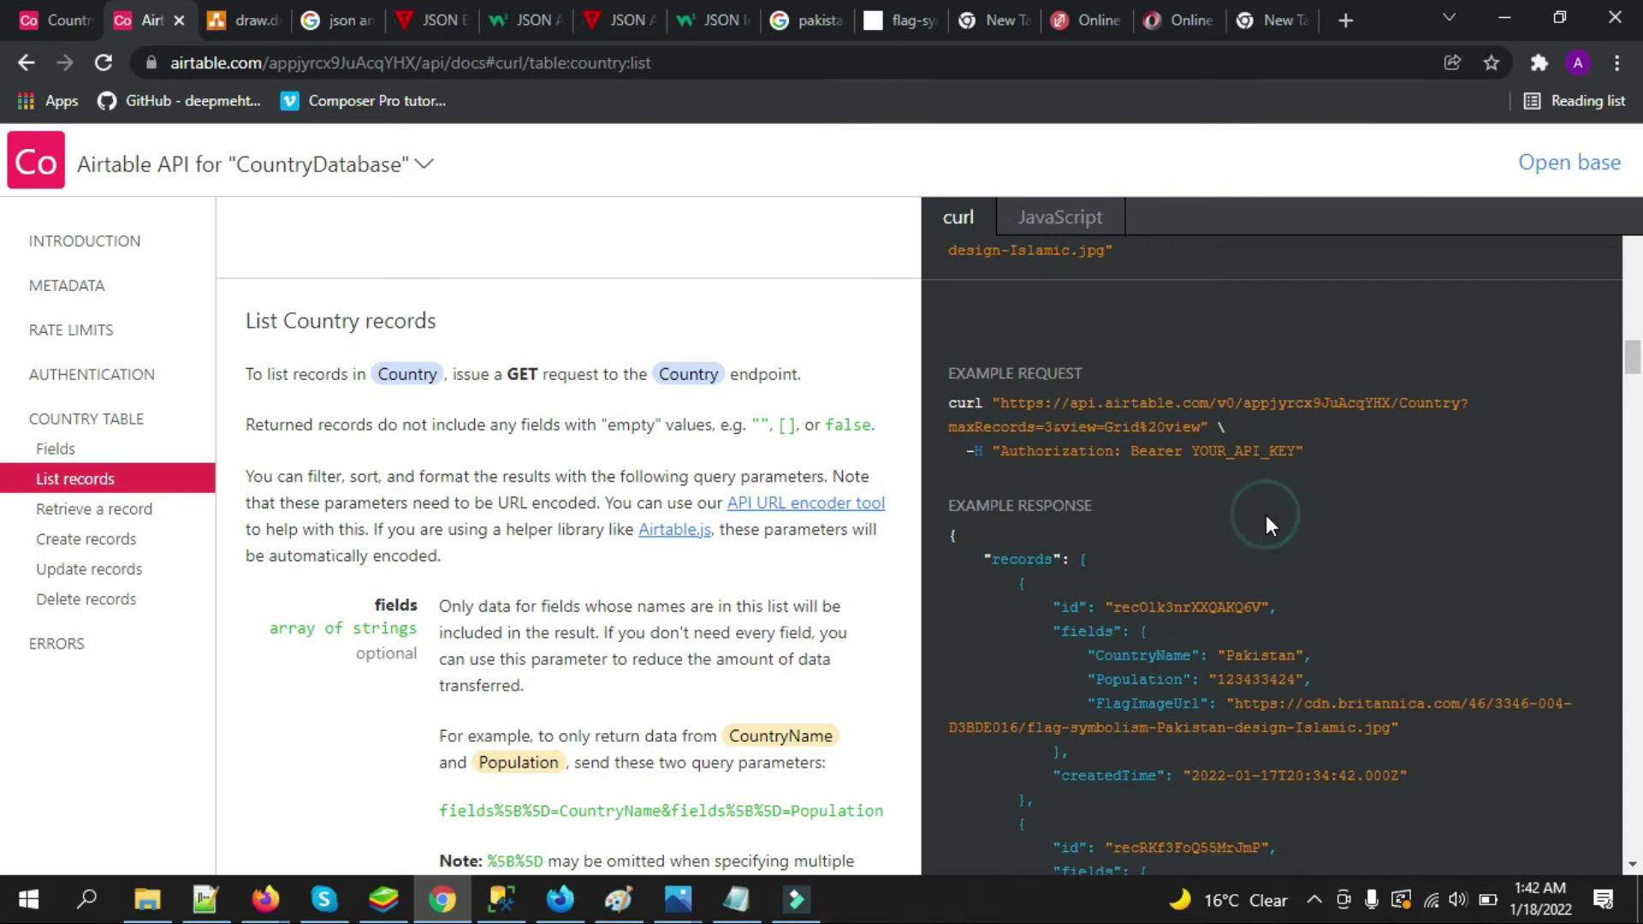
Return to Rate Limits and highlight 'limited to 5' in its paragraph
left_click(89, 331)
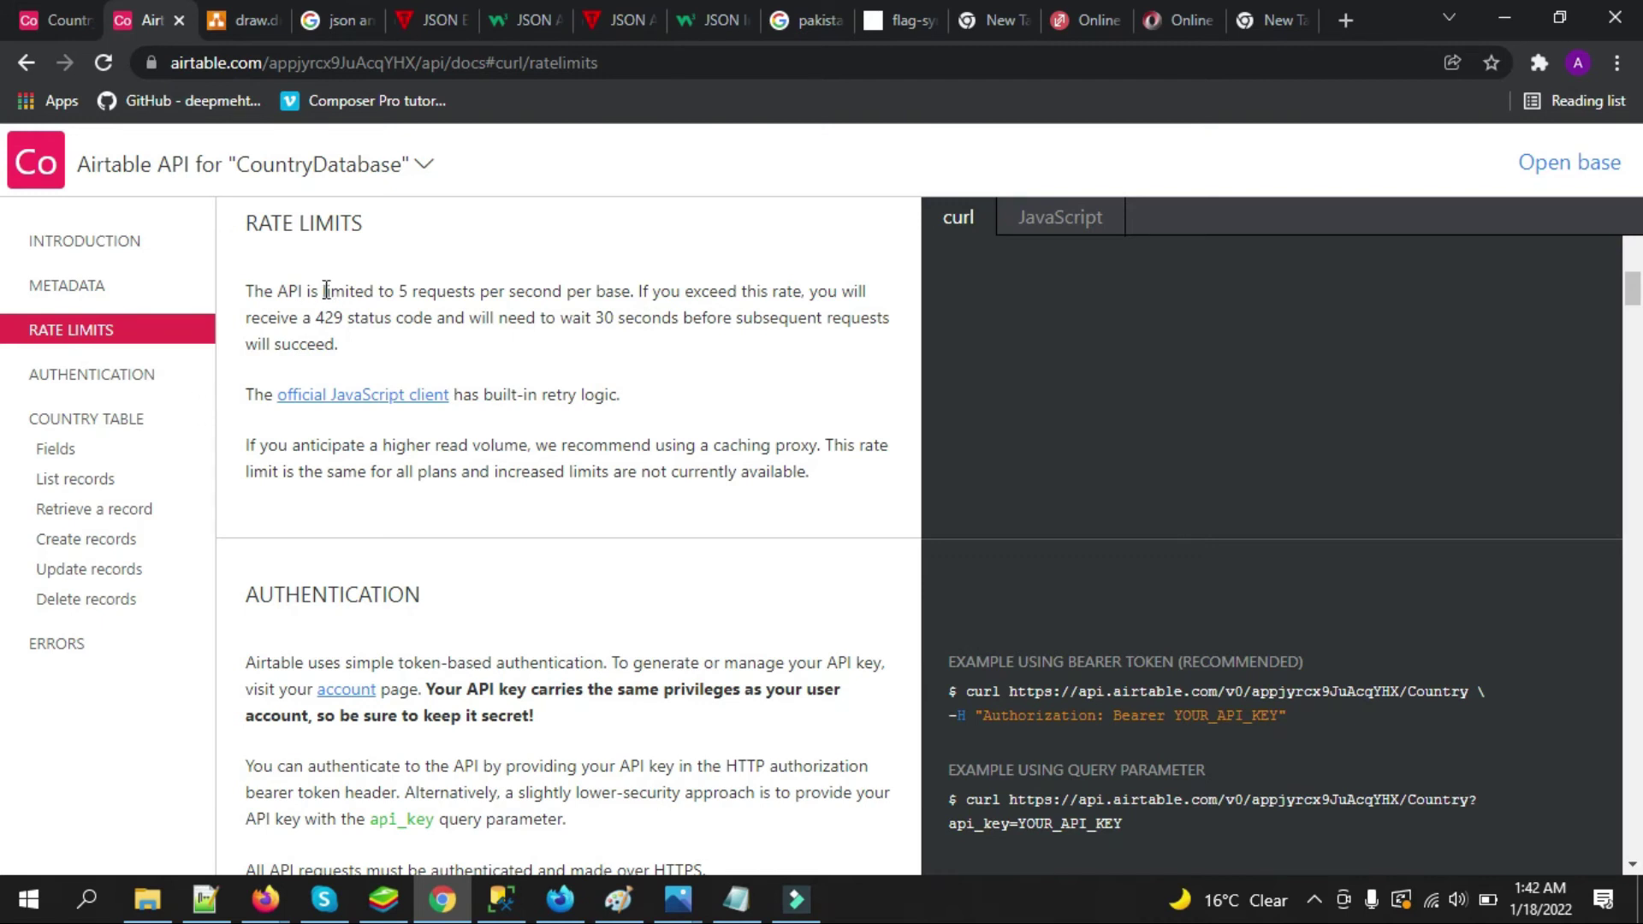
left_click_drag(320, 291, 430, 294)
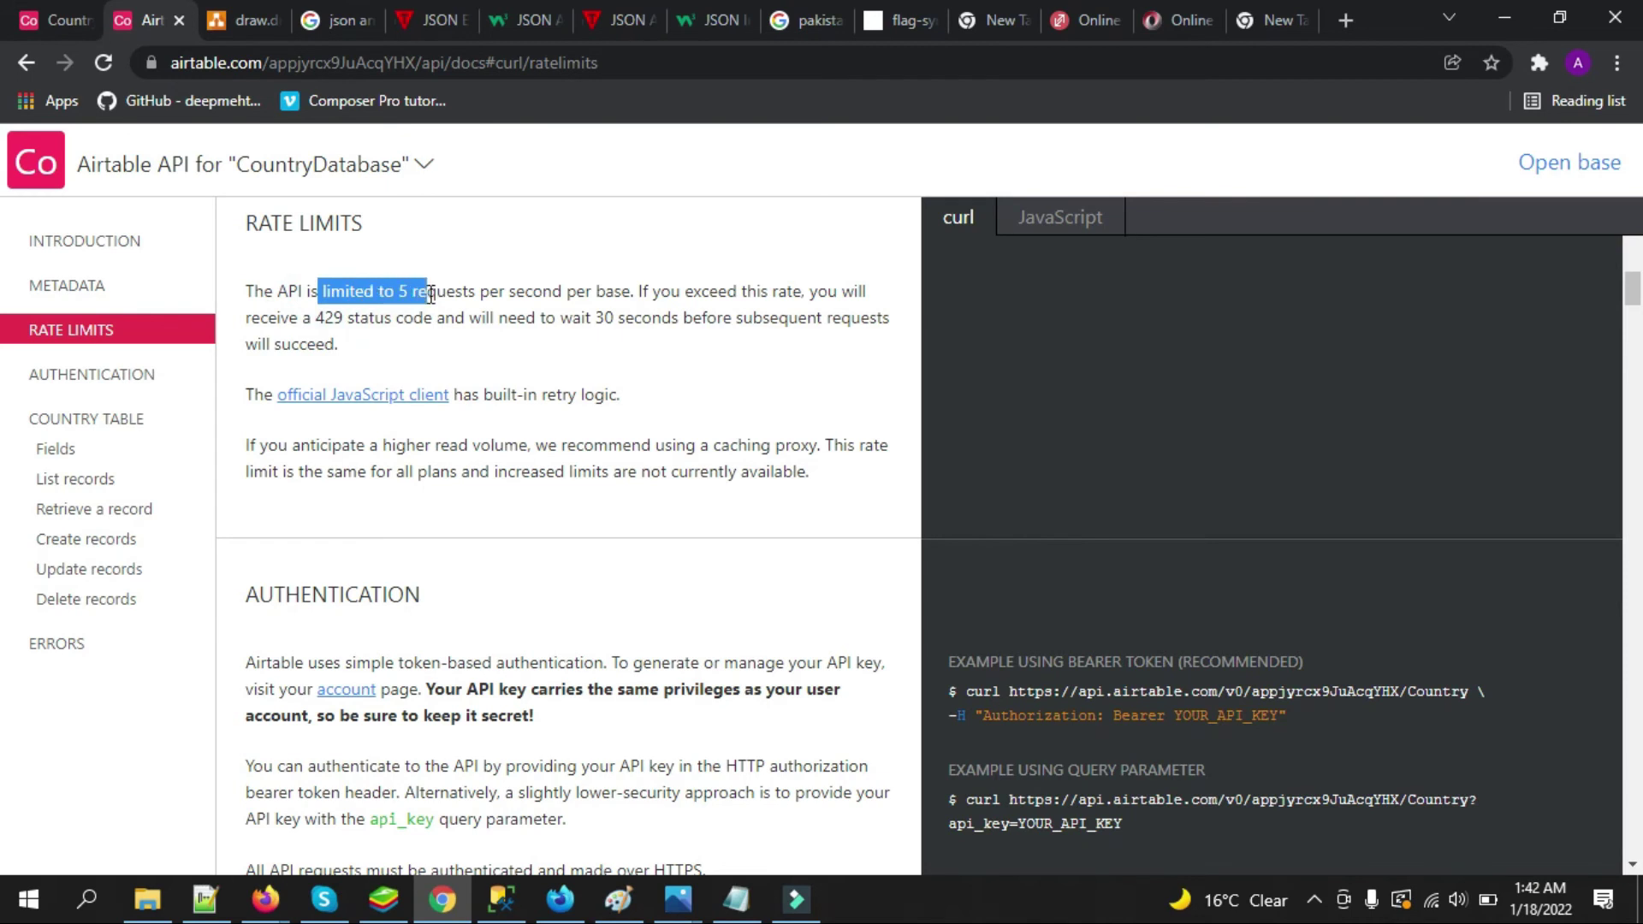
Highlight the Retrieve a Country record request URL, then return to the CountryDatabase base
left_click(124, 510)
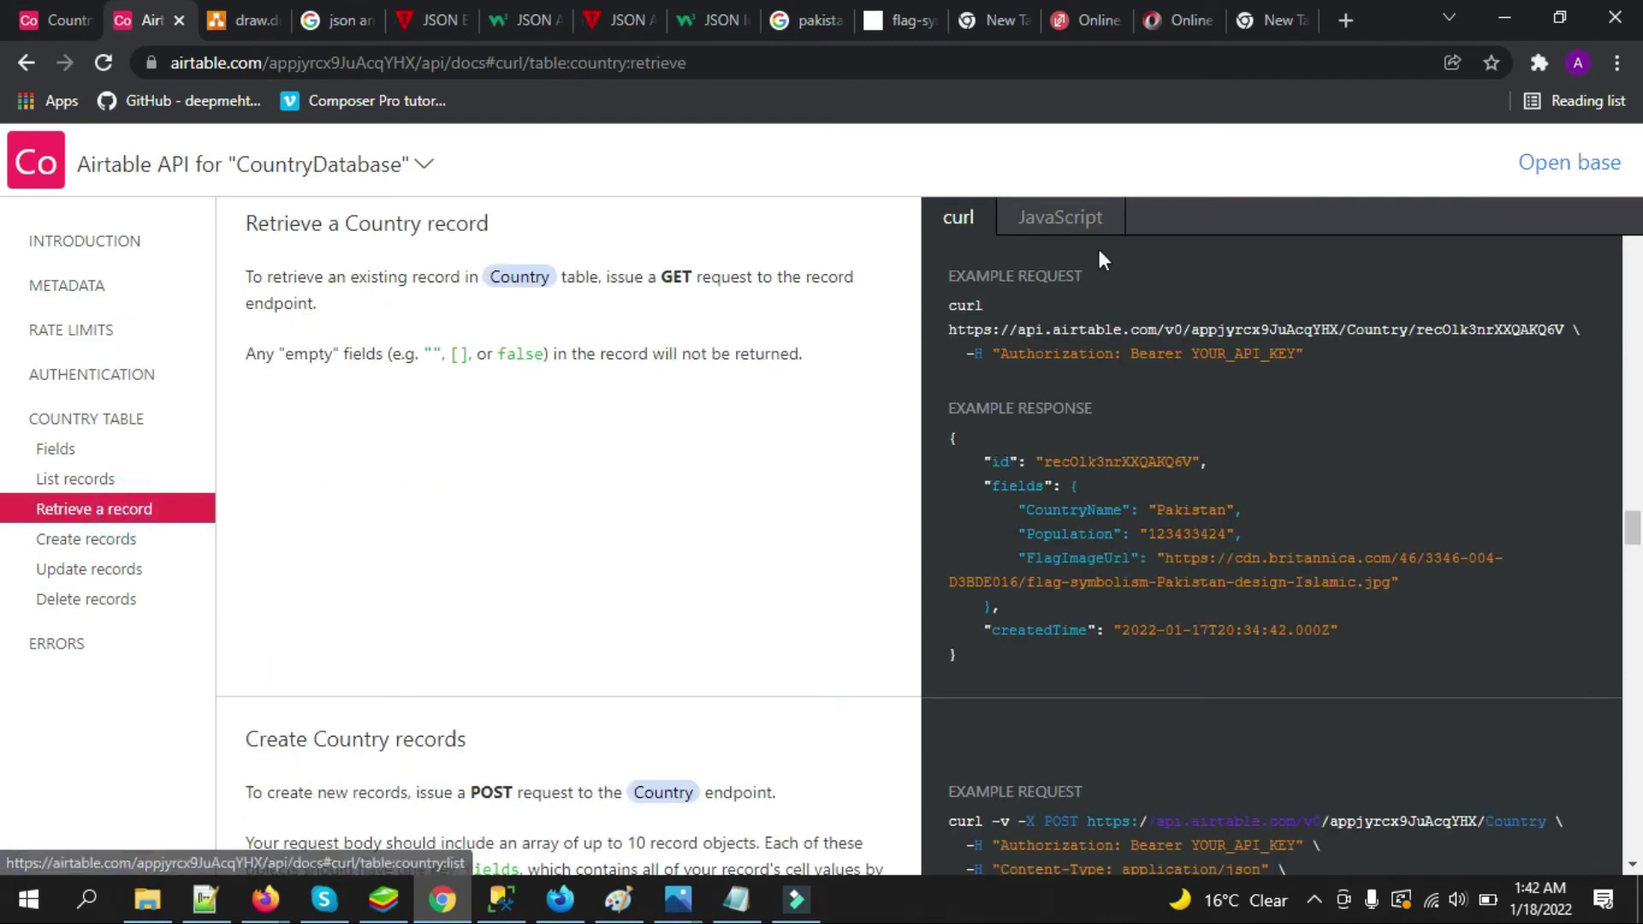
left_click_drag(1188, 354, 1295, 352)
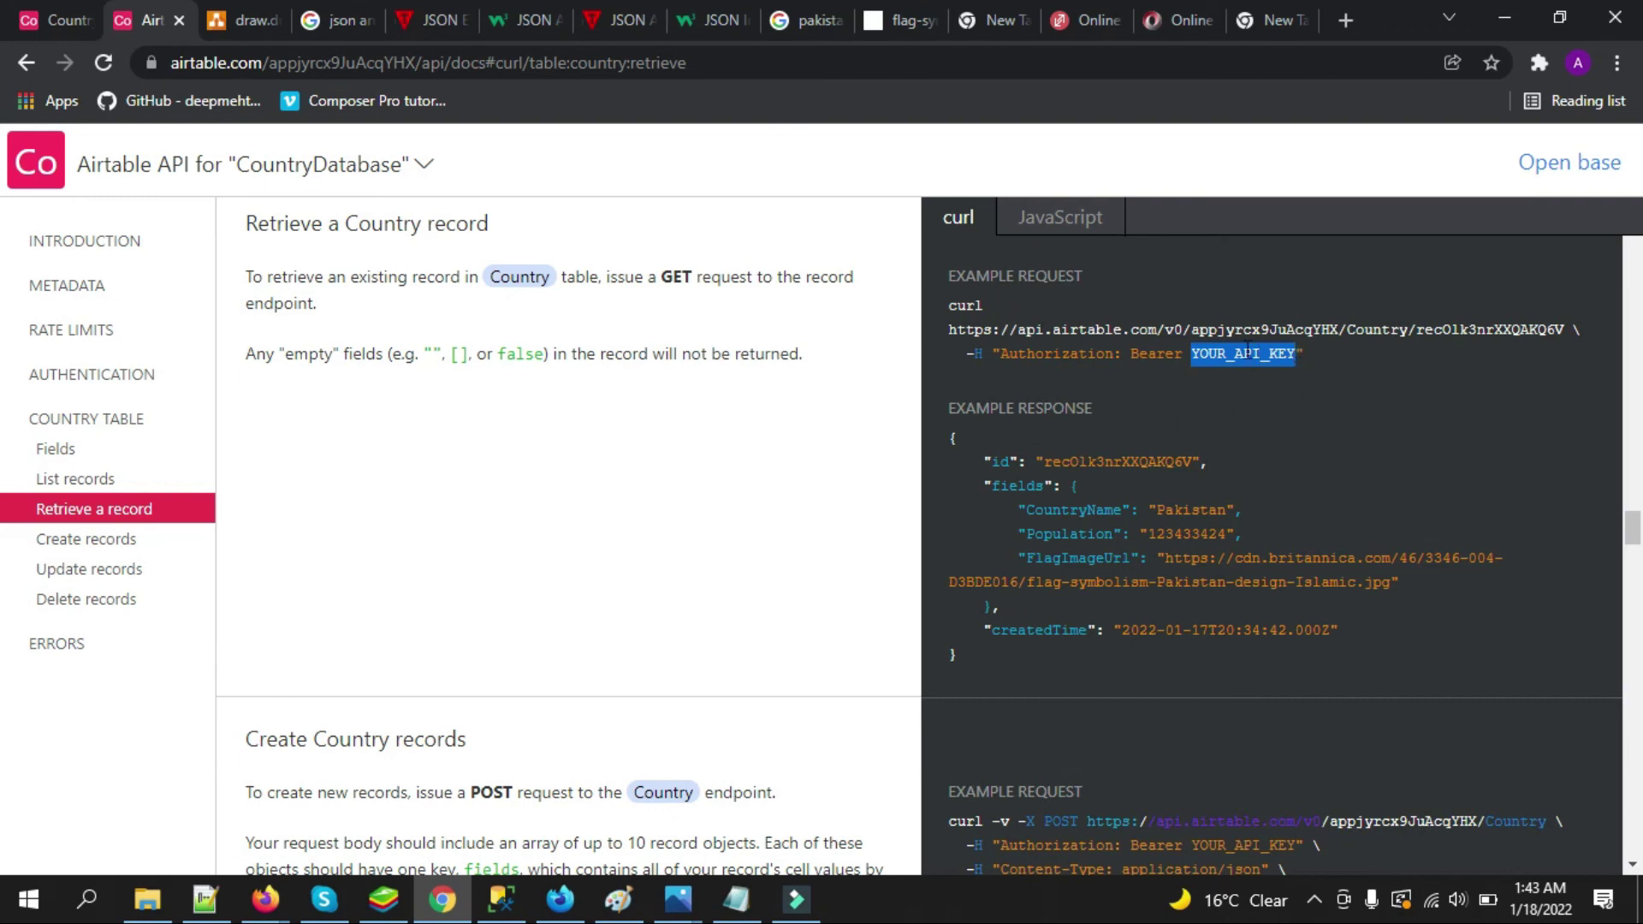
left_click(74, 12)
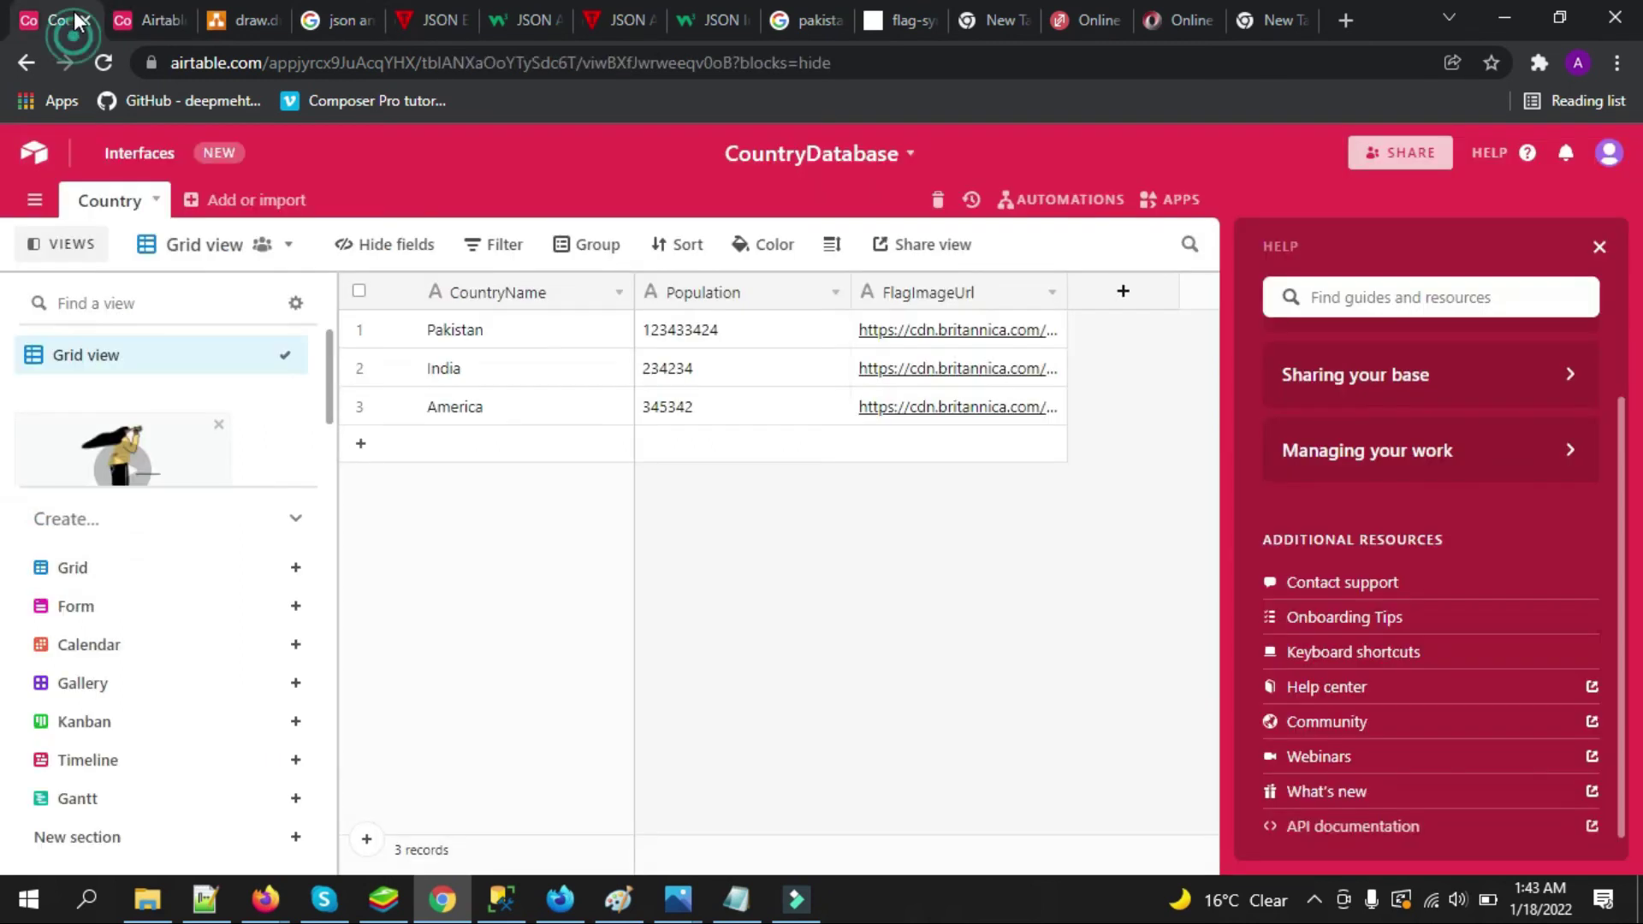
Open the account page from the avatar menu and generate a personal API key
left_click(1610, 158)
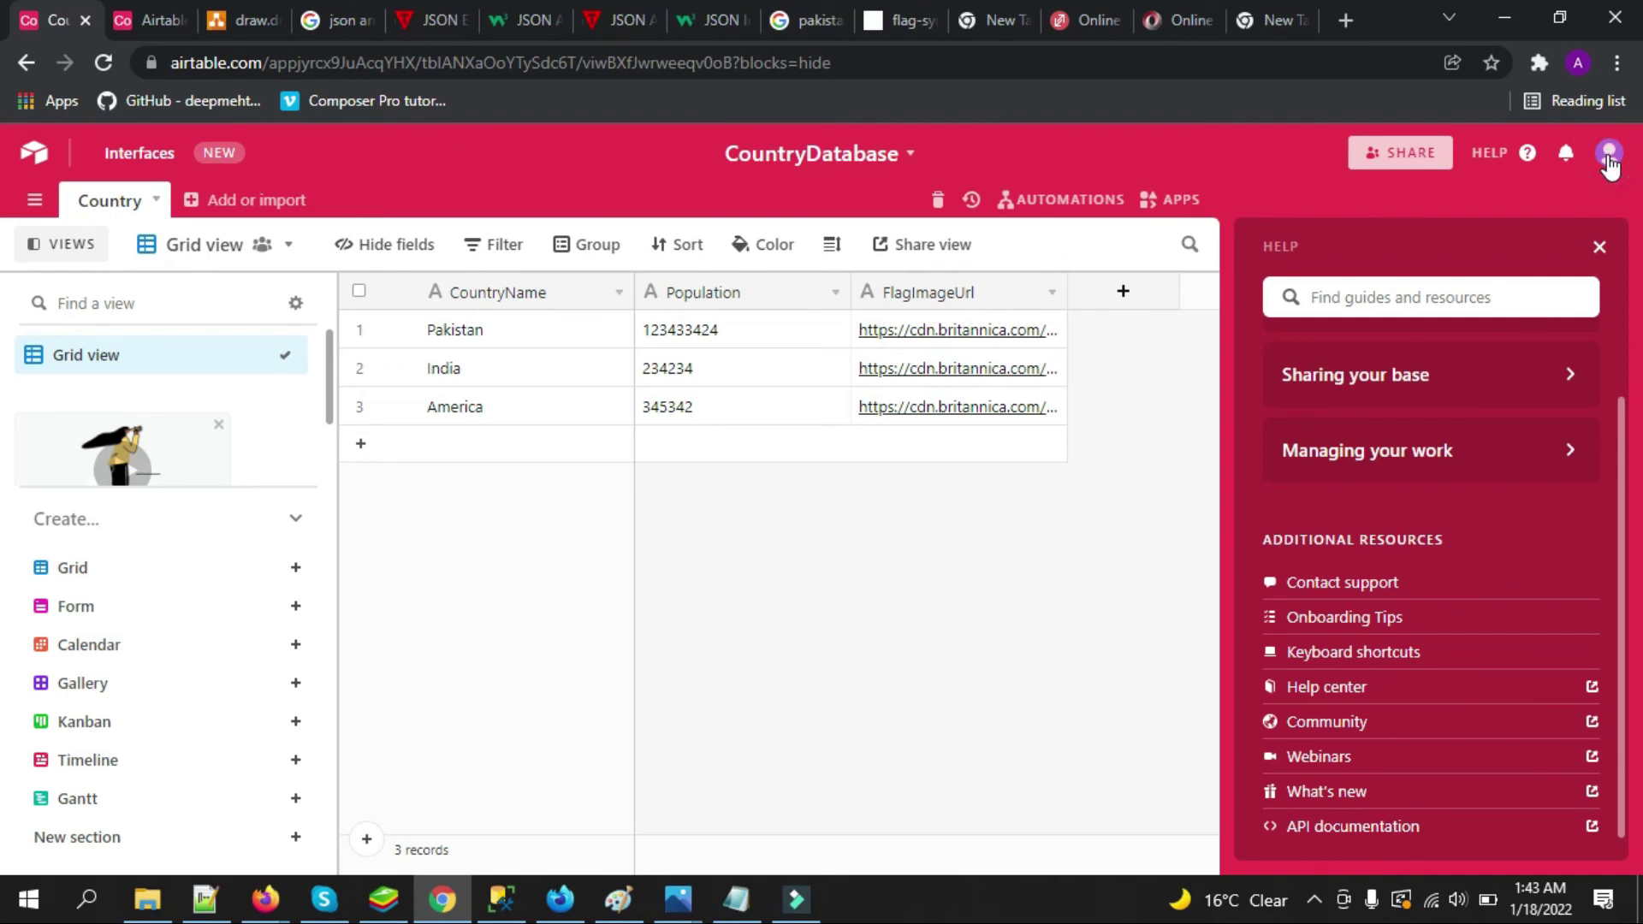
left_click(1610, 159)
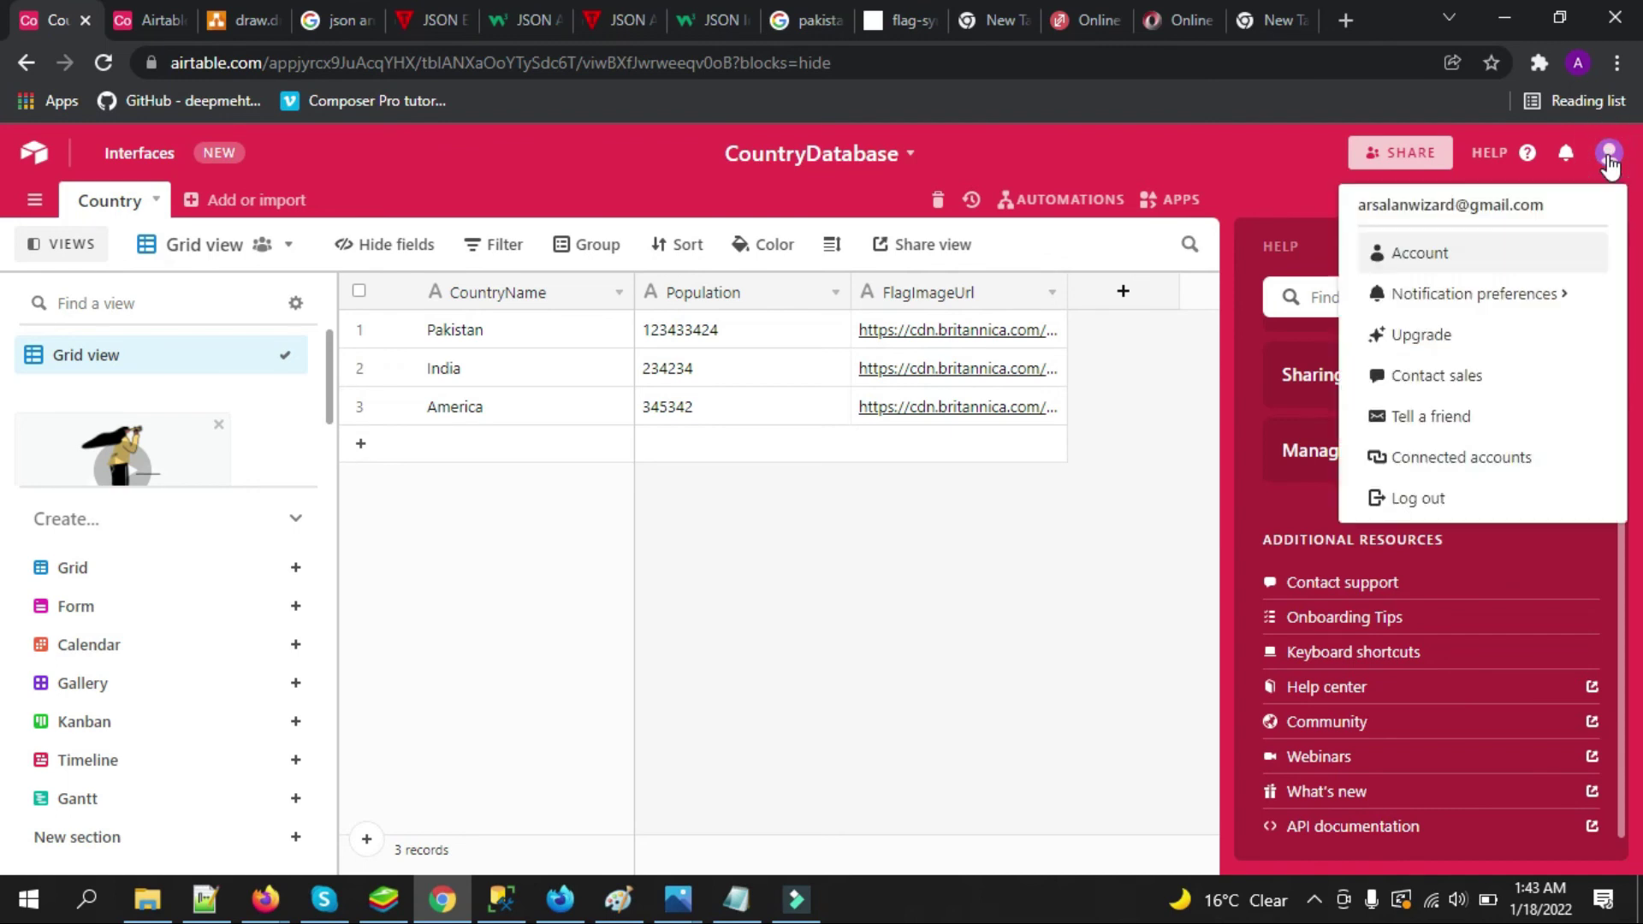
left_click(1464, 267)
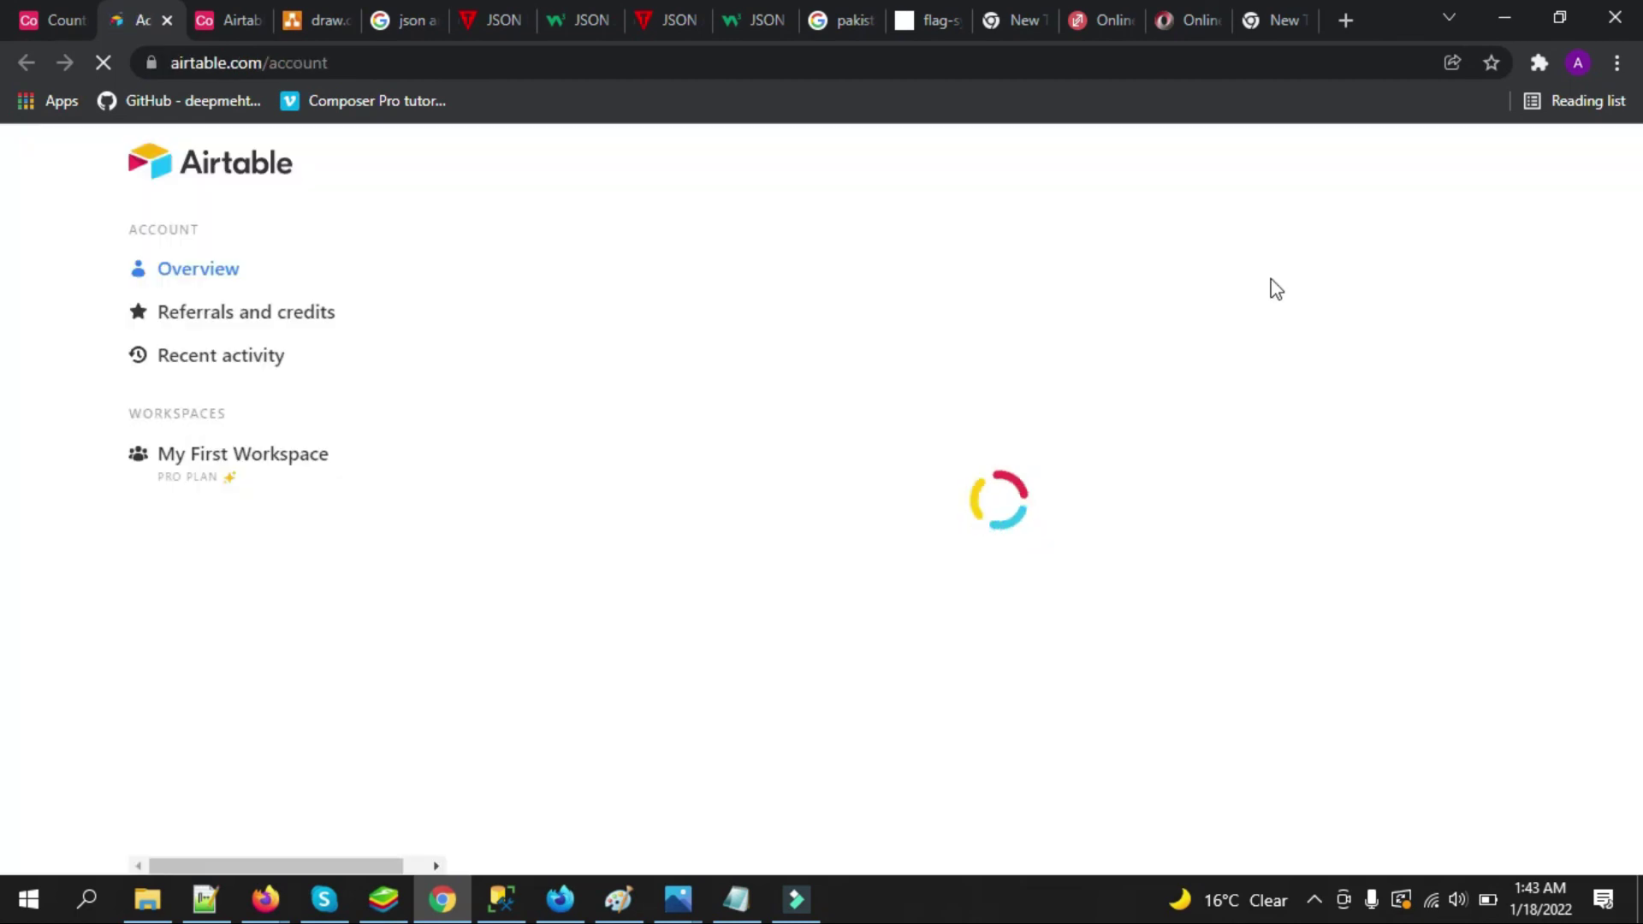
scroll(4, 329, "down", 2)
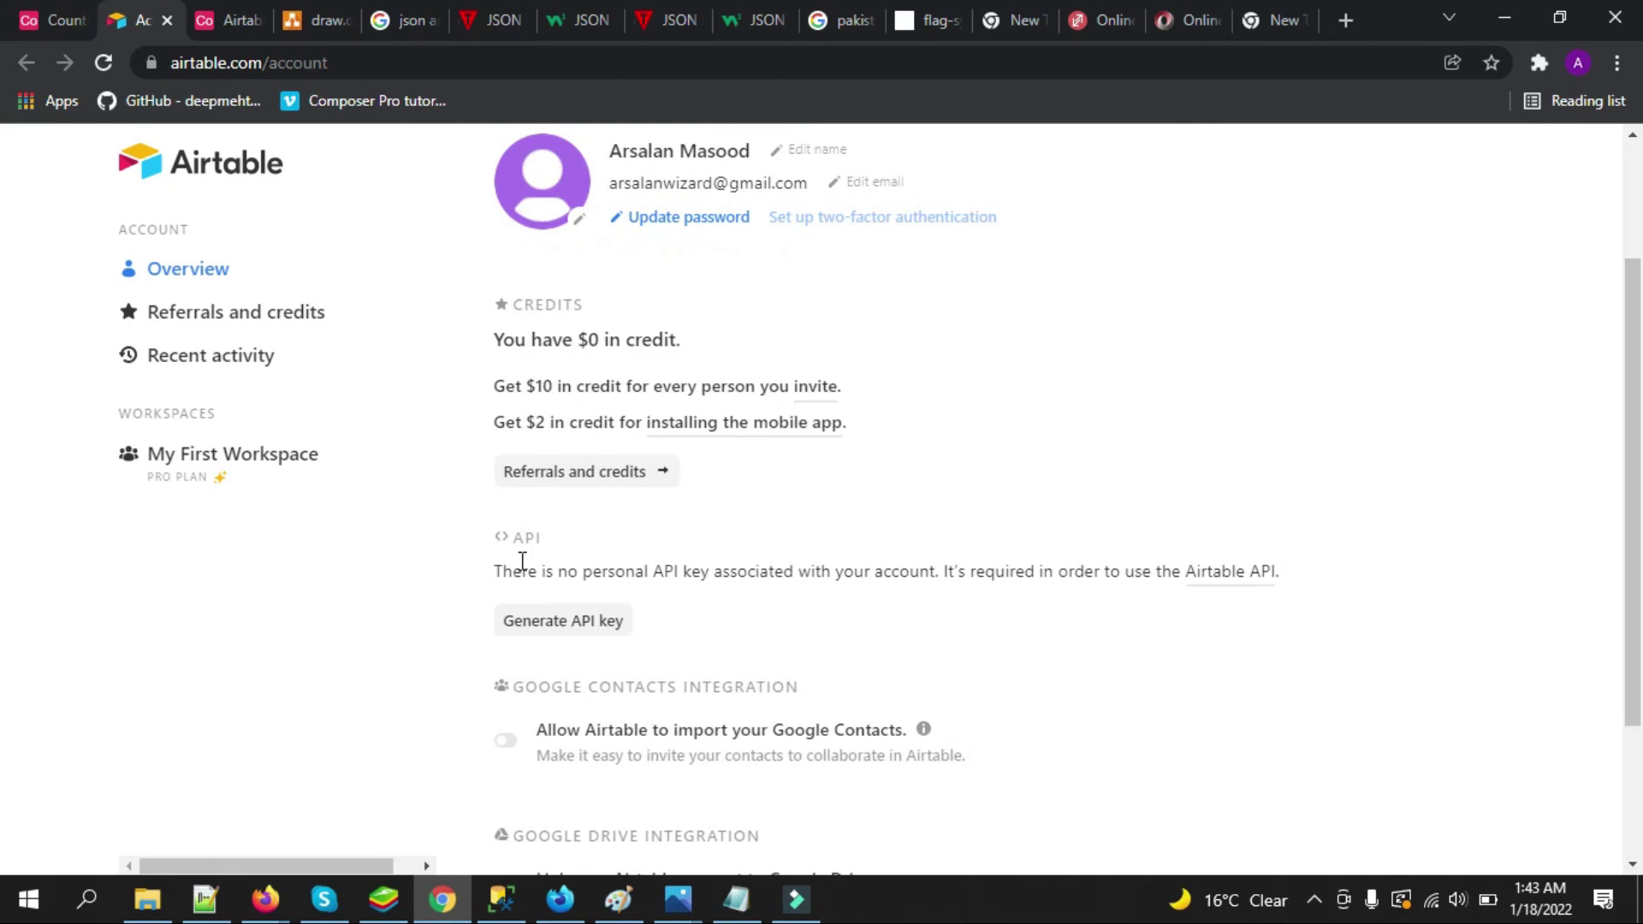
left_click(515, 631)
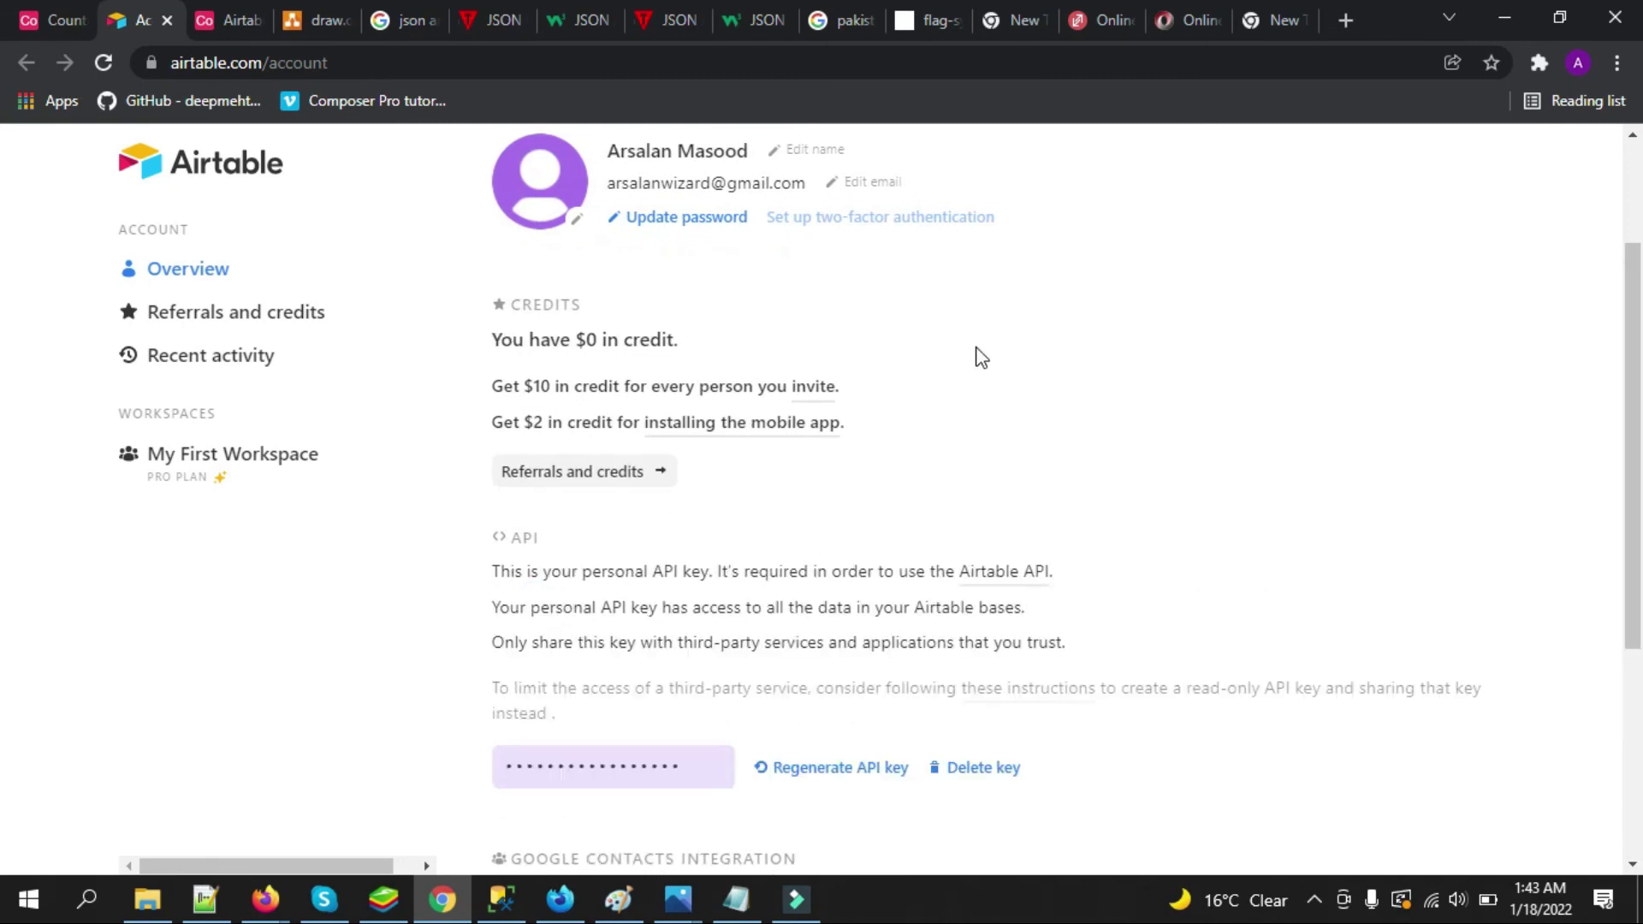
Reveal and select the new API key, then request its regeneration
left_click(711, 772)
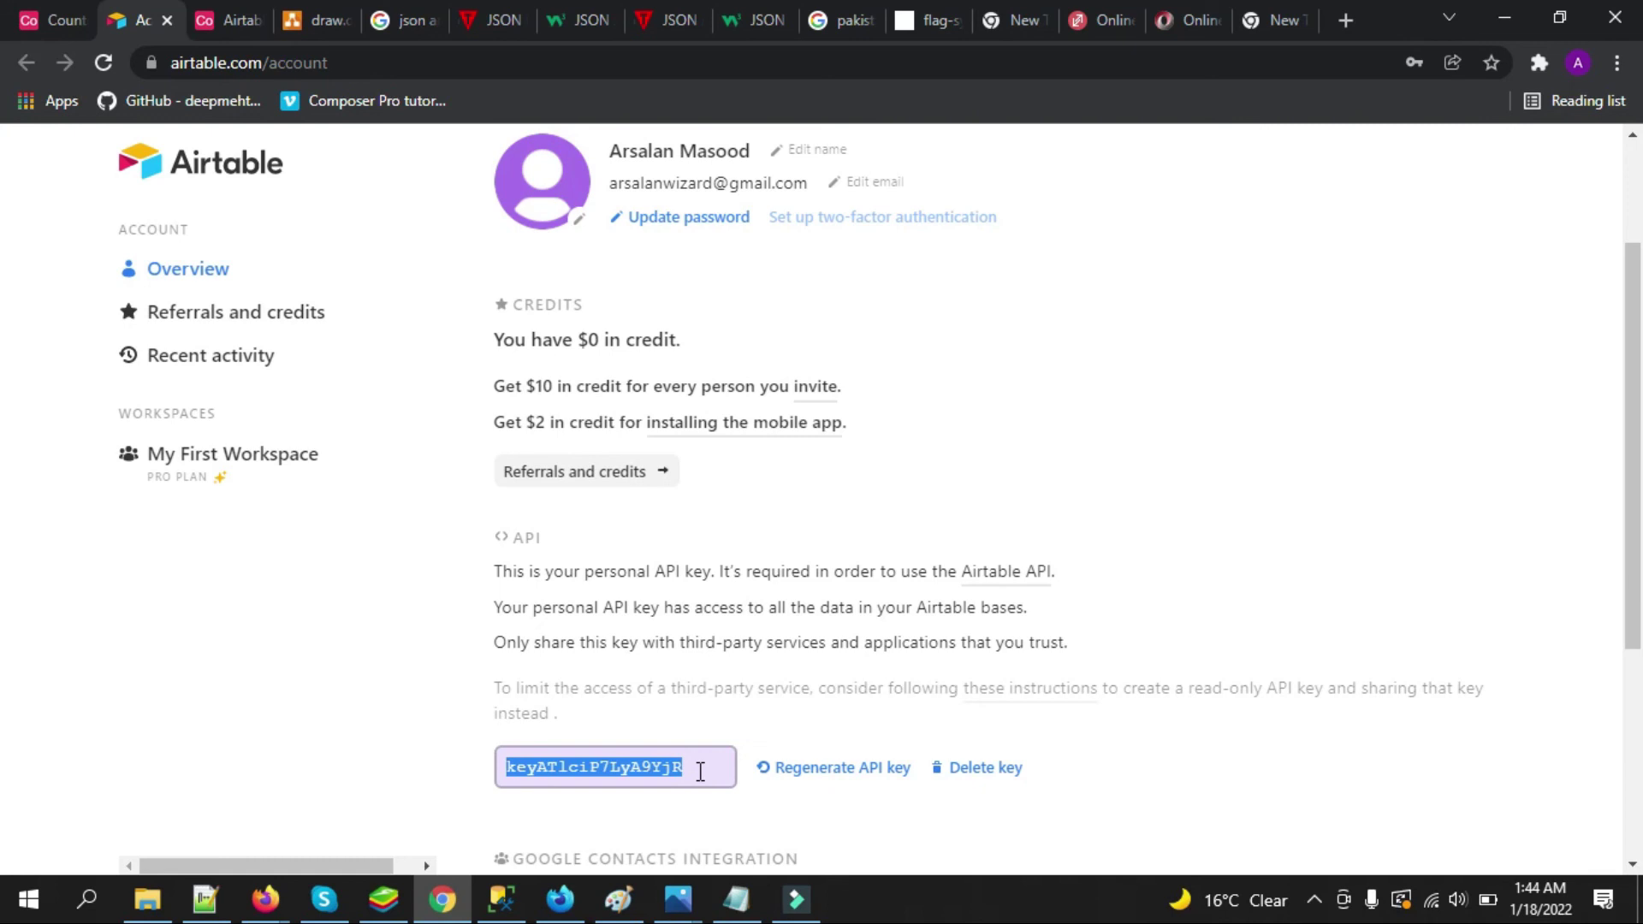
left_click(625, 772)
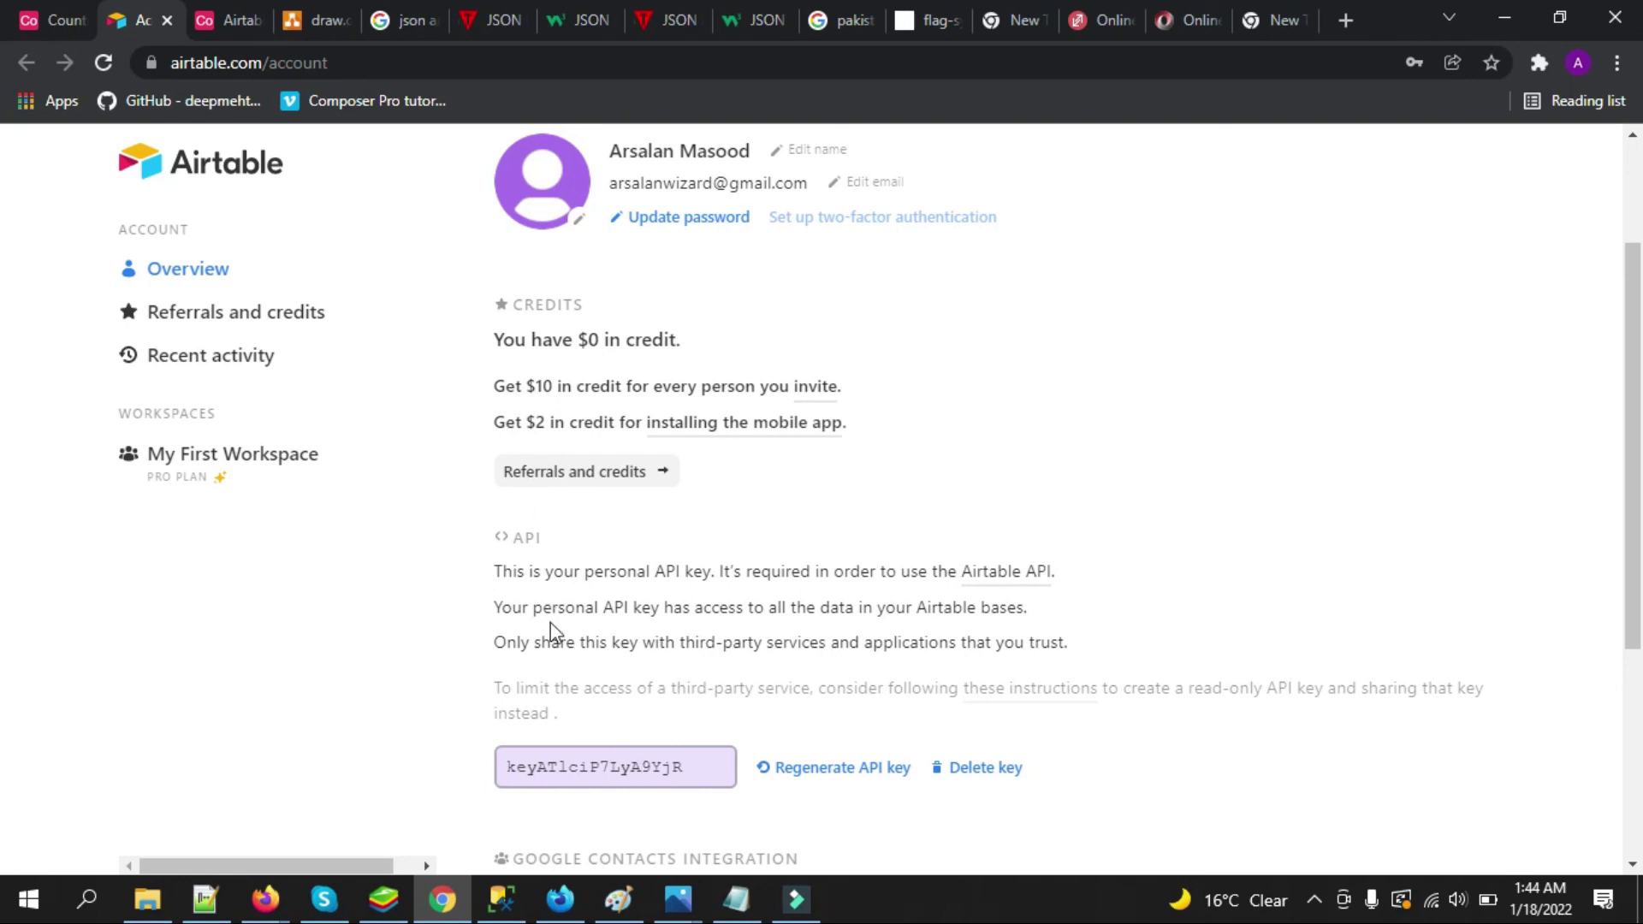
left_click_drag(690, 761, 509, 766)
left_click(686, 690)
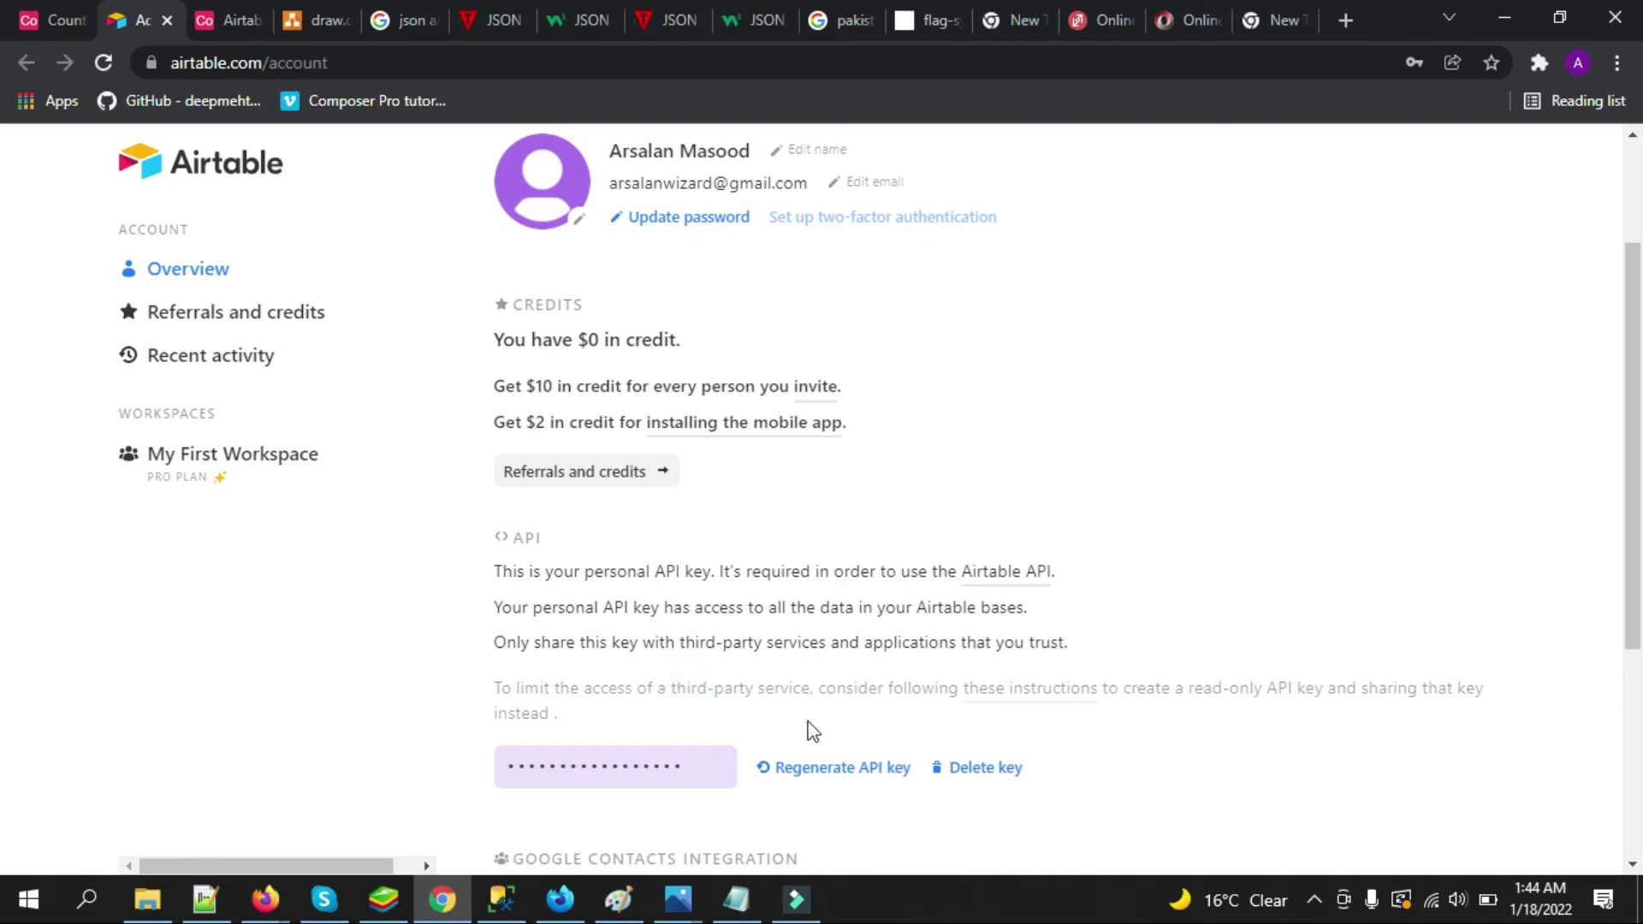
left_click(698, 773)
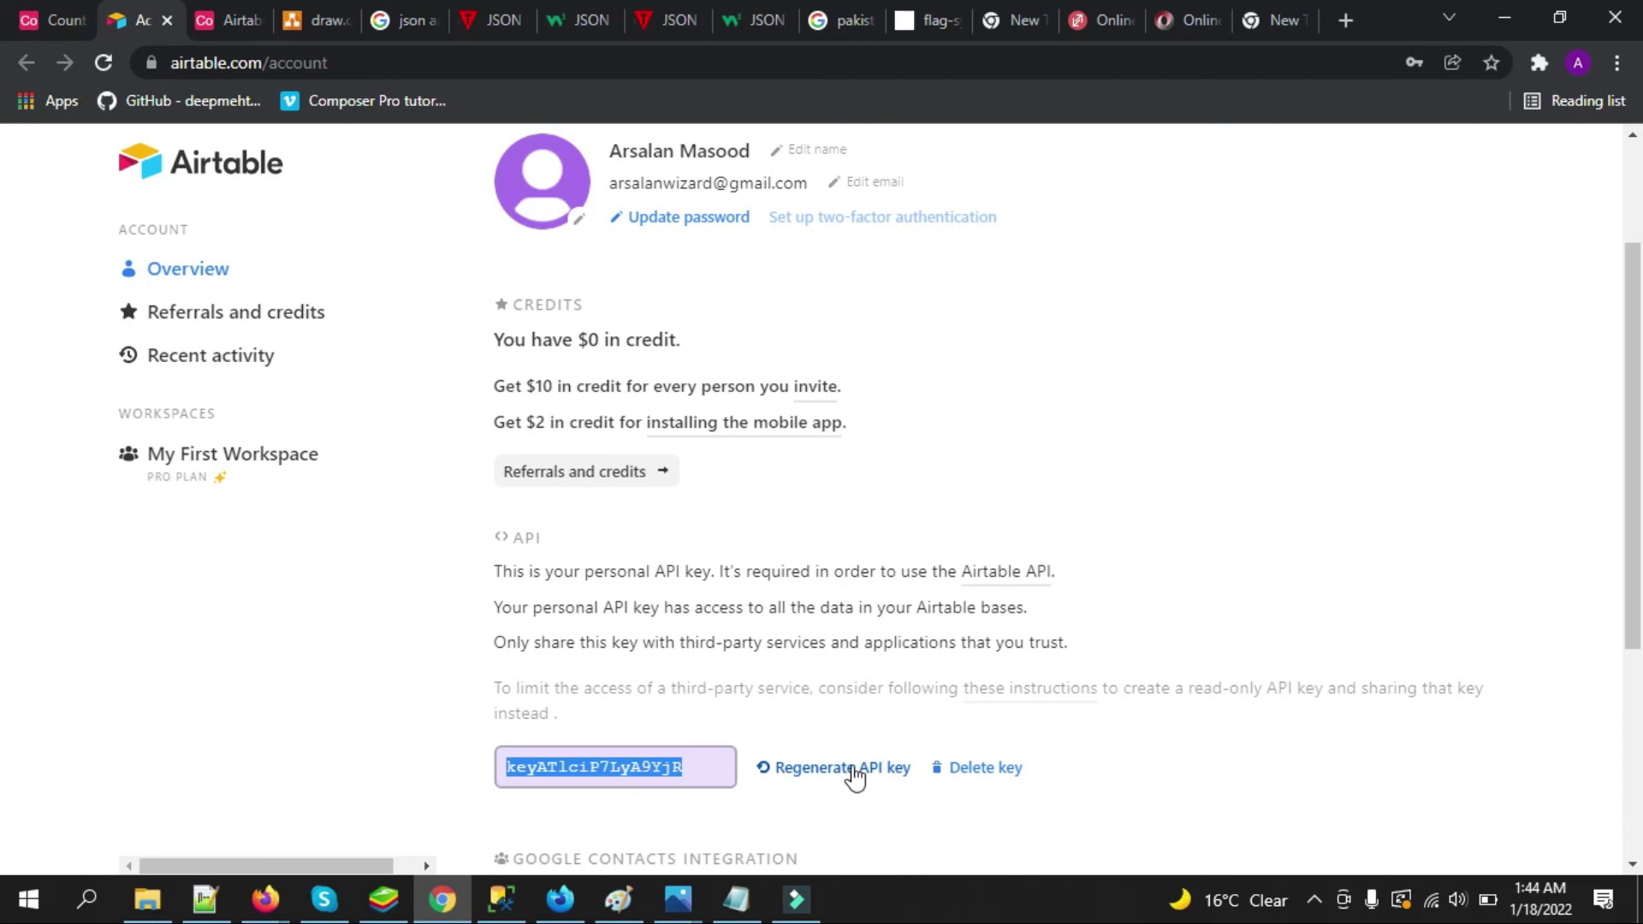
left_click(854, 775)
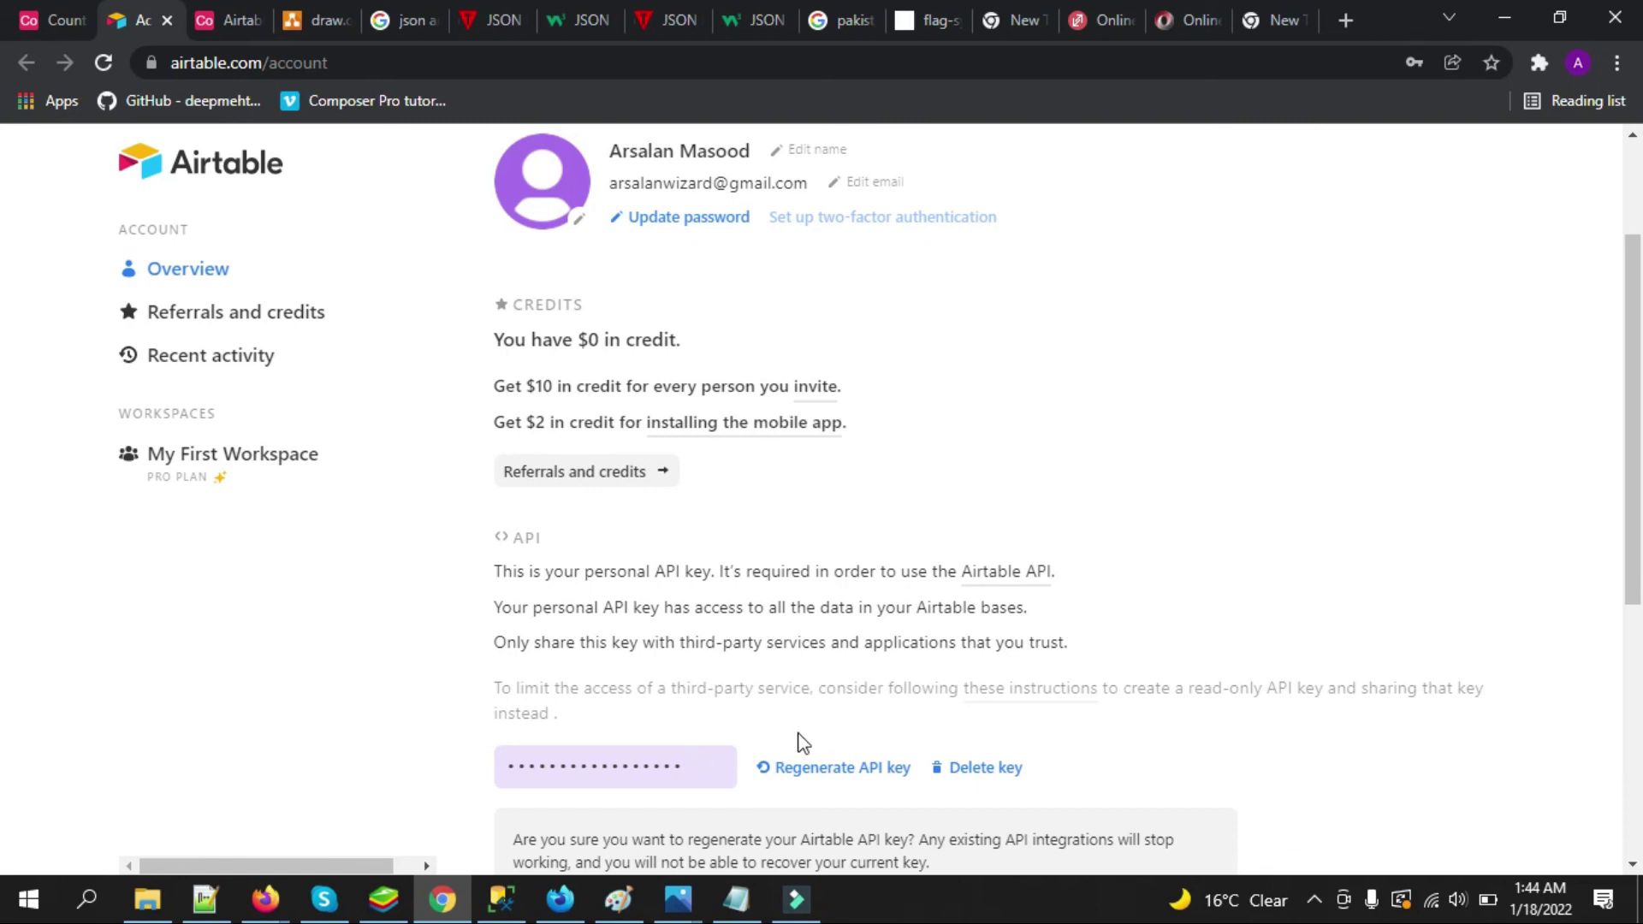
Return to the Retrieve a Country record docs, select the example request URL, and bring up Photos
left_click(86, 13)
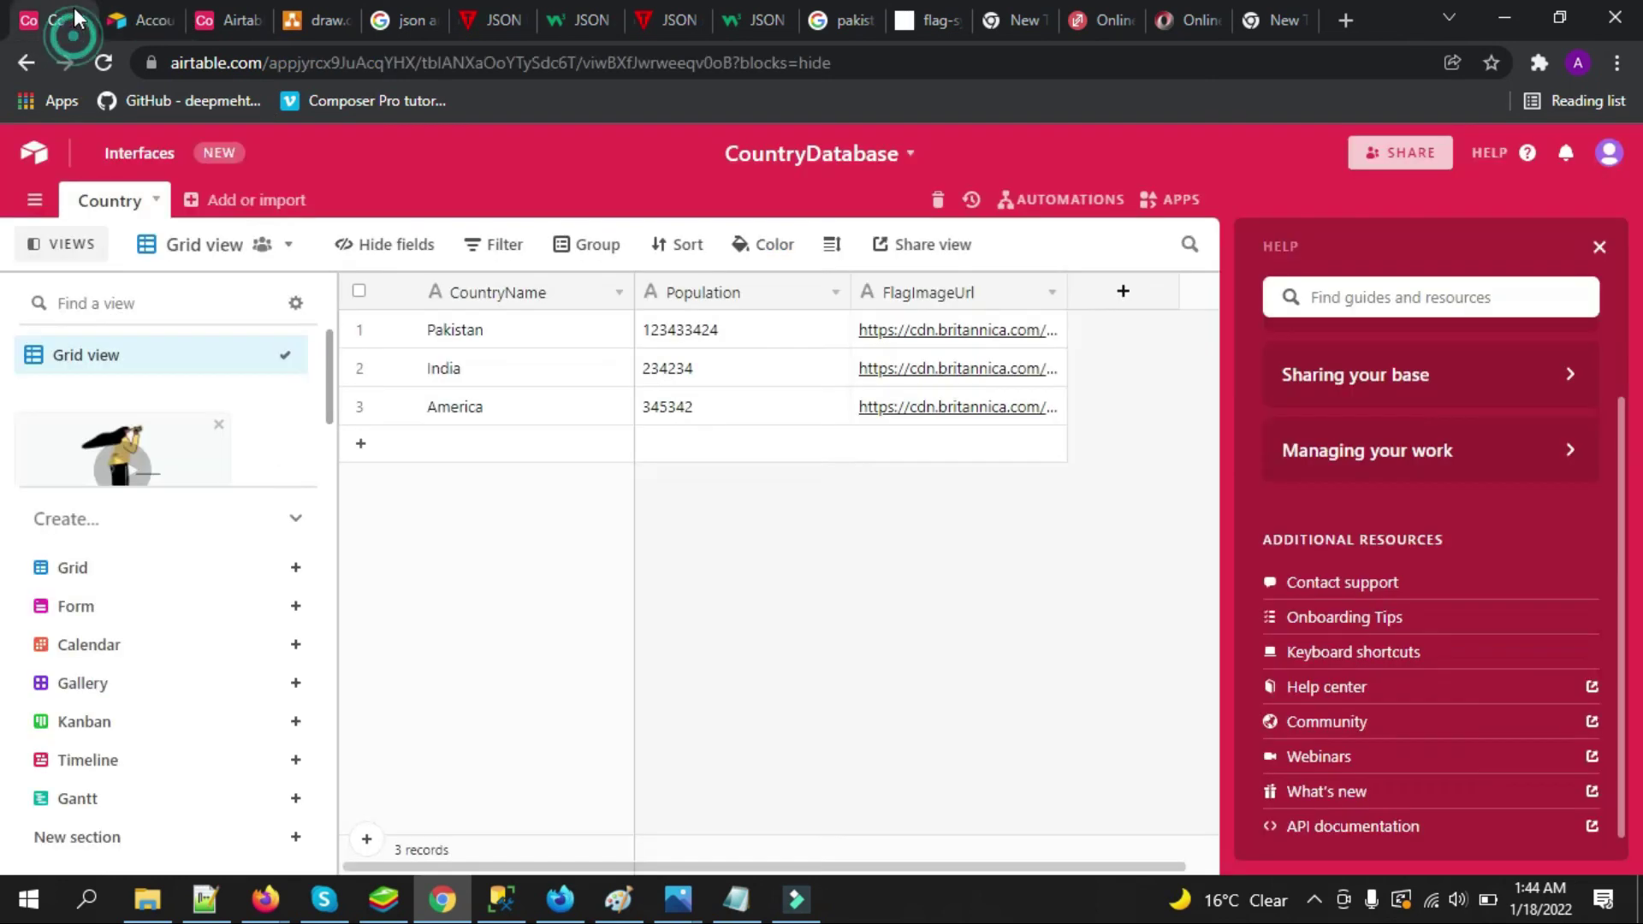
left_click(225, 20)
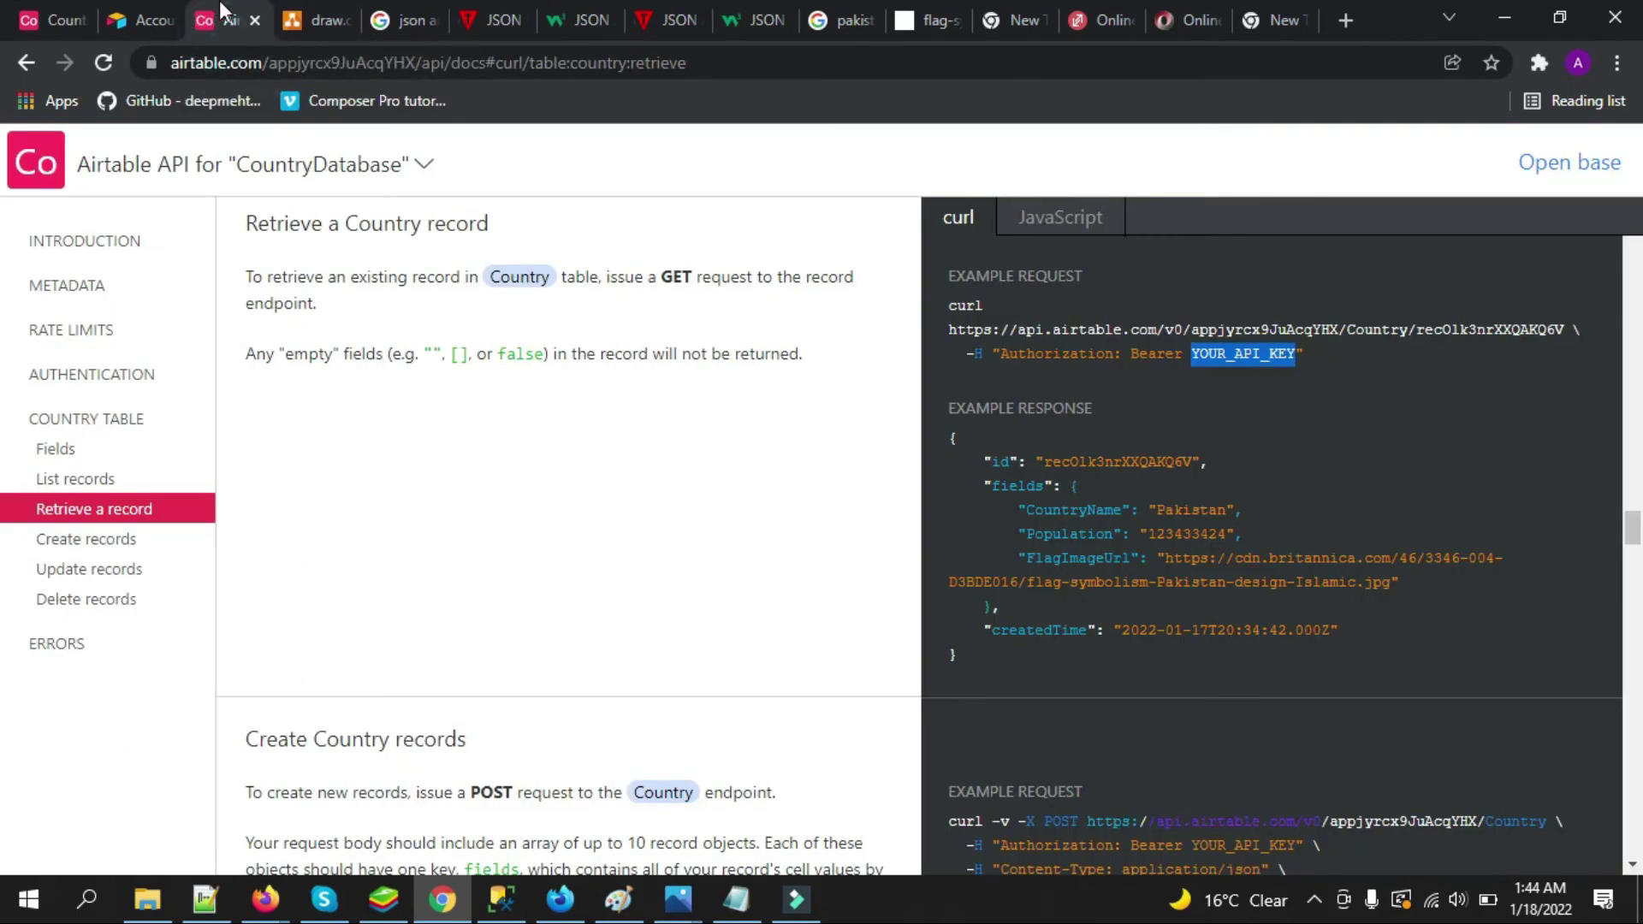
left_click(1182, 377)
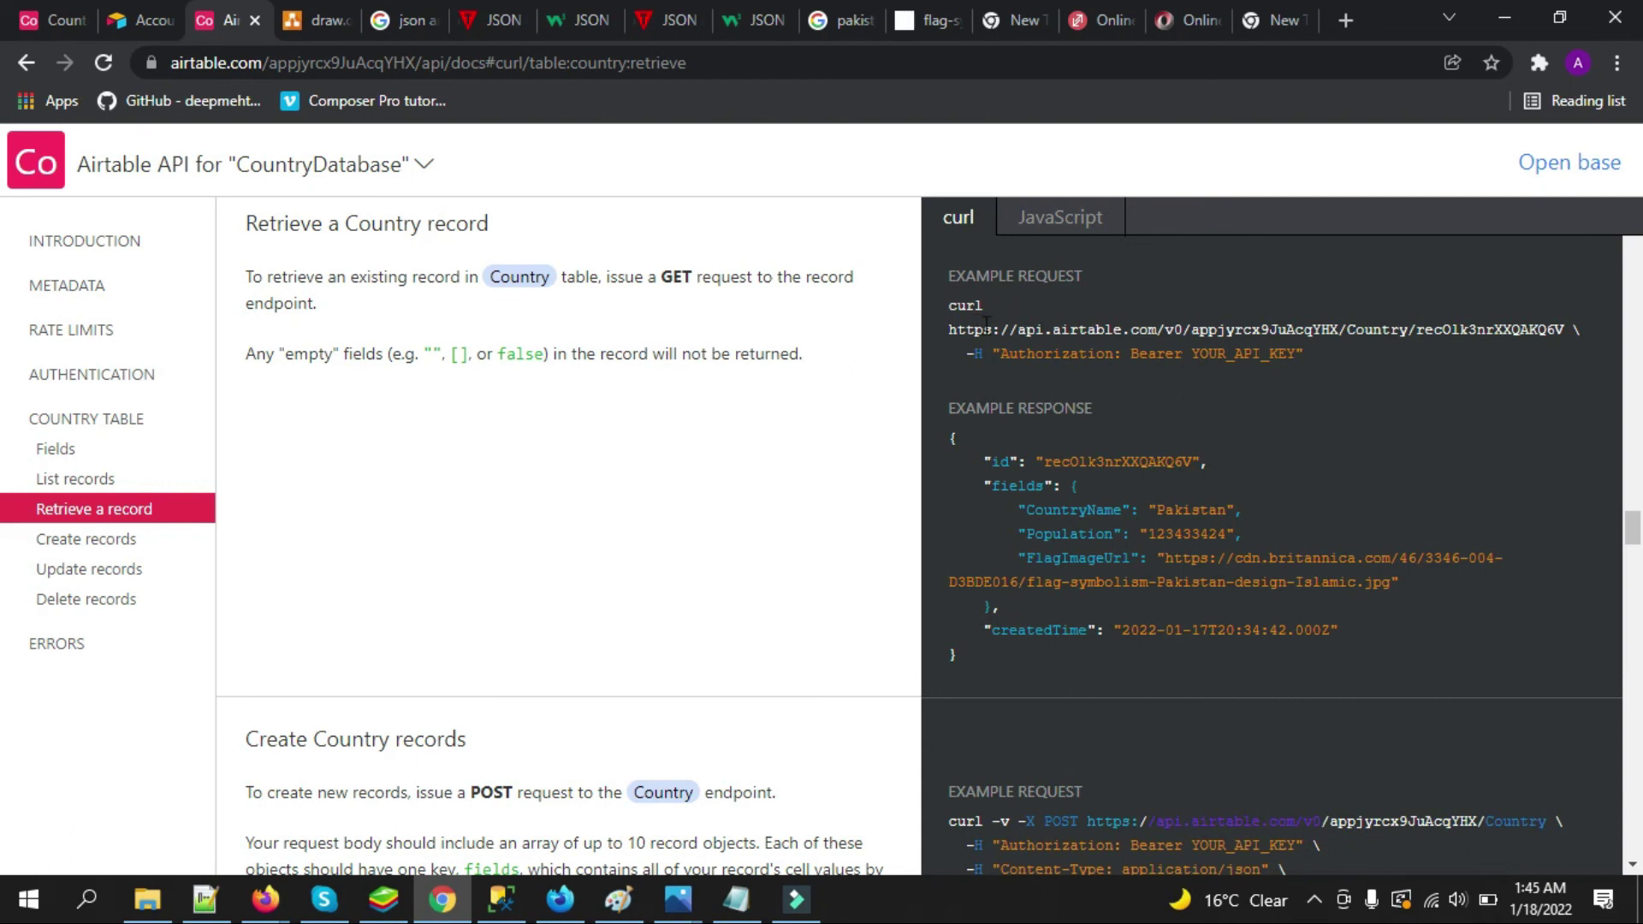
left_click_drag(947, 328, 1560, 324)
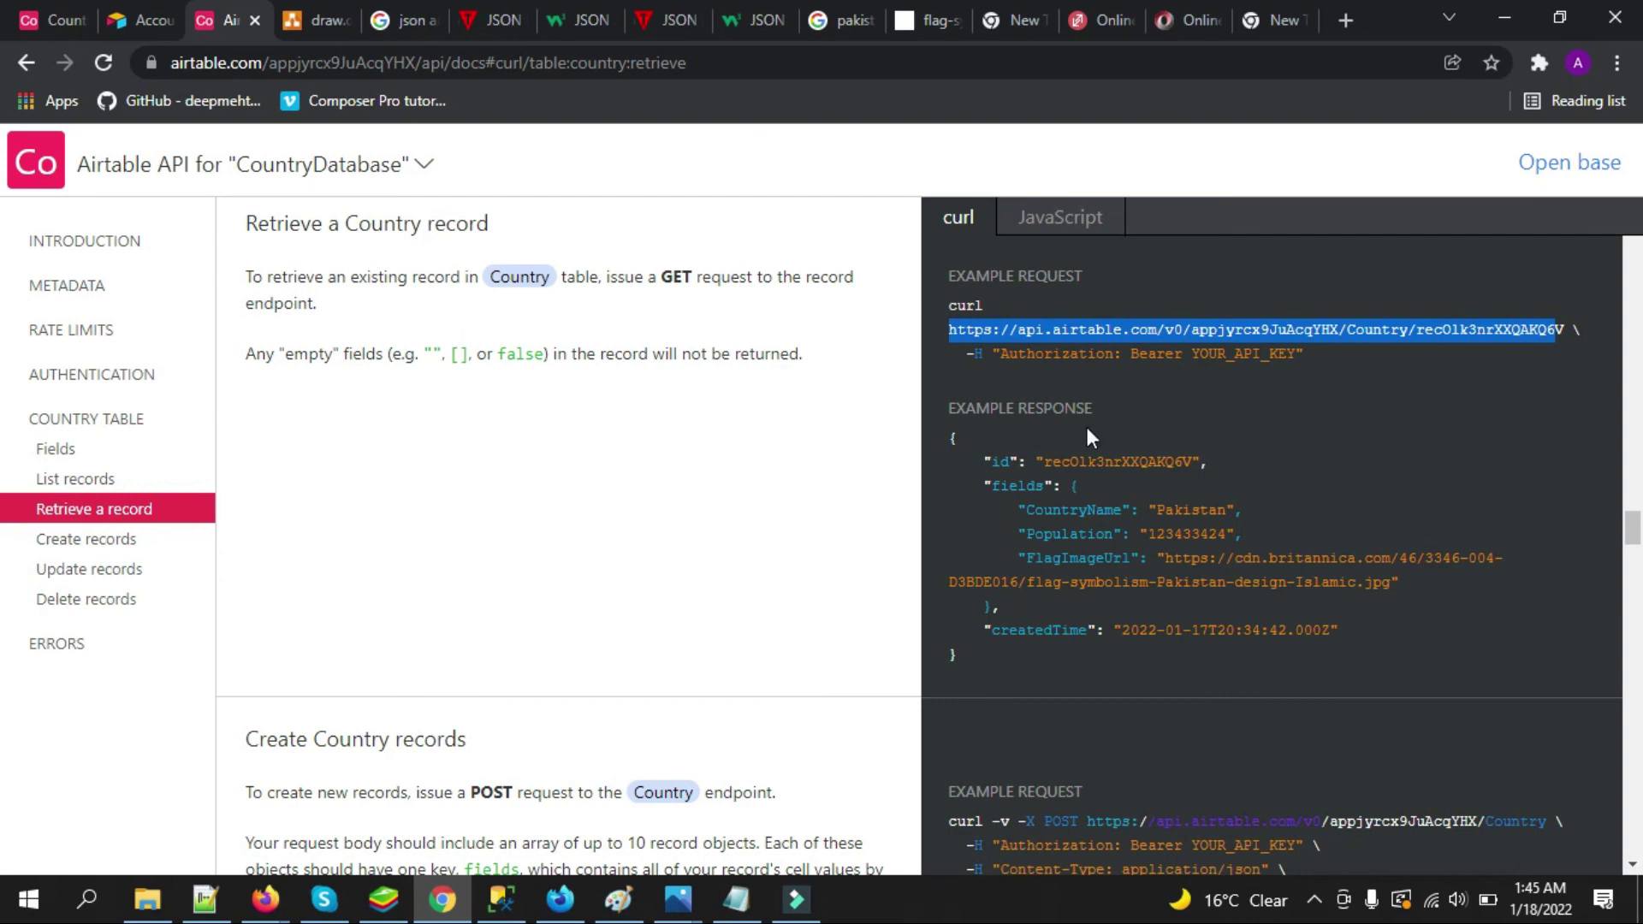
left_click(678, 900)
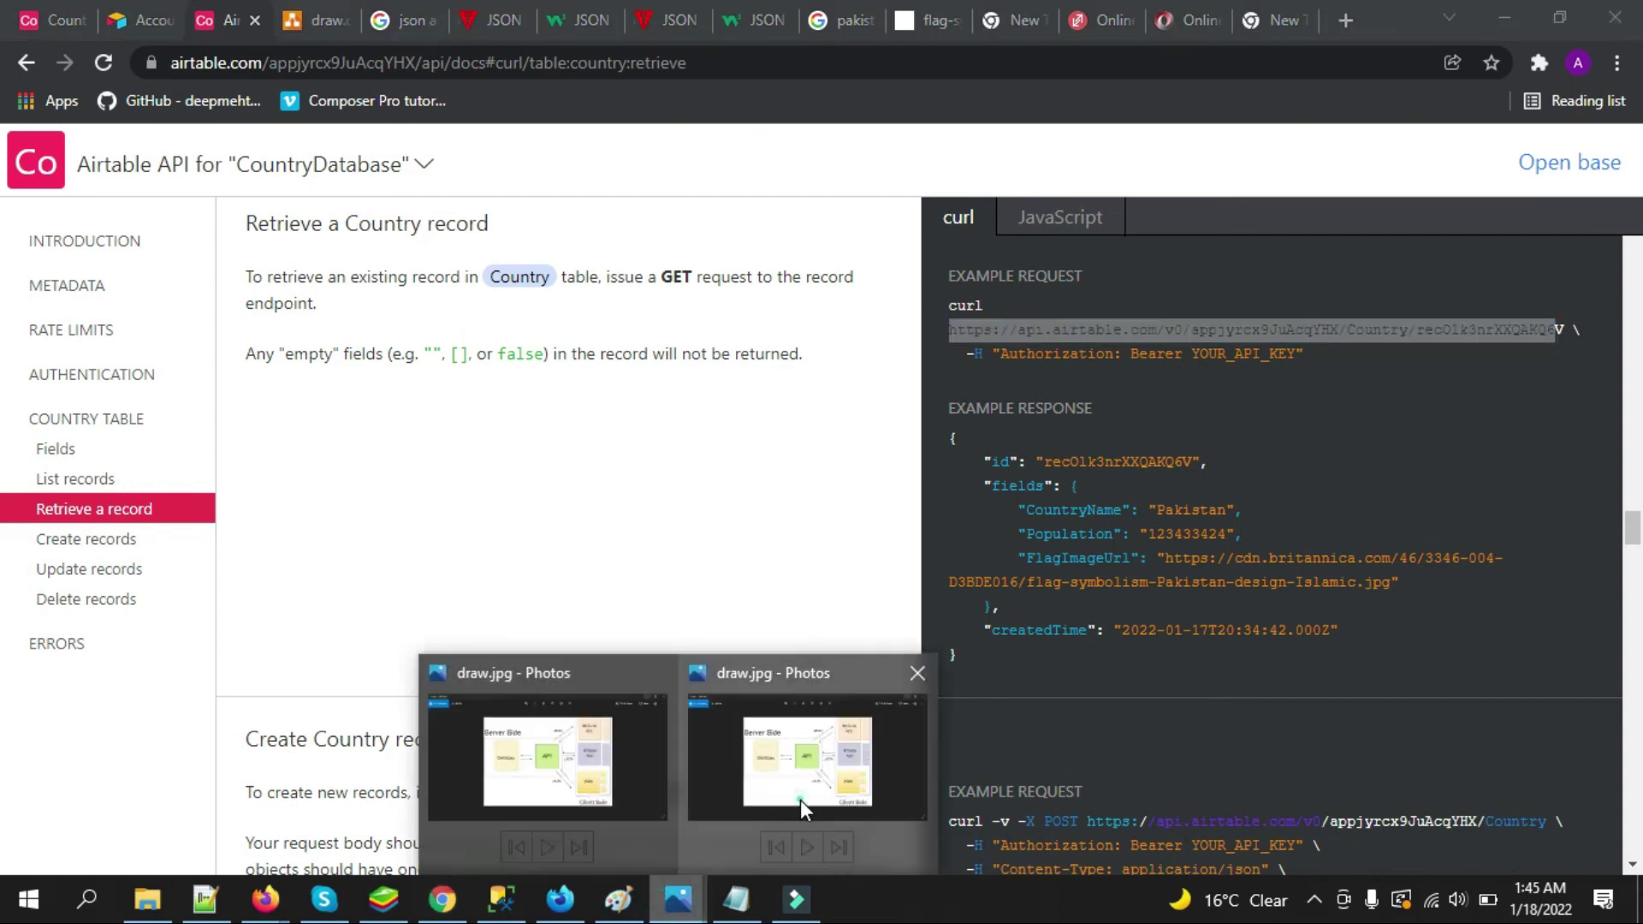
left_click(799, 800)
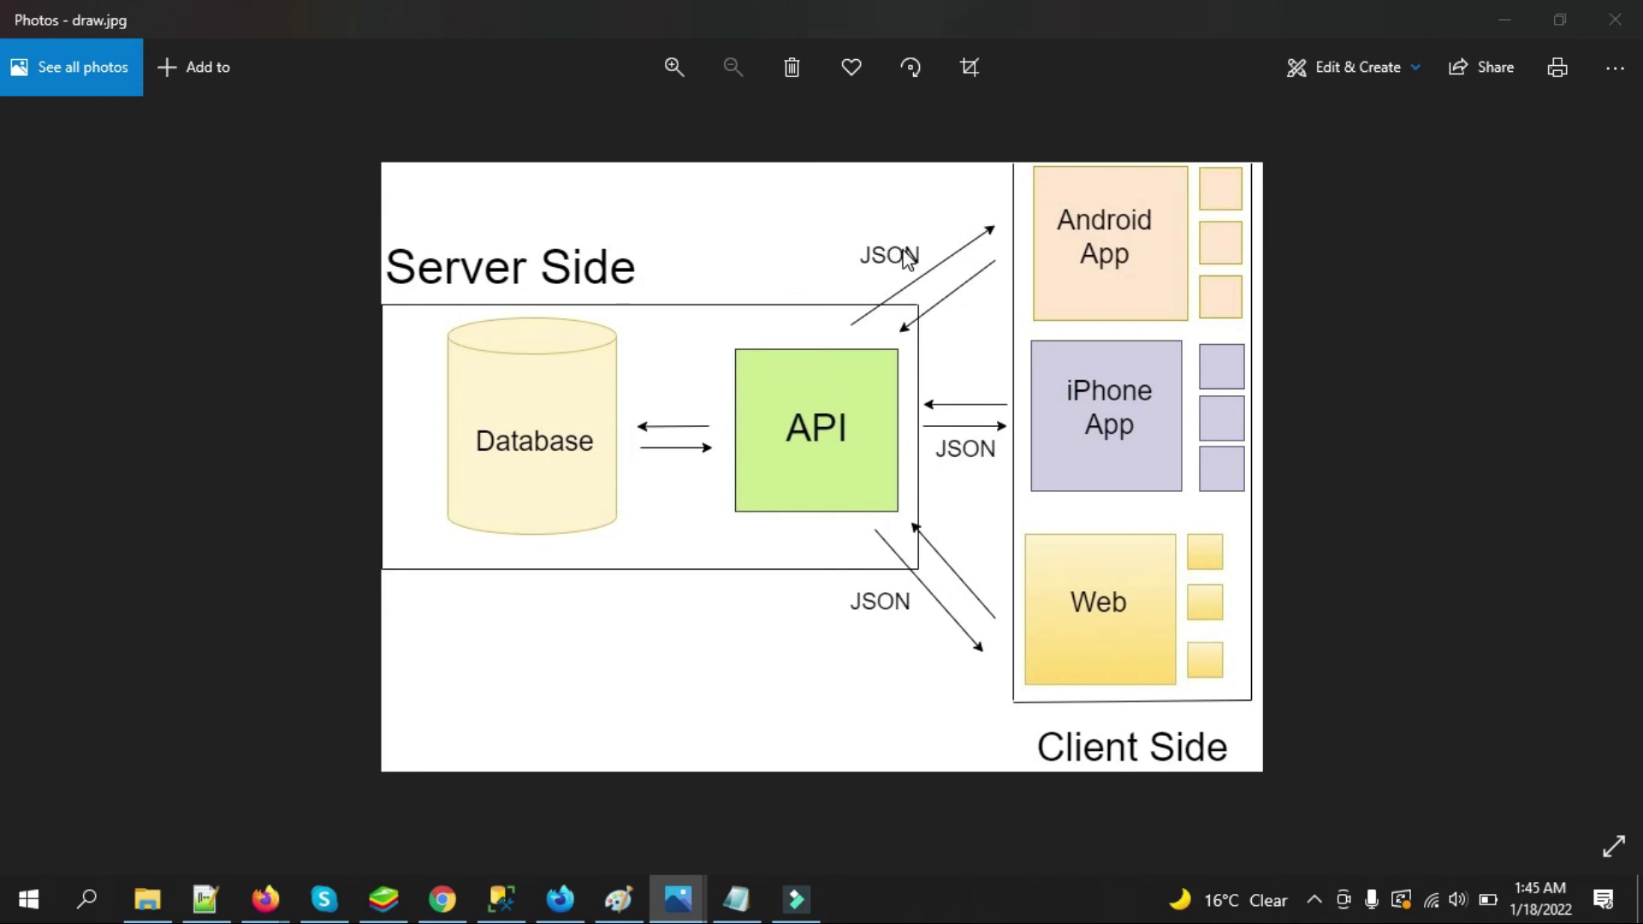
key("alt+Tab")
left_click_drag(975, 463, 1023, 610)
left_click(1086, 424)
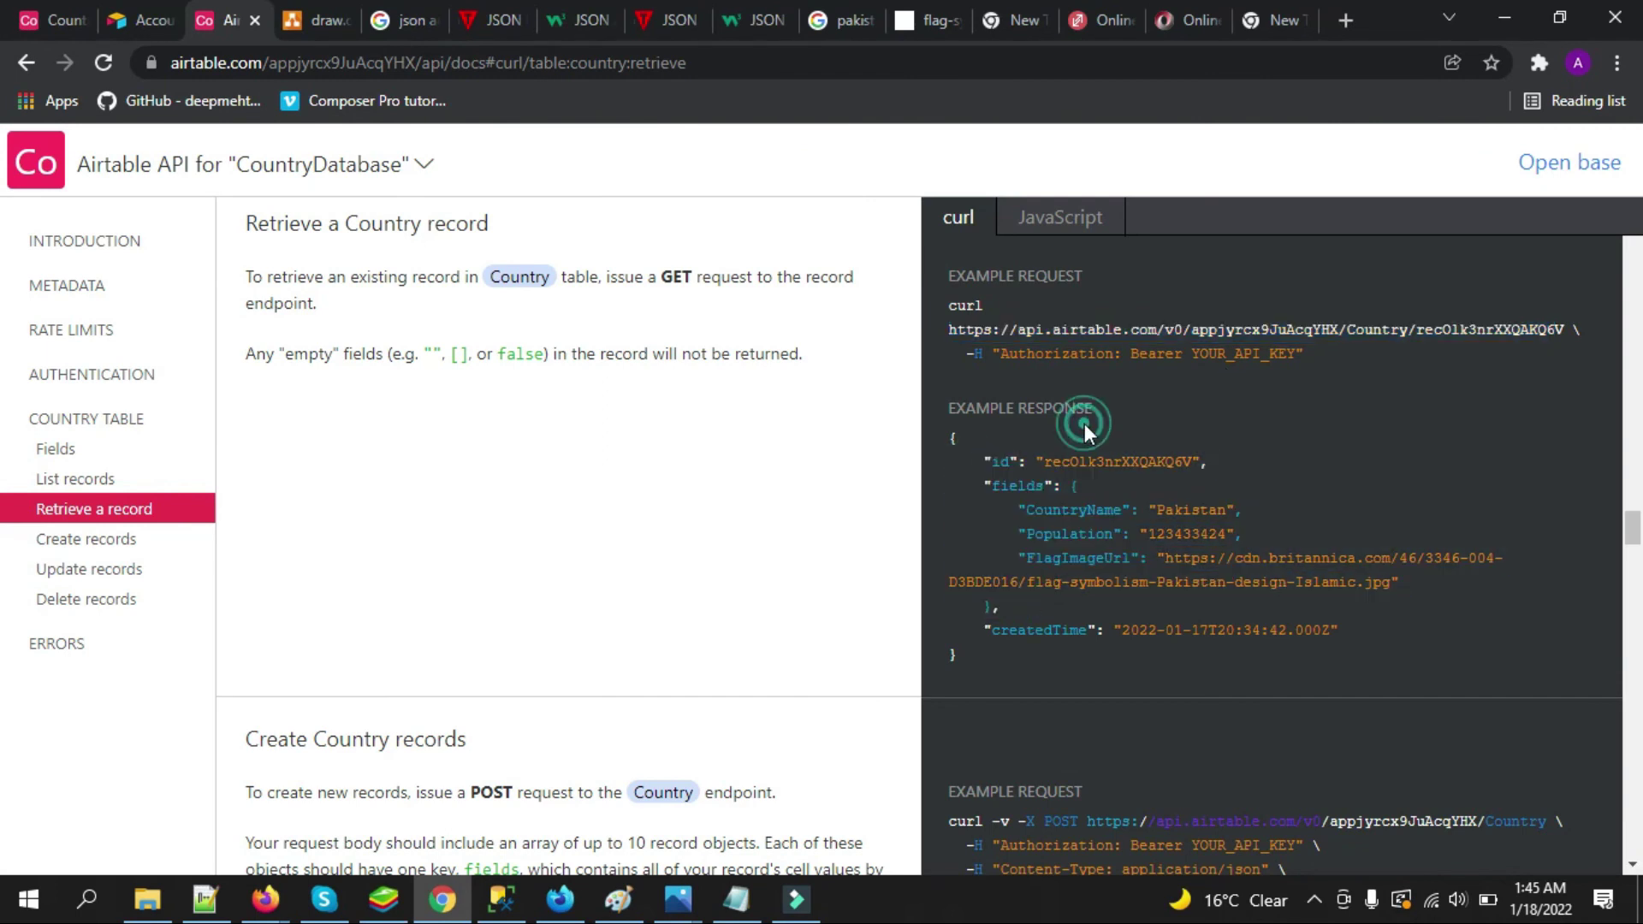